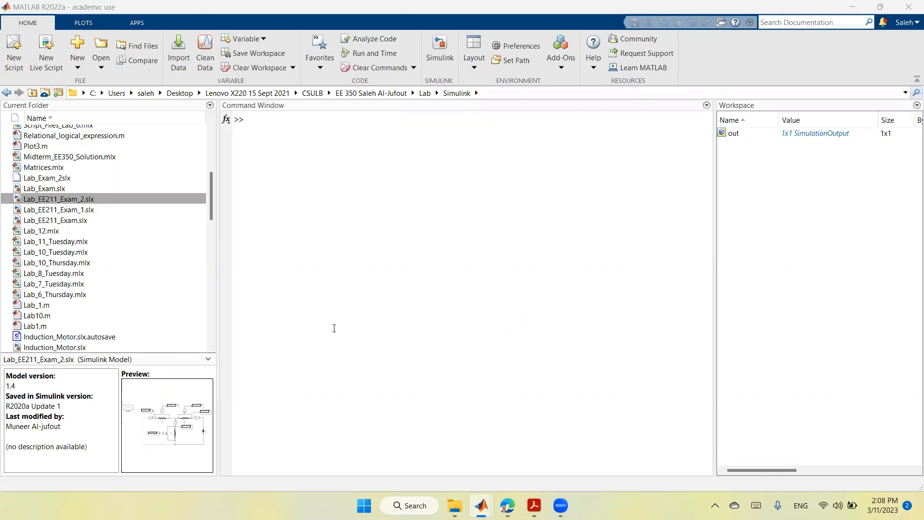
Create a new blank Simulink model and maximize its window.
click(373, 218)
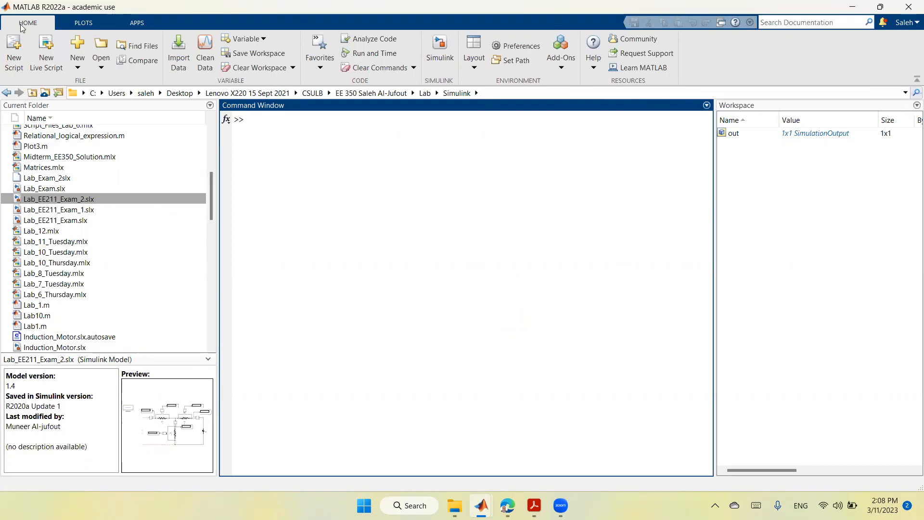
click(440, 53)
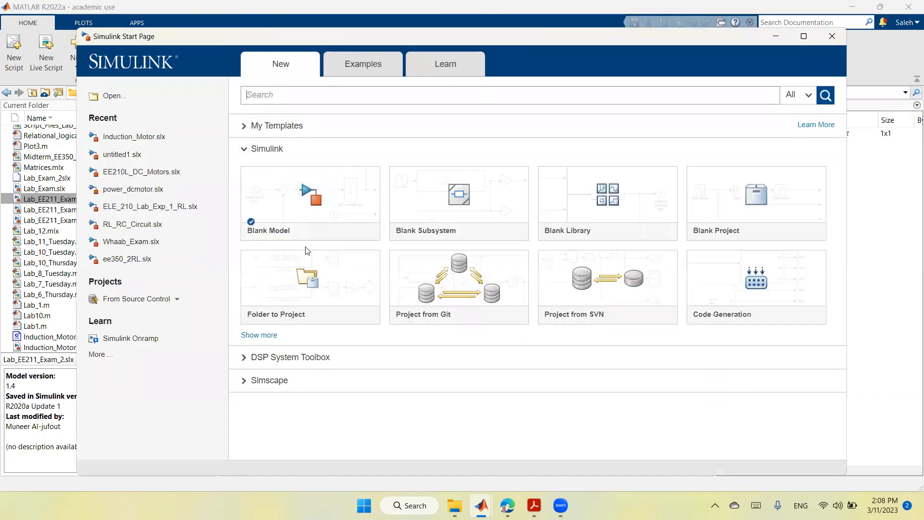
click(304, 234)
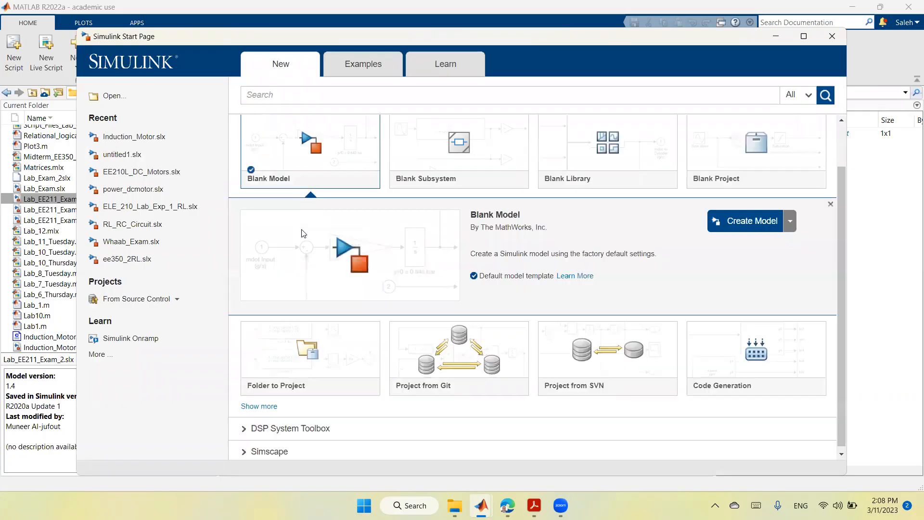
click(747, 223)
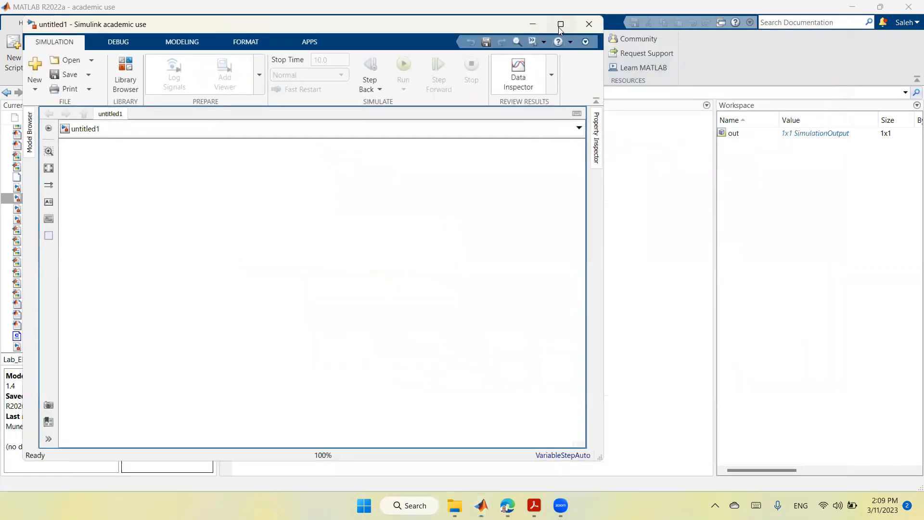
click(560, 25)
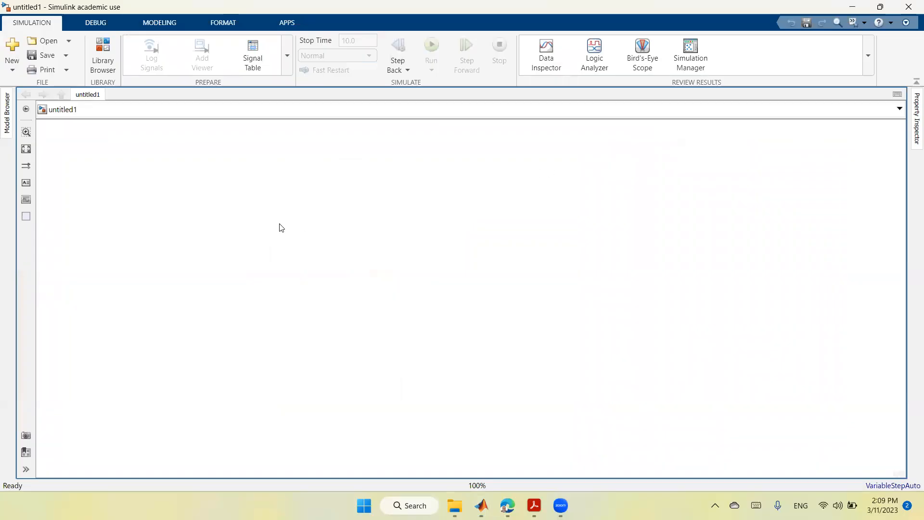
Add a Three-Phase Source block from the Simscape Electrical Specialized Power Systems Sources library to the empty model.
click(106, 60)
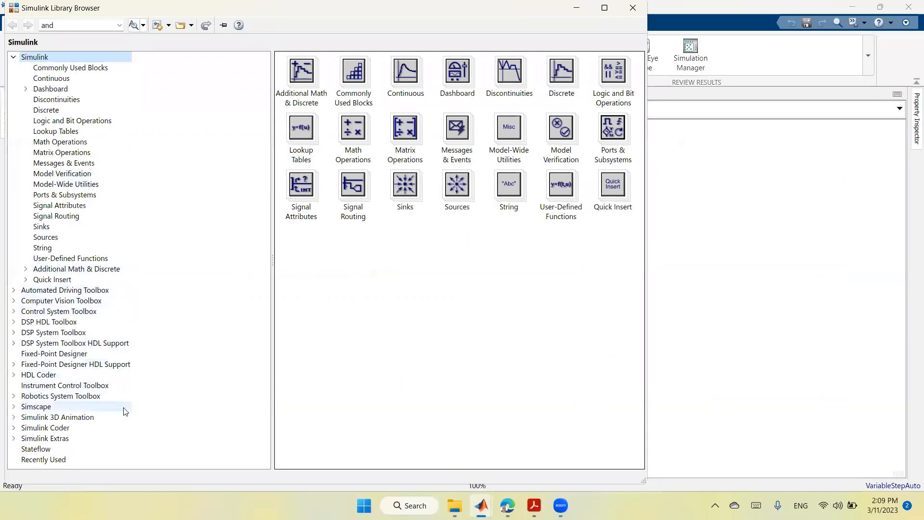
double_click(37, 407)
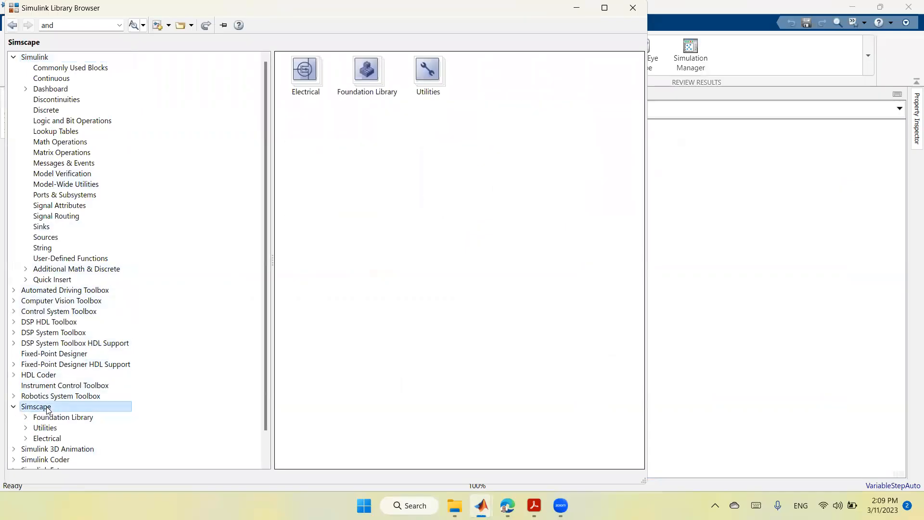
double_click(62, 439)
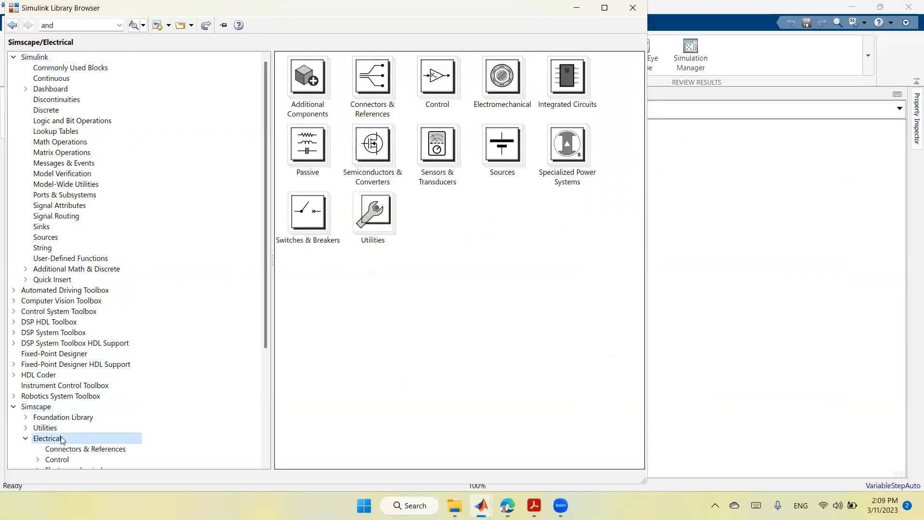
scroll(149, 385, down, 3)
scroll(150, 388, down, 2)
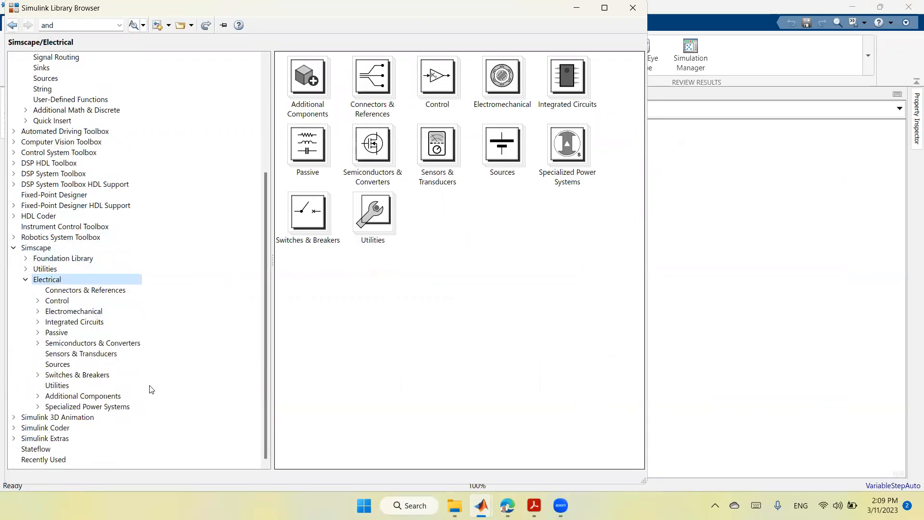
double_click(85, 408)
scroll(195, 385, down, 2)
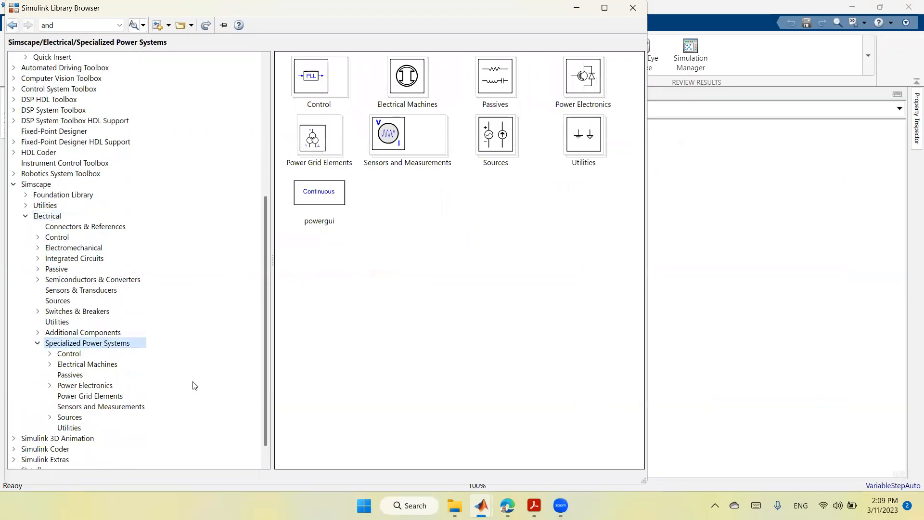
click(70, 418)
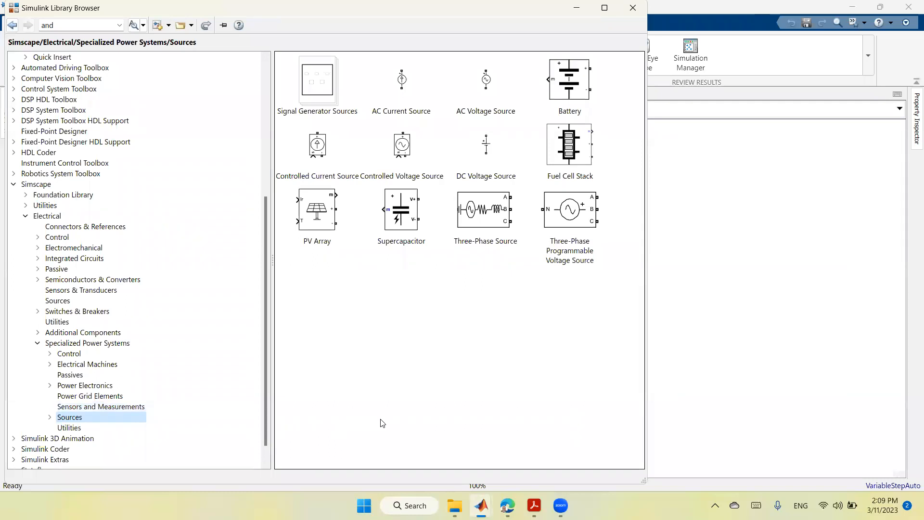
click(488, 225)
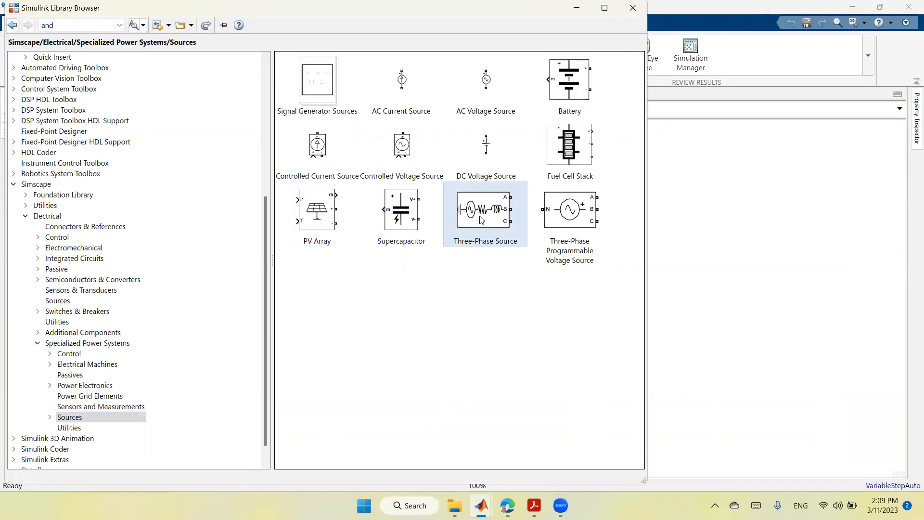
drag(481, 220, 147, 262)
Search the blocks for "meas" and insert a Three-Phase V-I Measurement block diagonally below the Three-Phase Source.
double_click(266, 316)
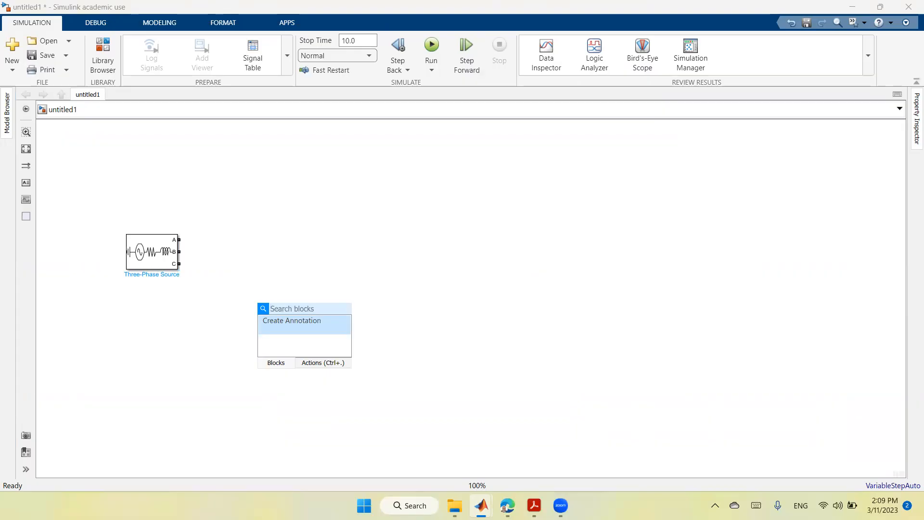
text(meas)
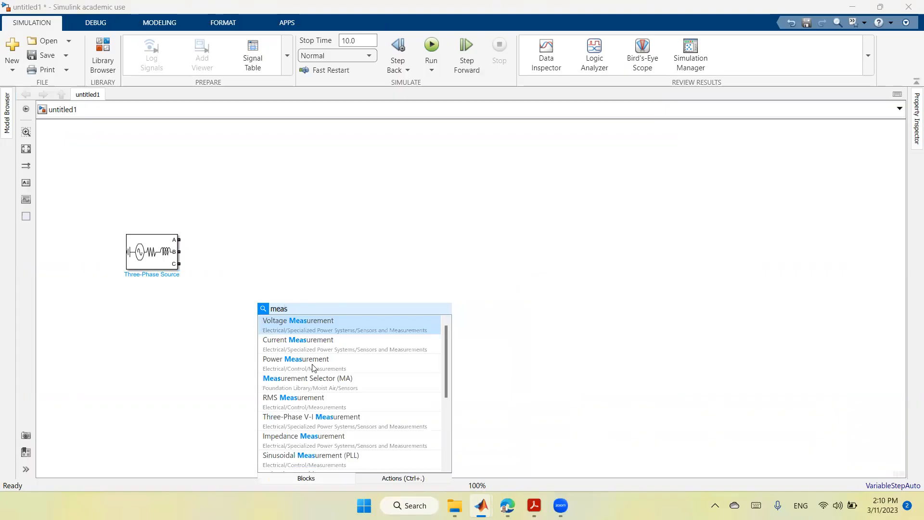
click(324, 416)
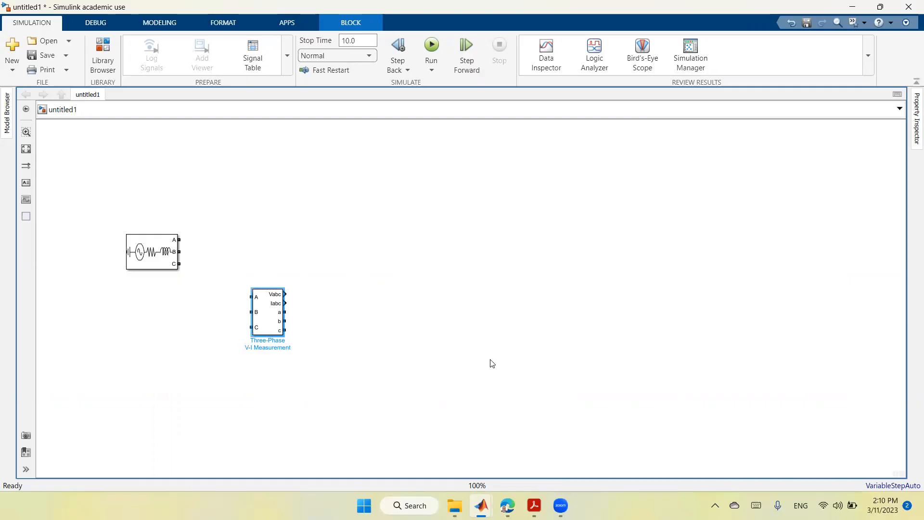
Try inserting a Power Measurement (Three-Phase) block through a "meas" search and place it below the V-I measurement block.
double_click(423, 338)
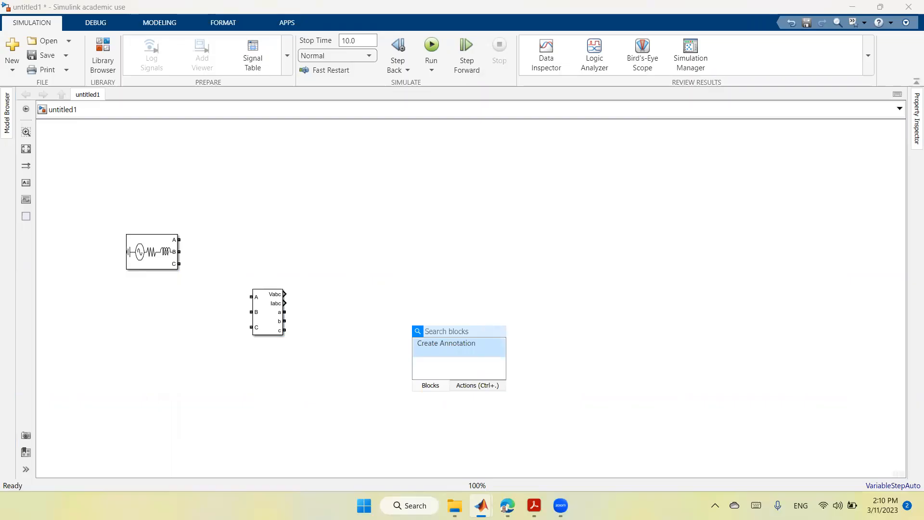
text(meas)
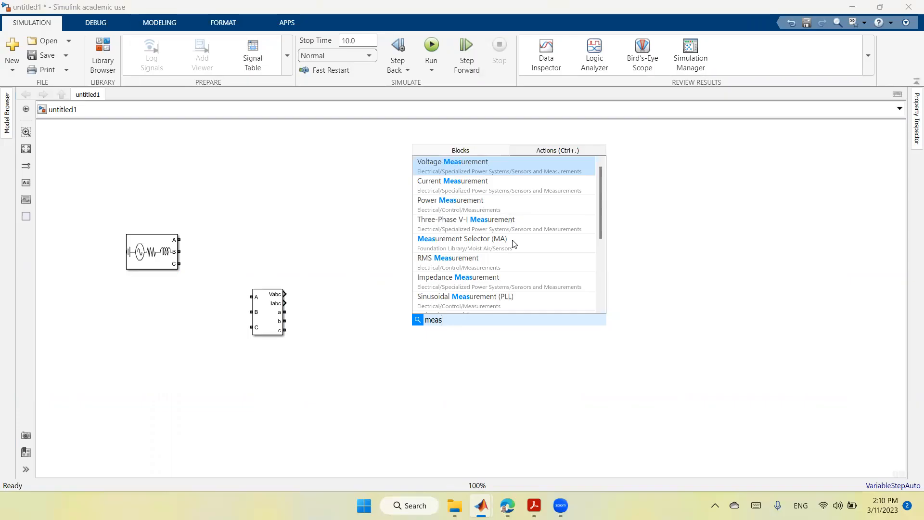
drag(599, 196, 601, 220)
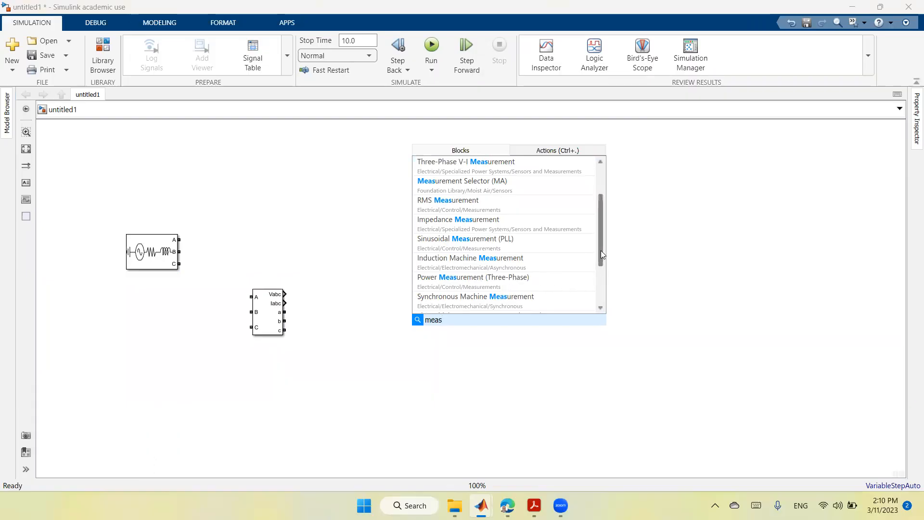
drag(601, 251, 600, 267)
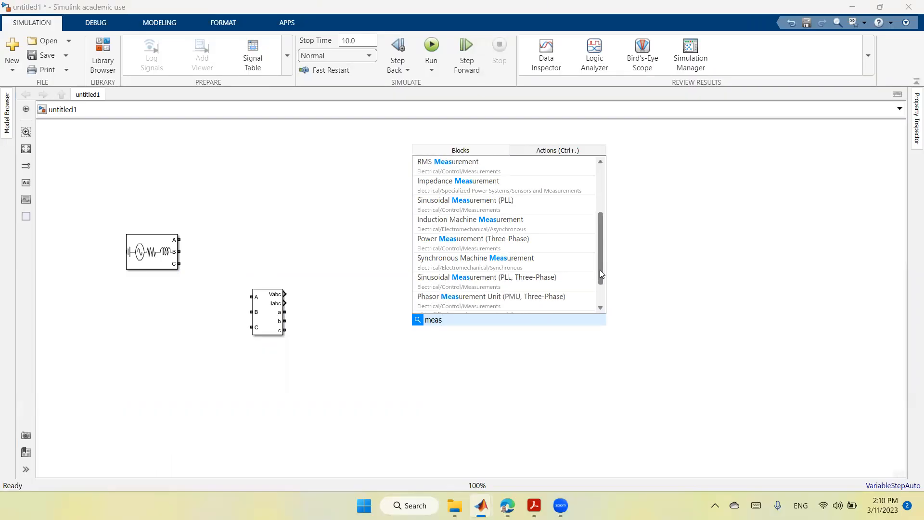
drag(600, 272, 602, 284)
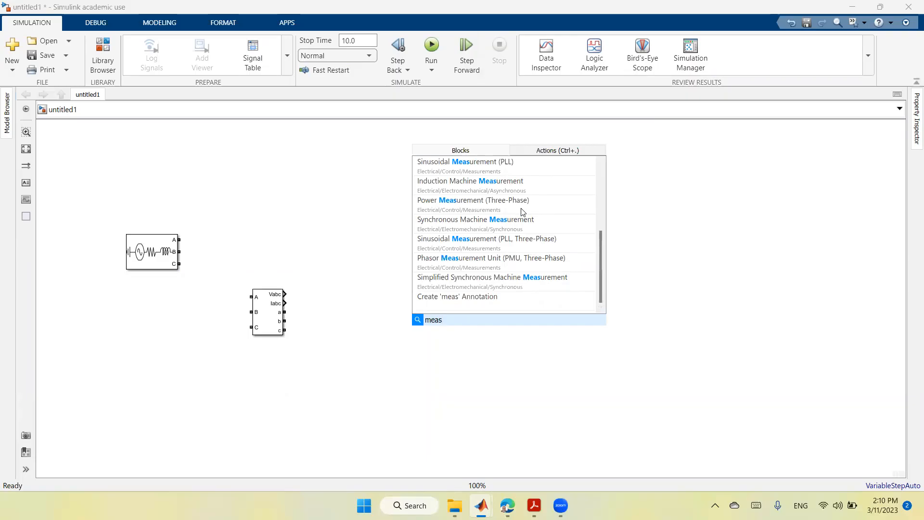
click(505, 209)
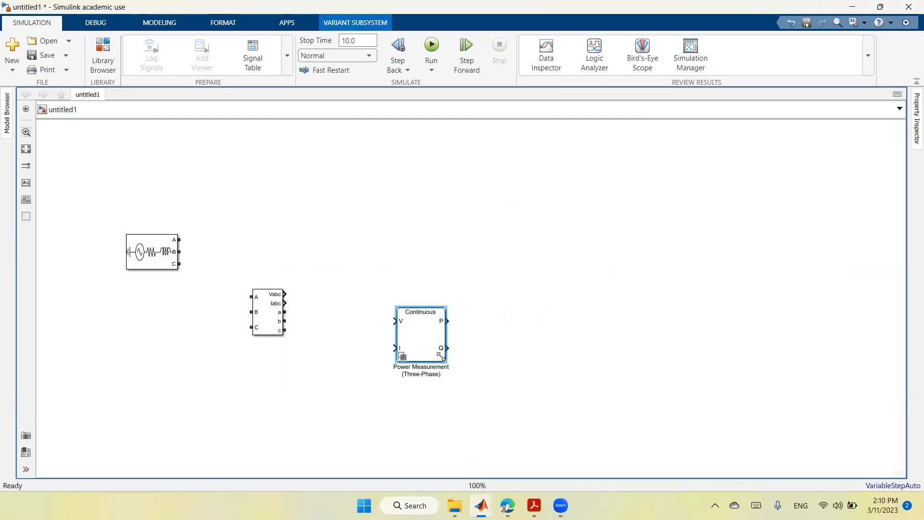
drag(427, 355, 347, 404)
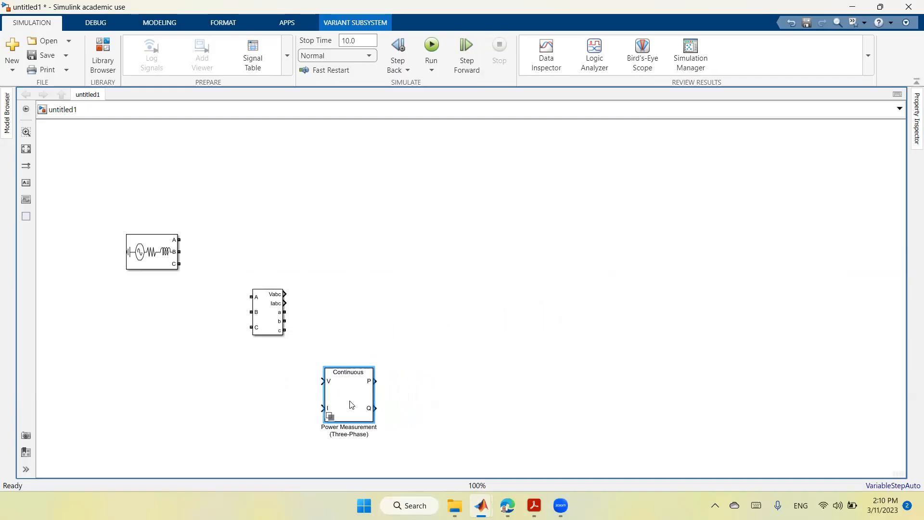
Search the blocks for "powe" and insert a Power (3ph, Instantaneous) block beside the V-I measurement block.
double_click(456, 317)
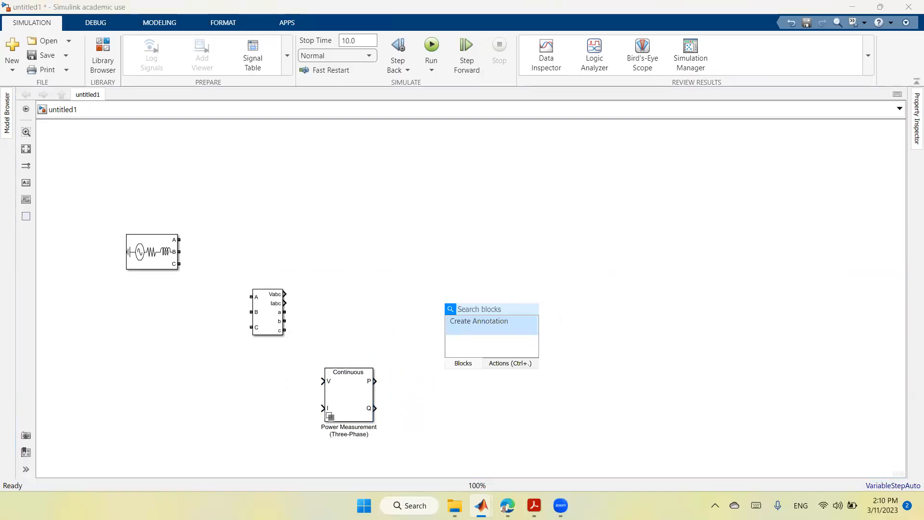
text(powe)
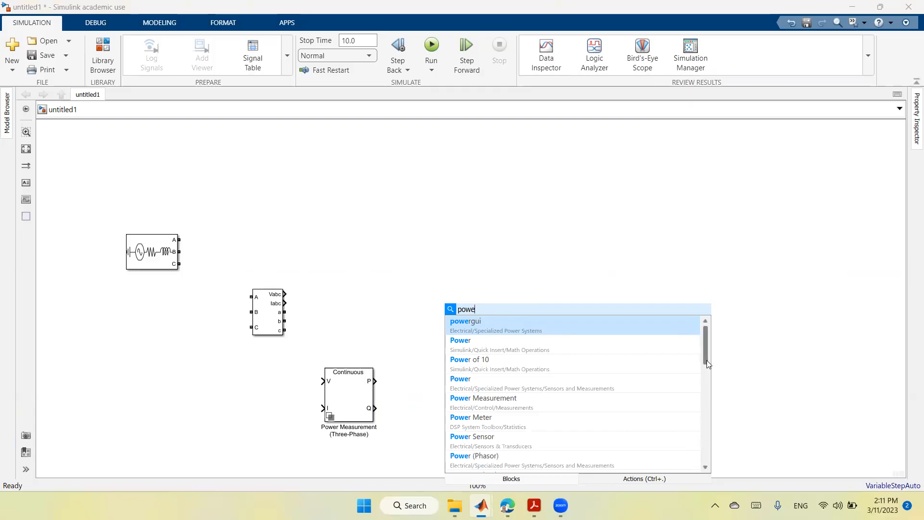
drag(706, 361, 707, 373)
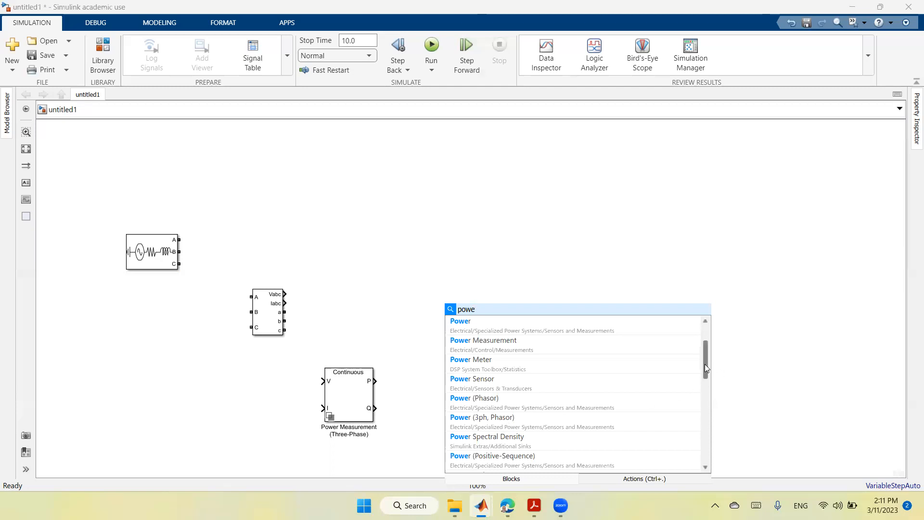
drag(707, 367, 707, 369)
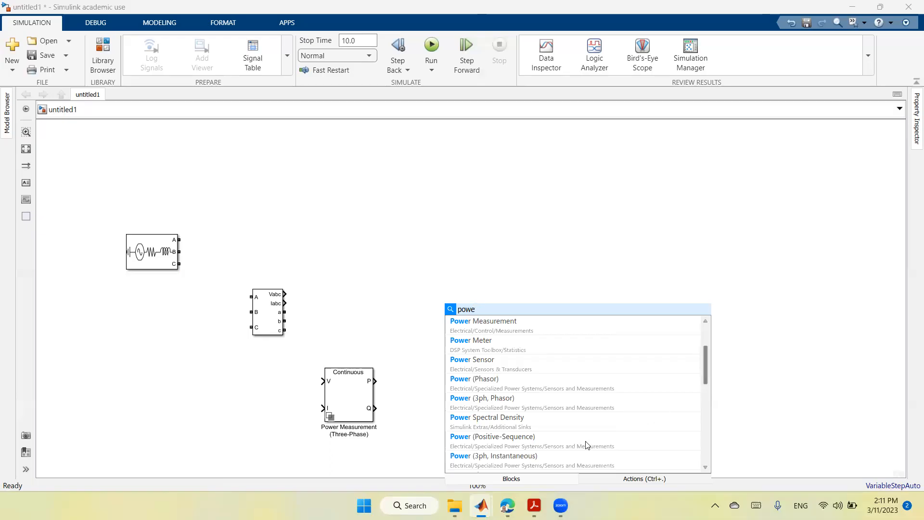
click(513, 459)
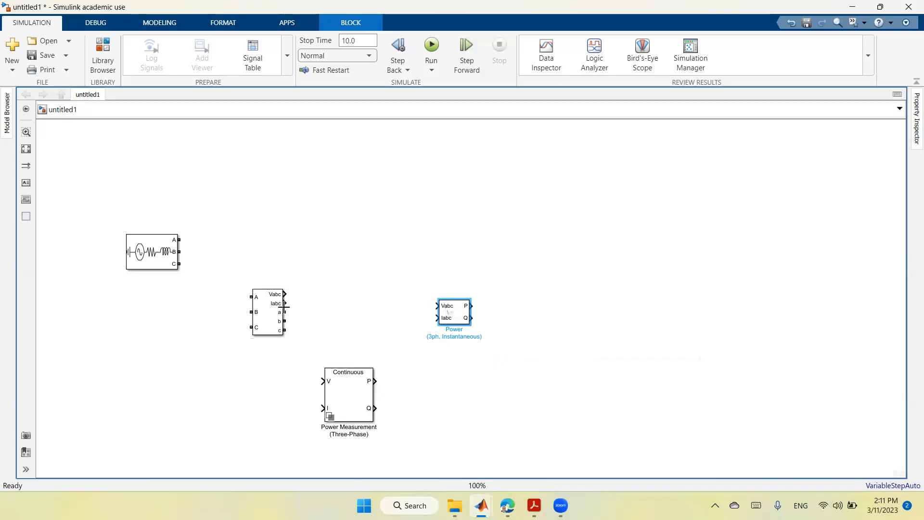
Delete the Power Measurement (Three-Phase) block and move the Power (3ph, Instantaneous) block into its place below the V-I measurement.
click(369, 402)
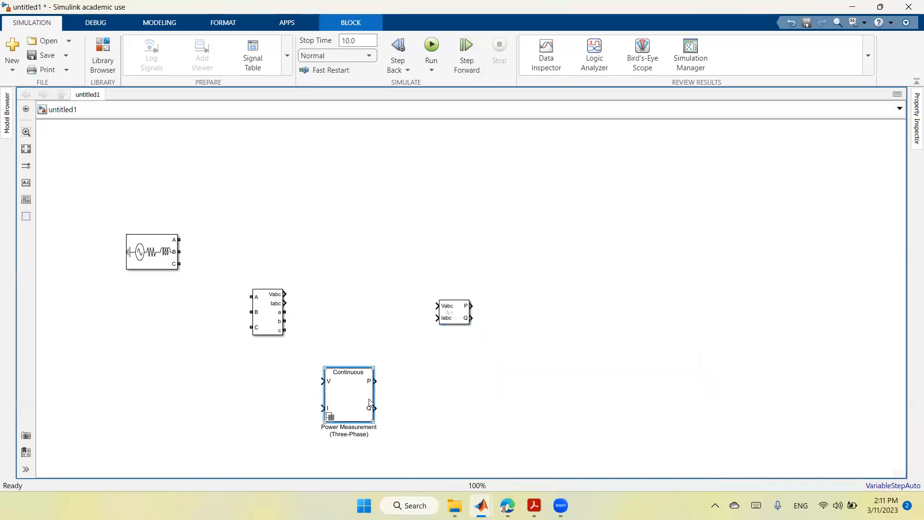
key(Delete)
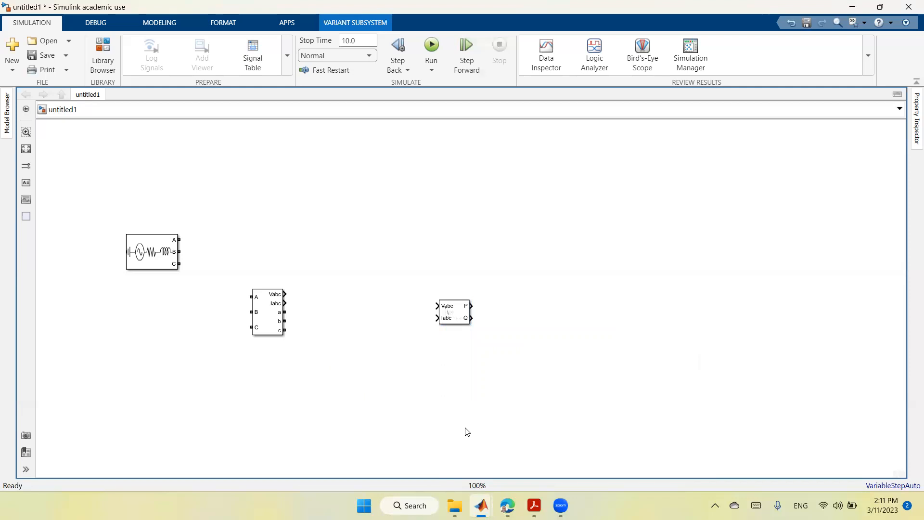
drag(449, 315, 312, 395)
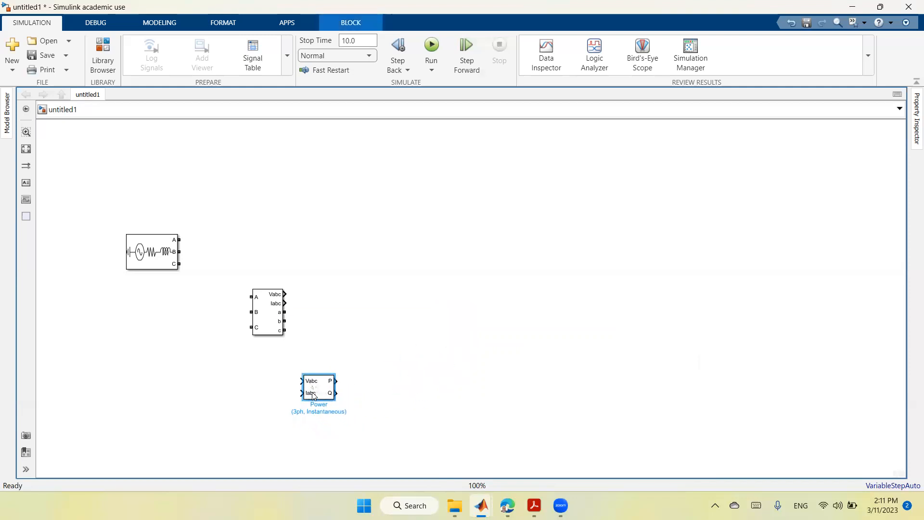
Search the blocks for "dis" and insert a Simulink Display block to the right of the Power (3ph, Instantaneous) block.
click(507, 407)
double_click(507, 407)
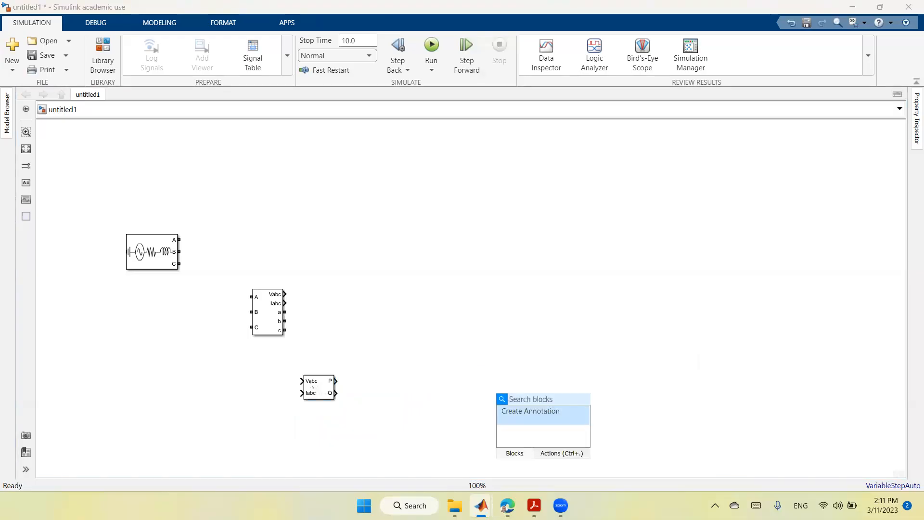
text(d)
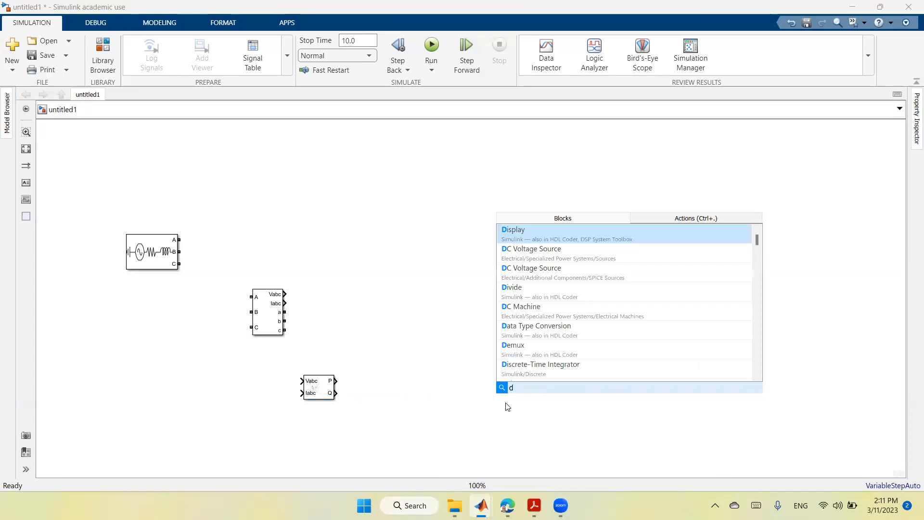
text(is)
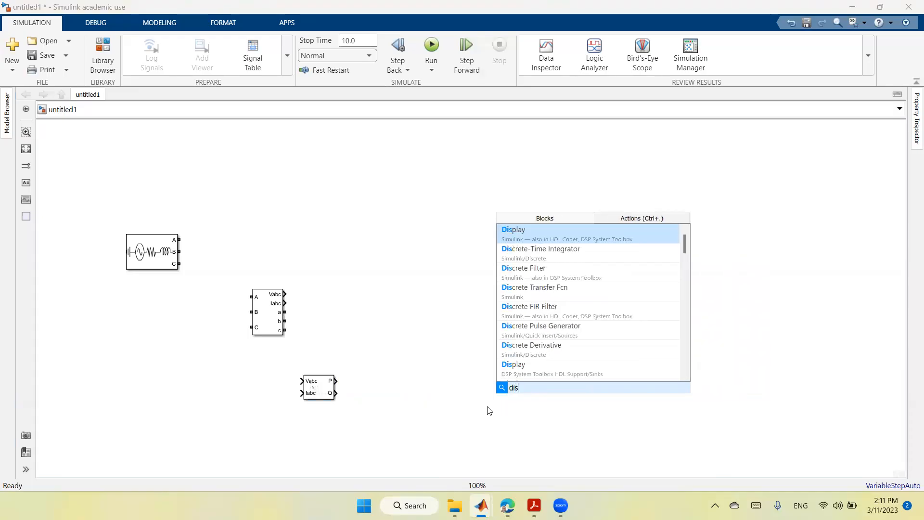
click(559, 233)
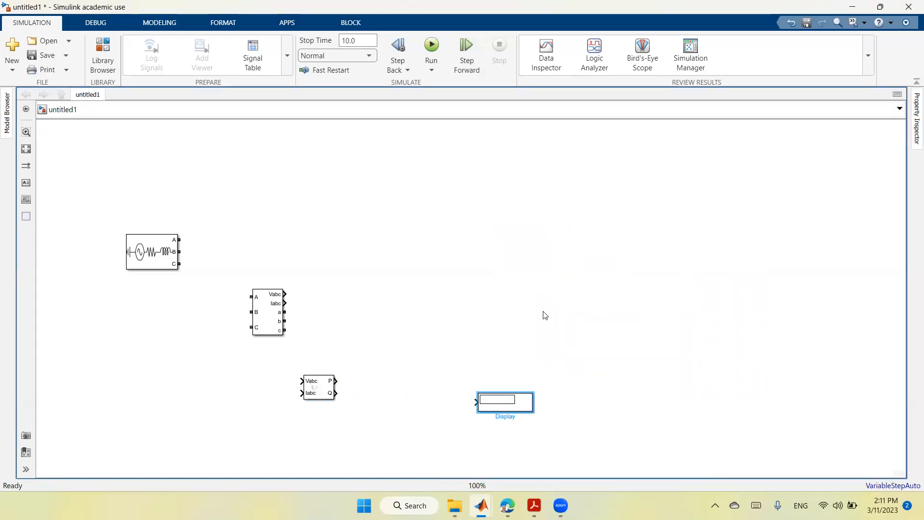
Search the blocks for "asyn" and insert an Asynchronous Machine SI Units block to the right of the V-I measurement block.
double_click(447, 298)
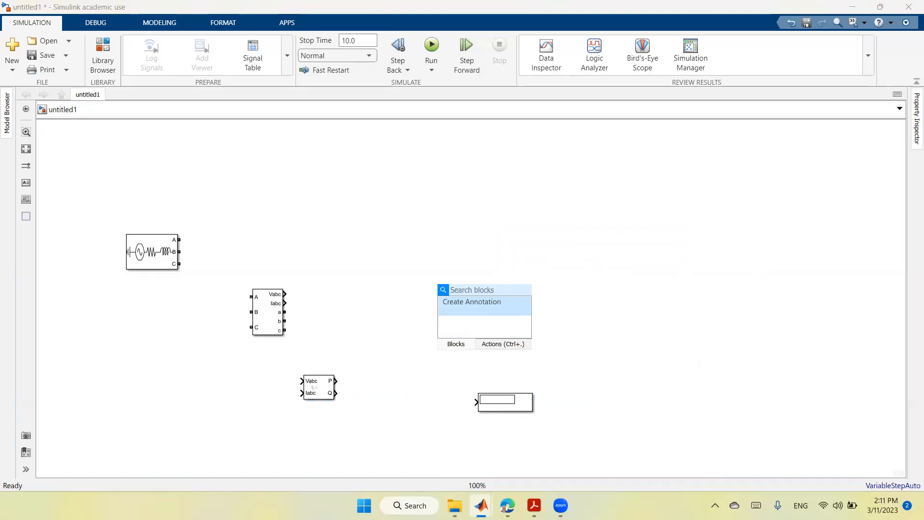
text(as)
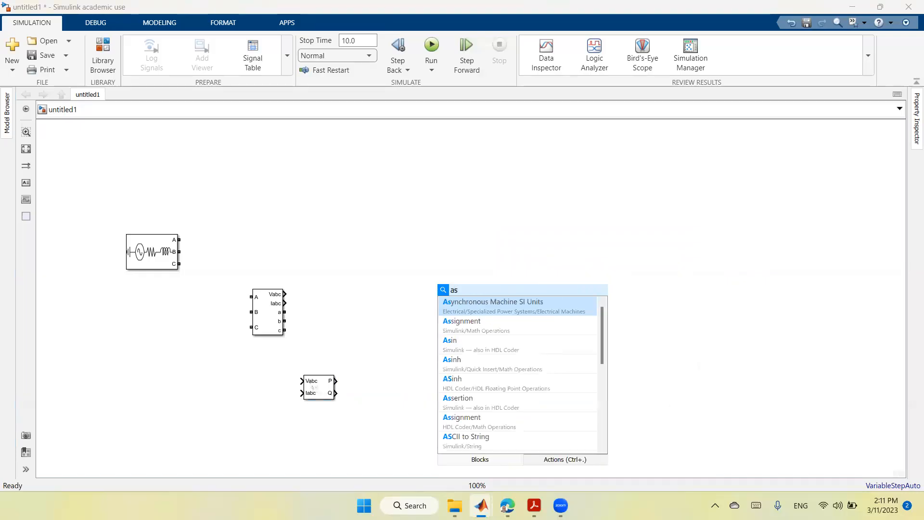
text(yn)
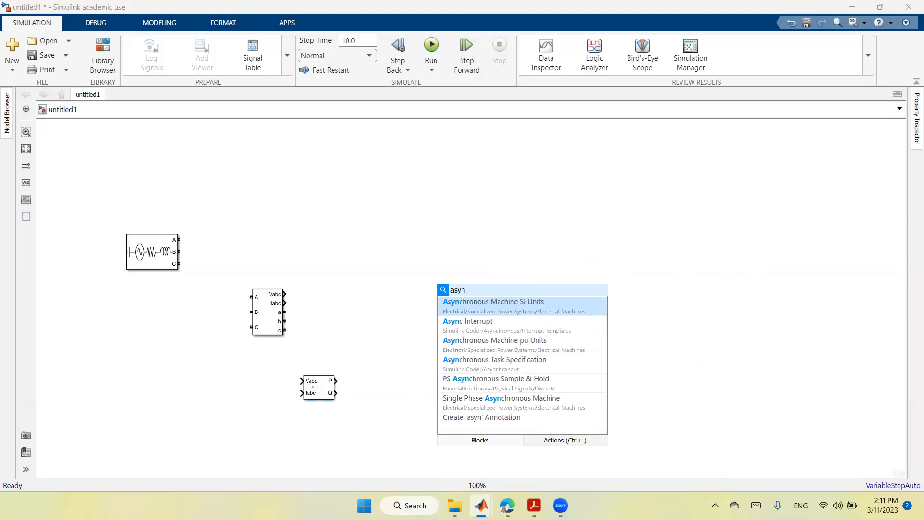
click(525, 305)
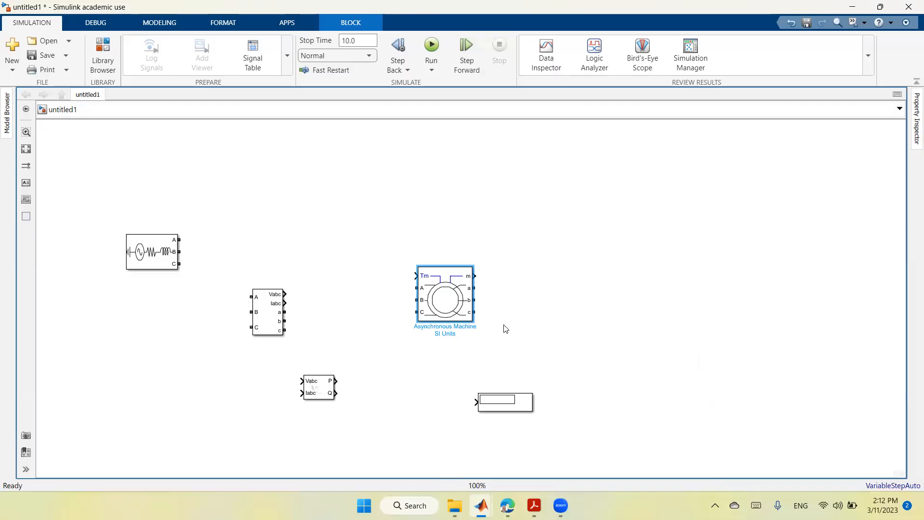
Insert a Simulink Bus Selector below and right of the asynchronous machine, and a Gain block further to its right.
double_click(545, 342)
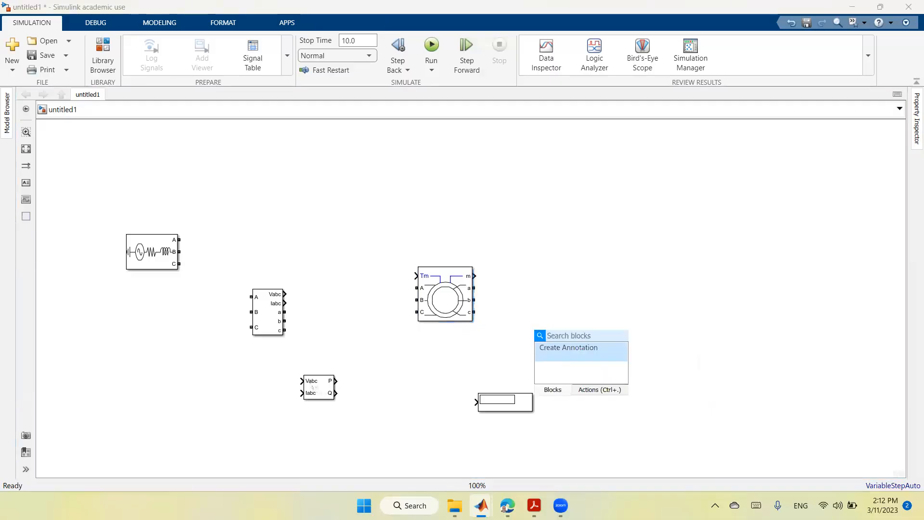
text(bus)
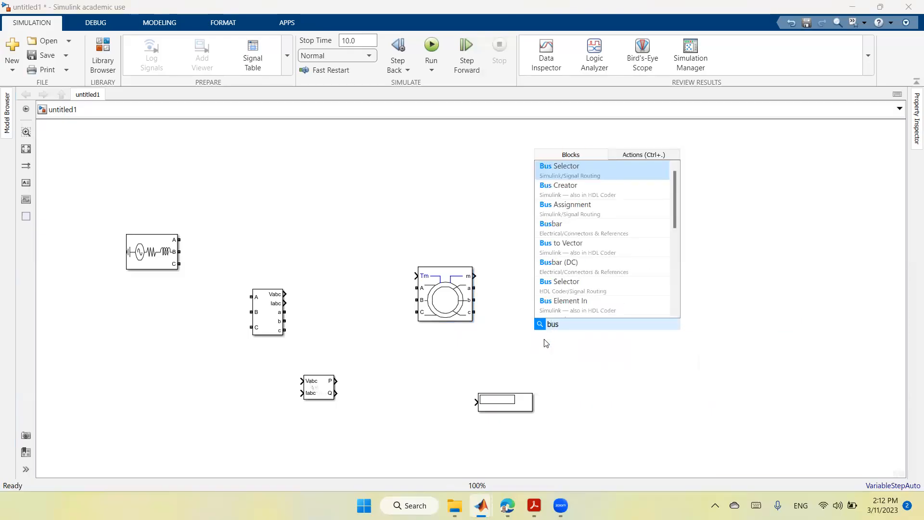
click(590, 175)
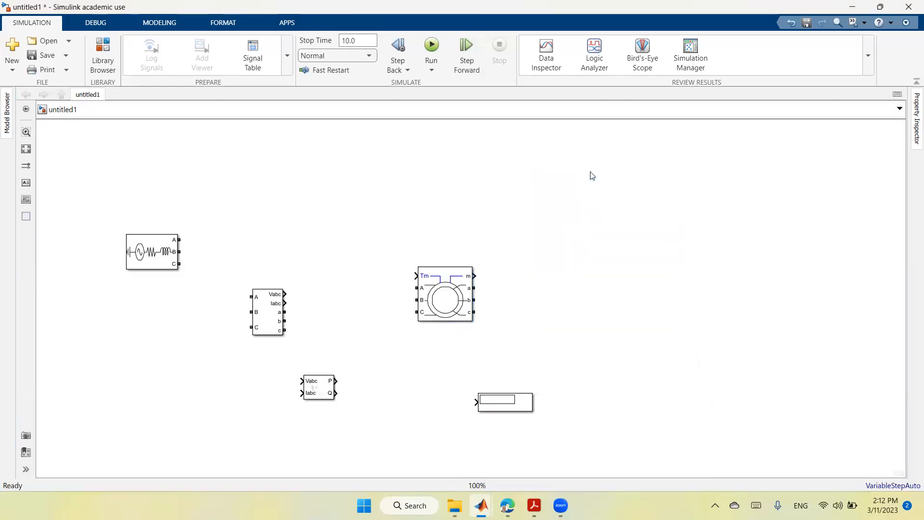
double_click(641, 380)
text(gain)
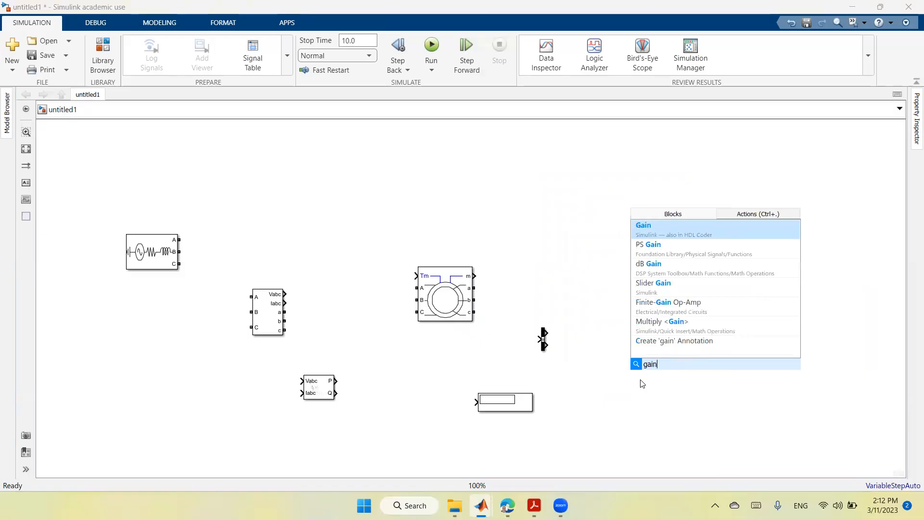
key(Return)
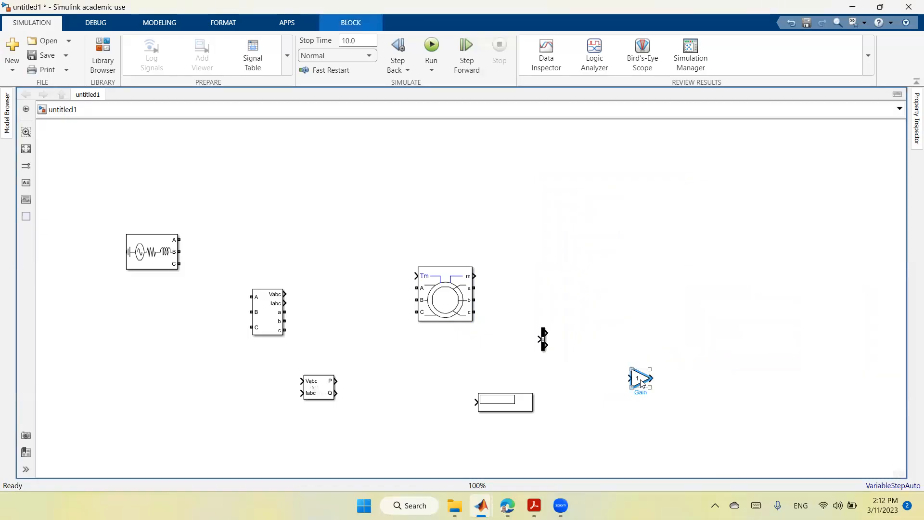
Search the blocks for "prod" and insert a Product block above the Bus Selector.
double_click(599, 277)
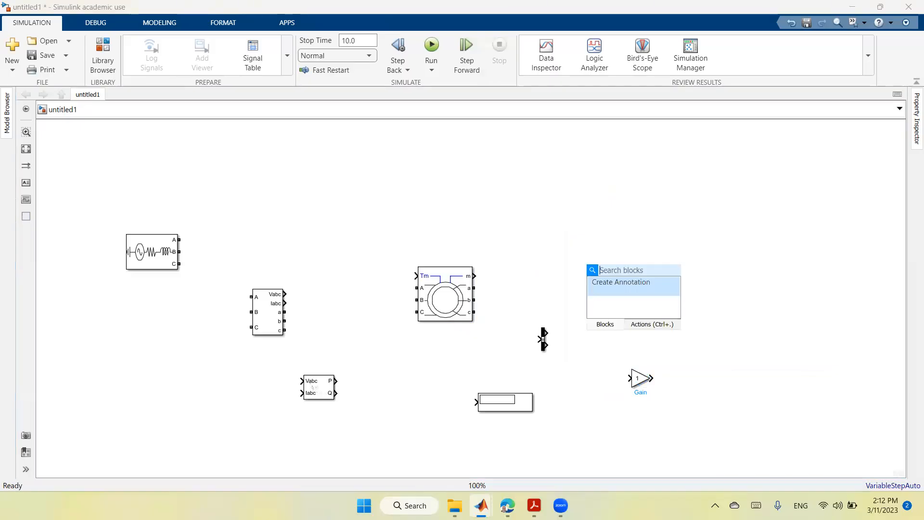
text(pro)
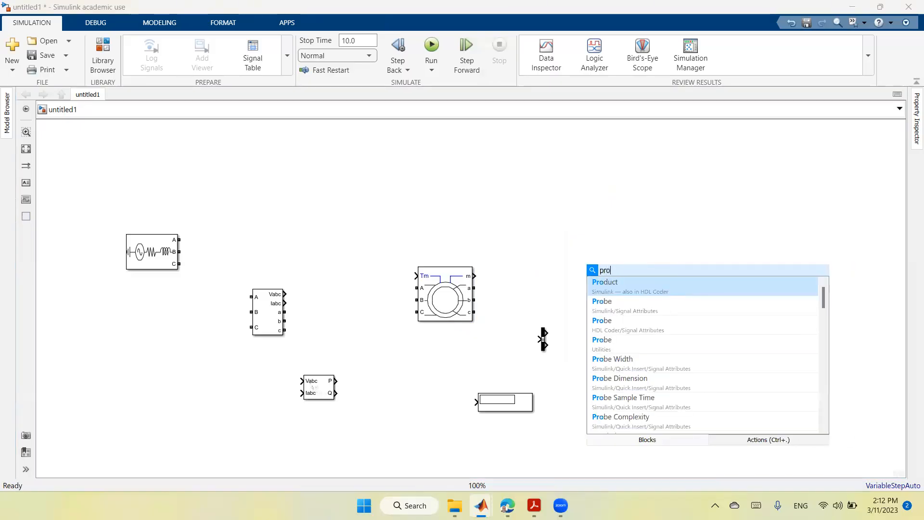
text(d)
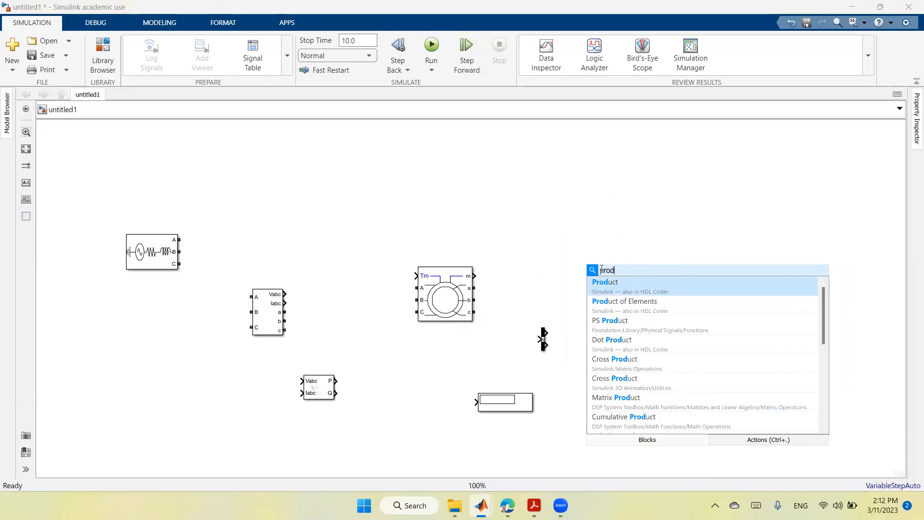
click(632, 287)
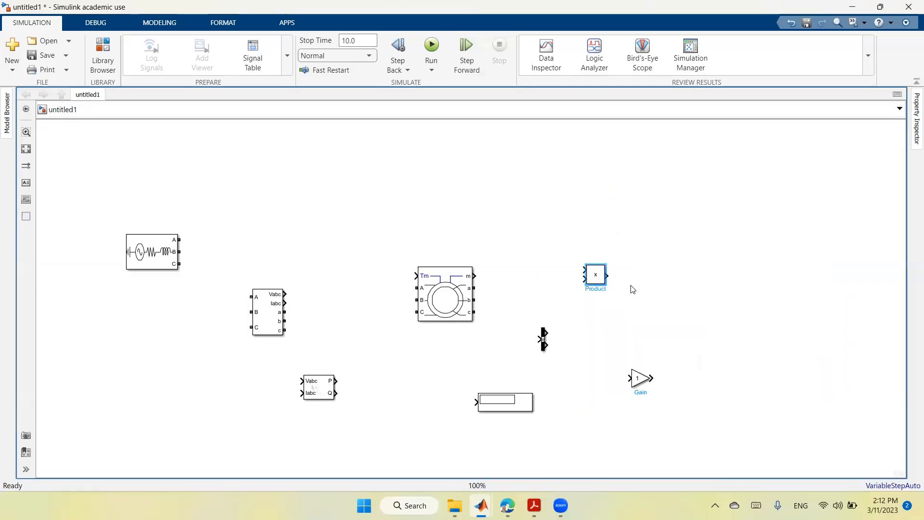
Search the blocks for "con" and insert a Simulink Constant block above and right of the Product block.
double_click(635, 213)
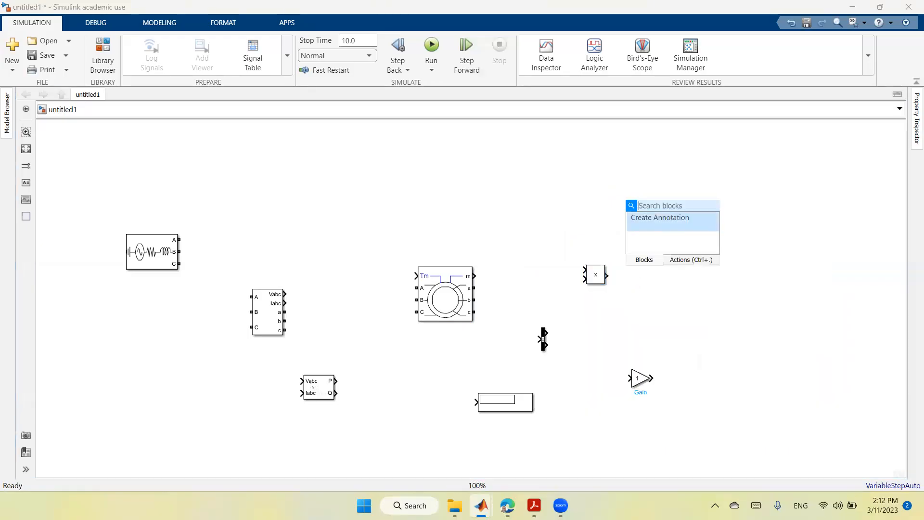
text(co)
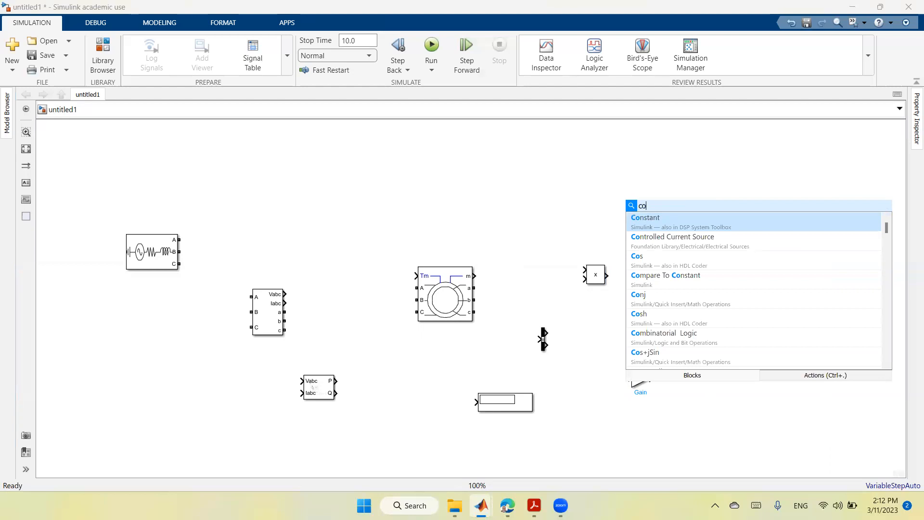
text(nd)
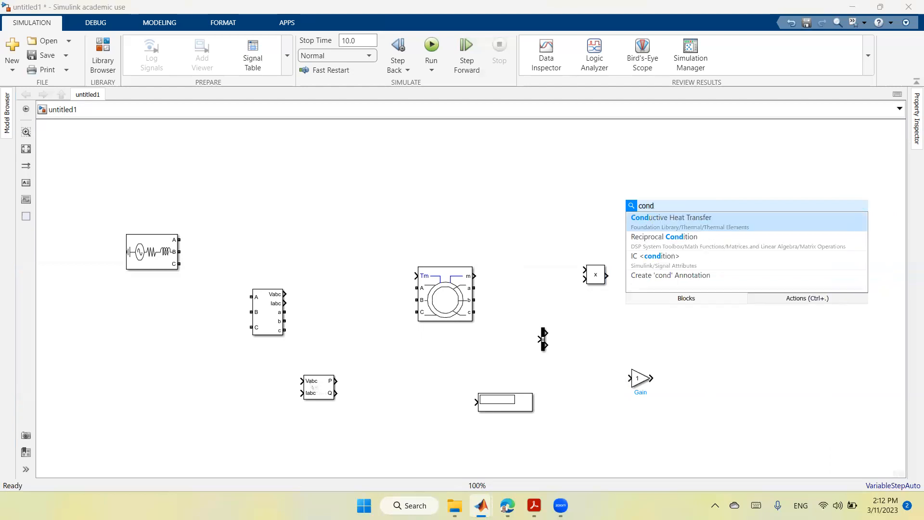
key(BackSpace)
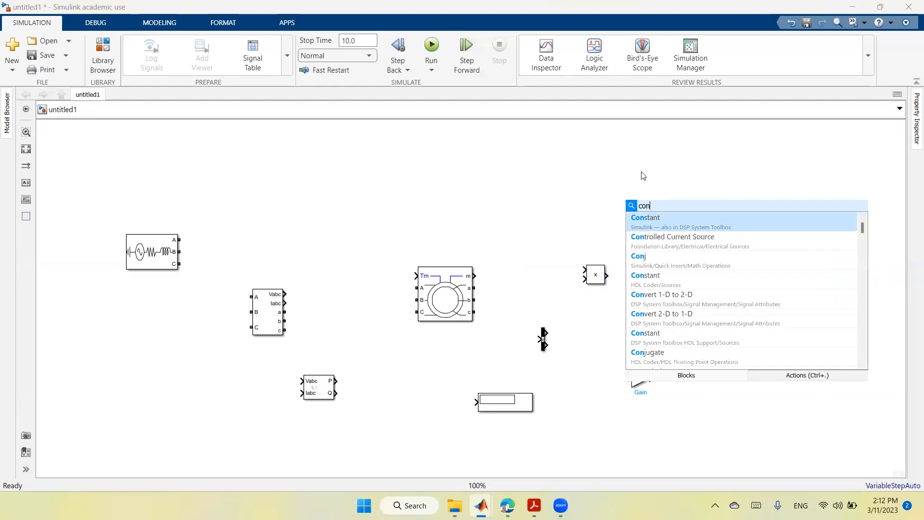
click(665, 217)
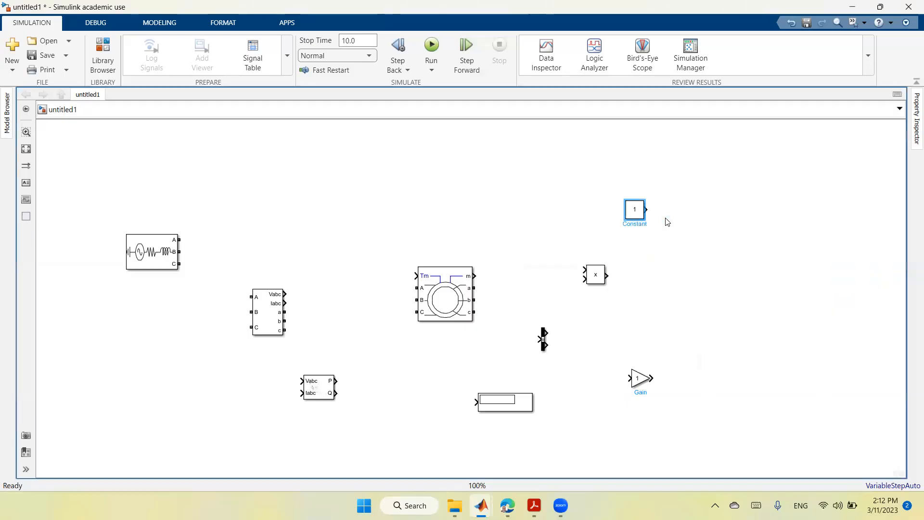
Search the blocks for "sc" and insert a Simulink Scope to the right of the Product block.
double_click(704, 285)
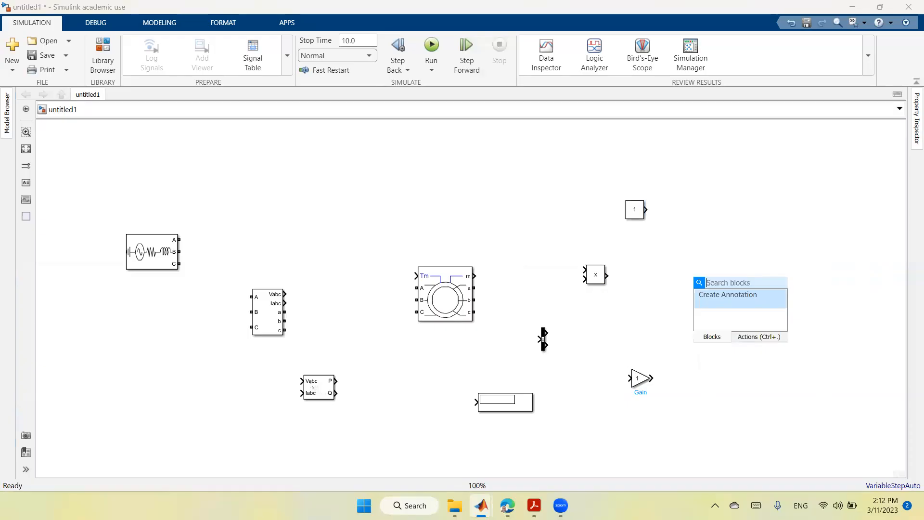
text(sc)
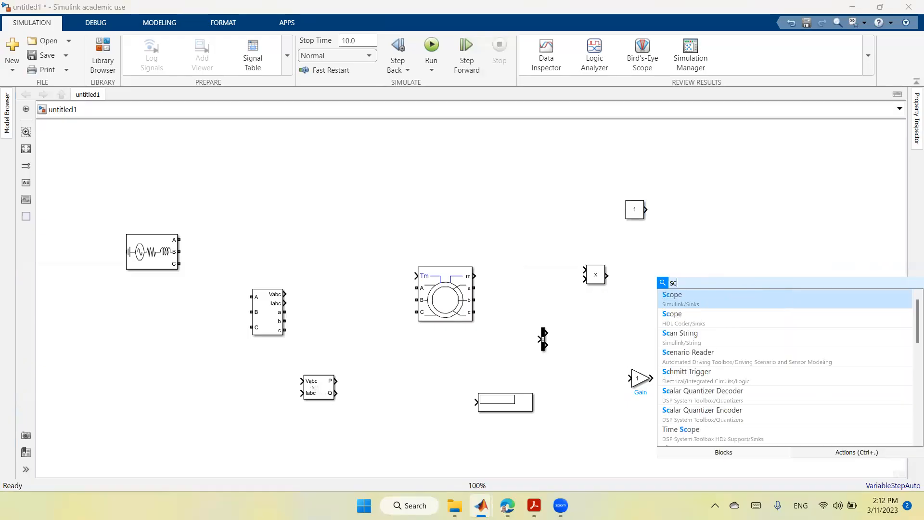
click(711, 300)
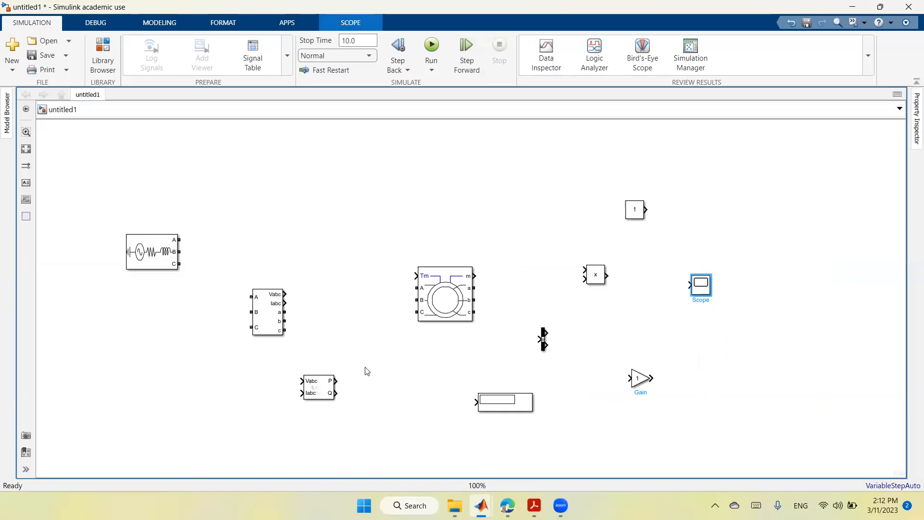
Search the blocks for "power" and insert a powergui block below the three-phase source.
double_click(152, 354)
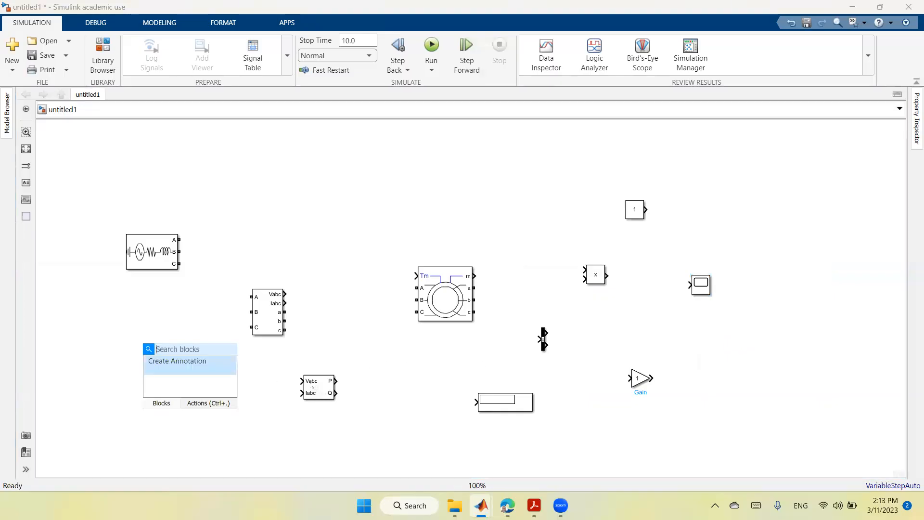
text(power)
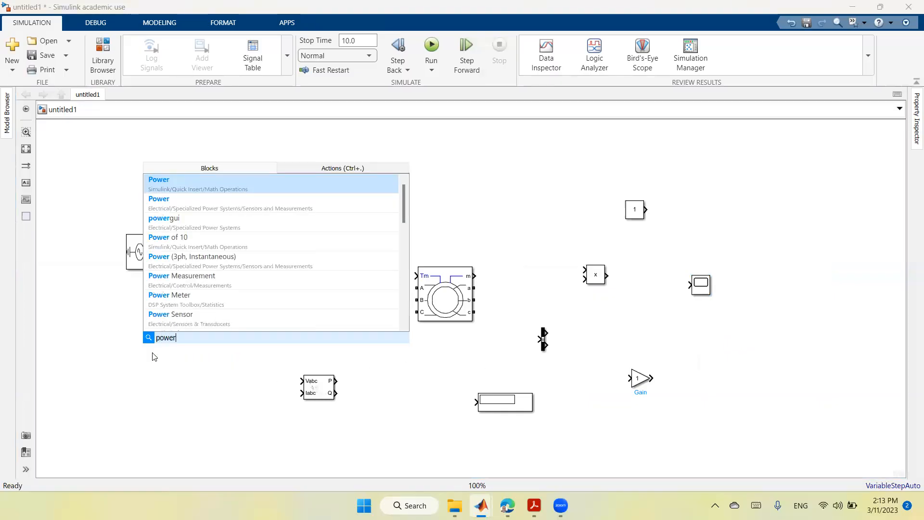
click(166, 220)
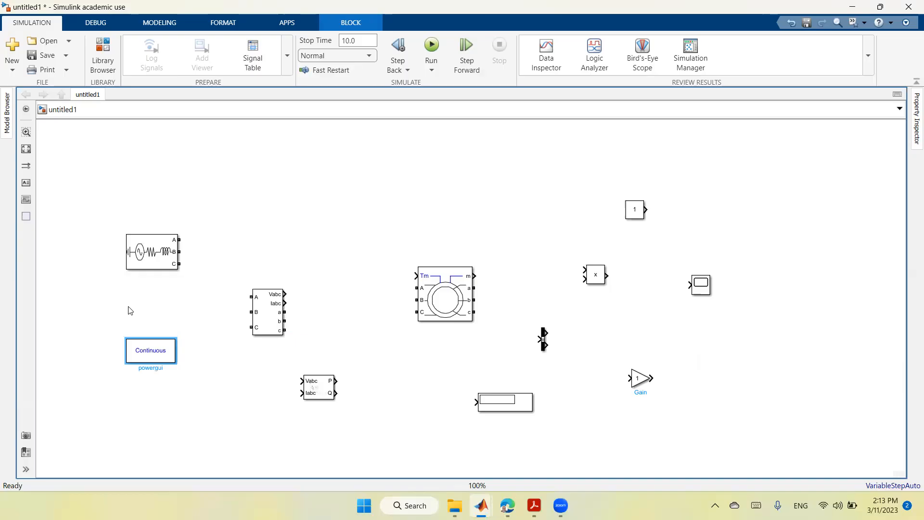
Insert a Voltage Measurement block between the three-phase source and powergui, and a Specialized Power Systems RMS block below powergui.
double_click(130, 311)
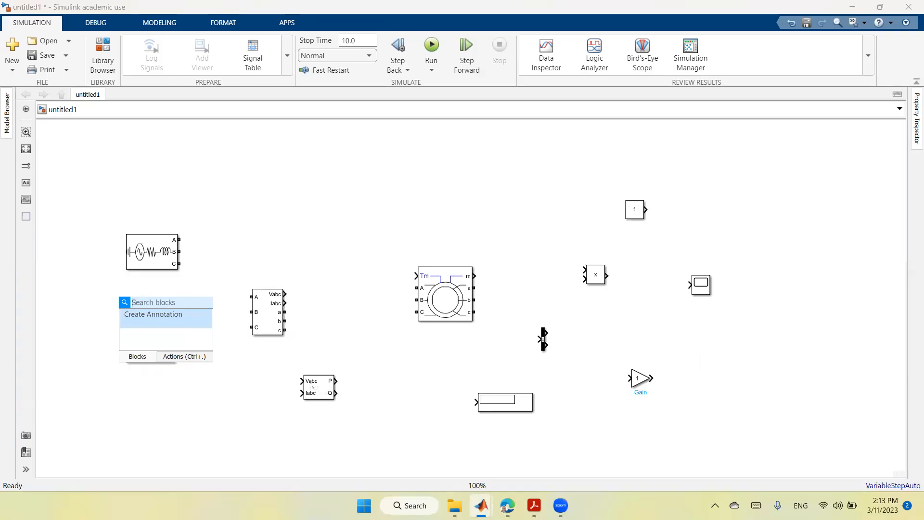
text(volt)
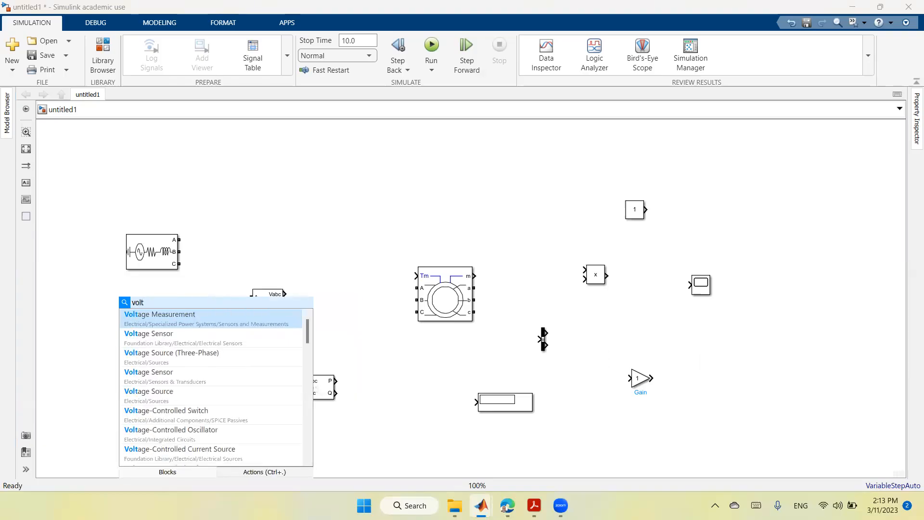
click(172, 314)
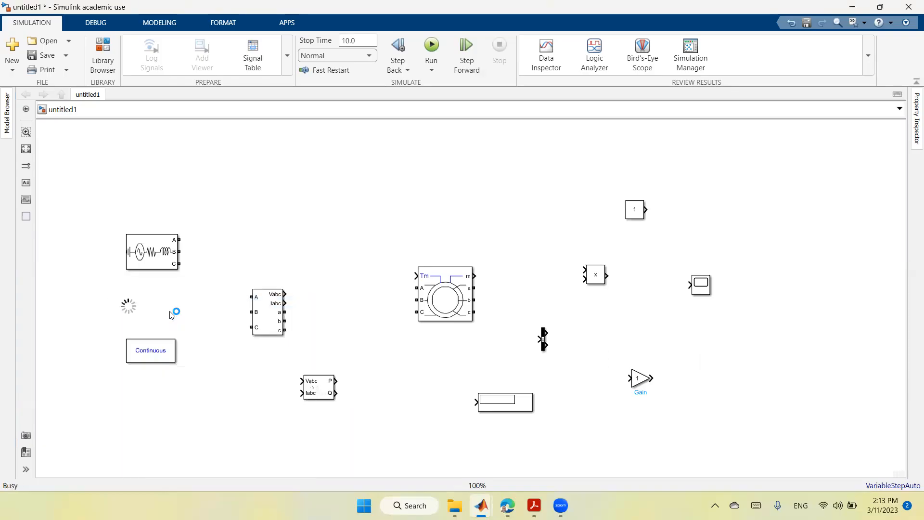
double_click(190, 440)
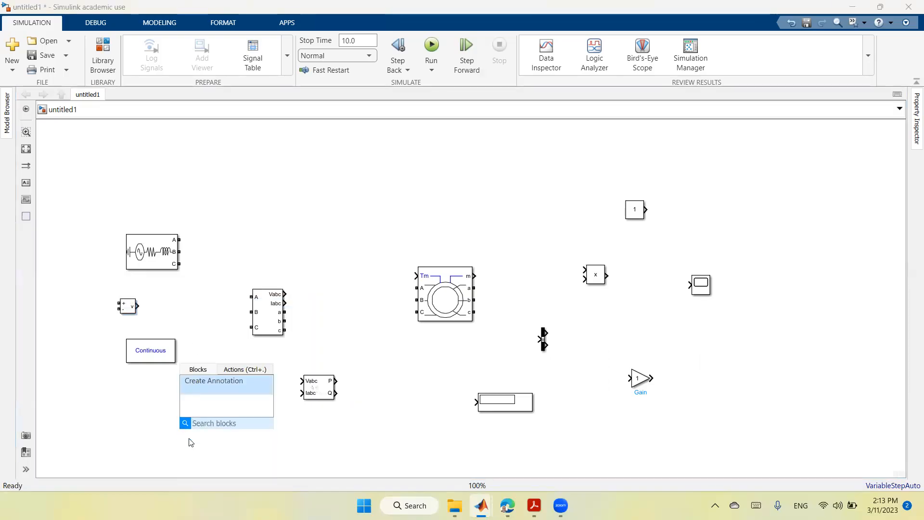
text(rms)
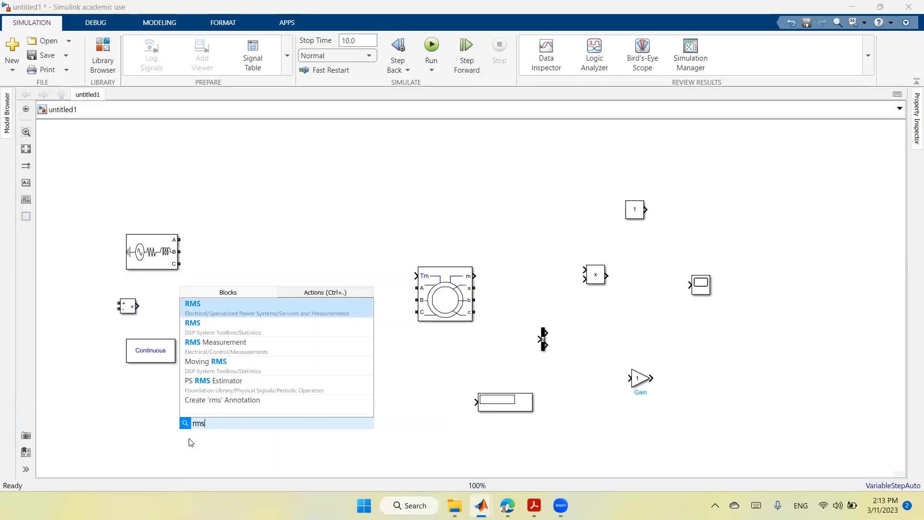
click(271, 314)
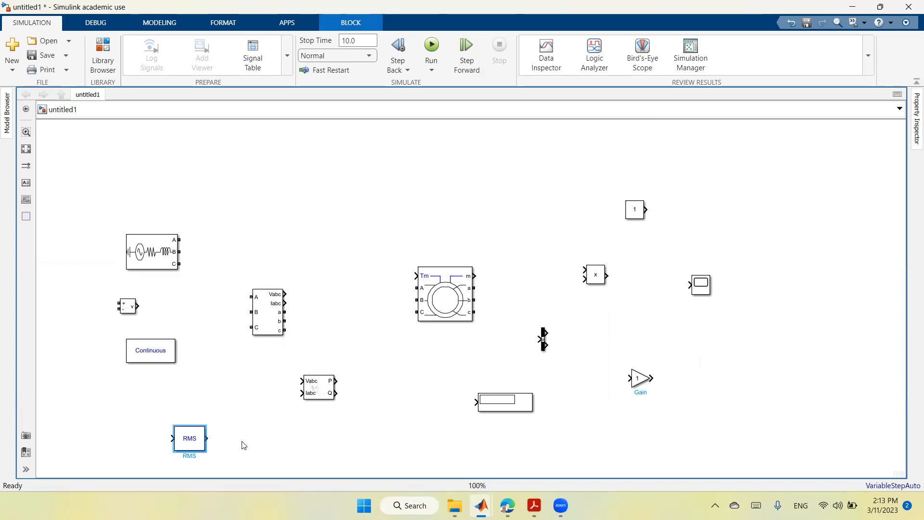
Move powergui to the canvas's upper-left corner and the Three-Phase Source up beneath it, and review the source's parameters.
drag(150, 360, 84, 159)
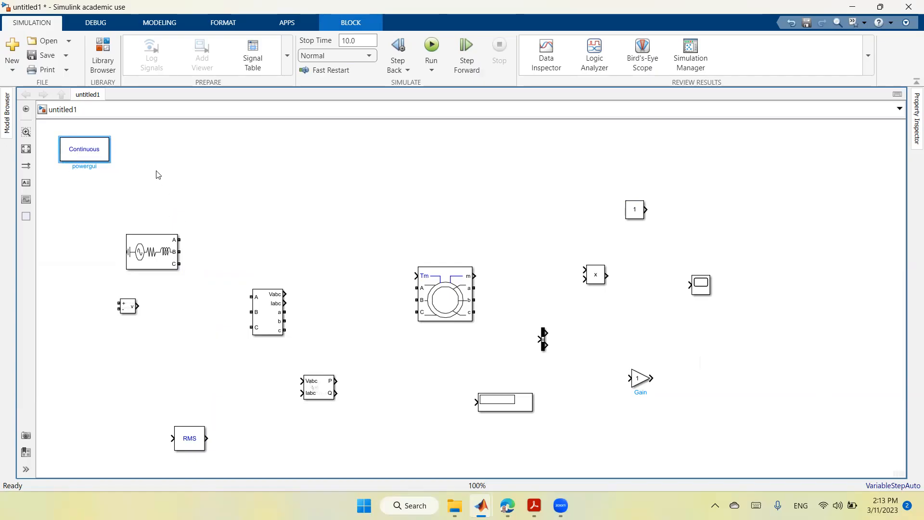
drag(154, 252, 143, 221)
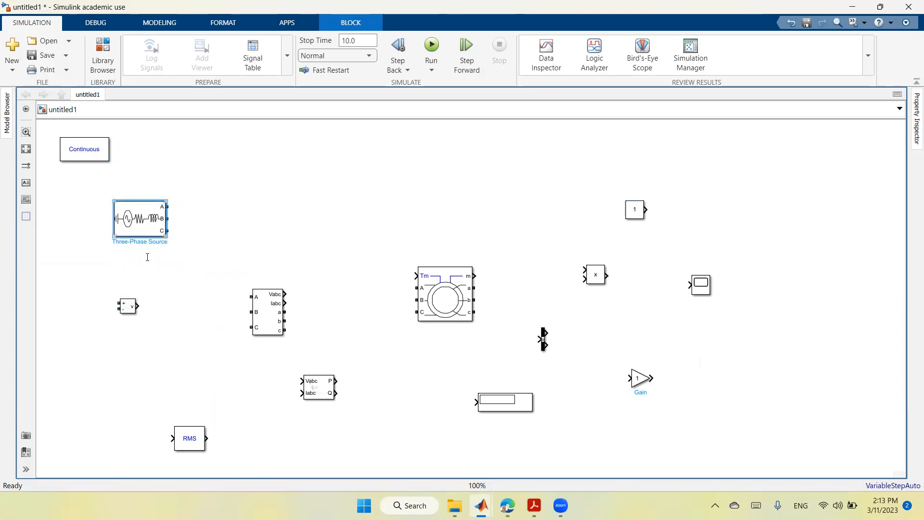
double_click(145, 231)
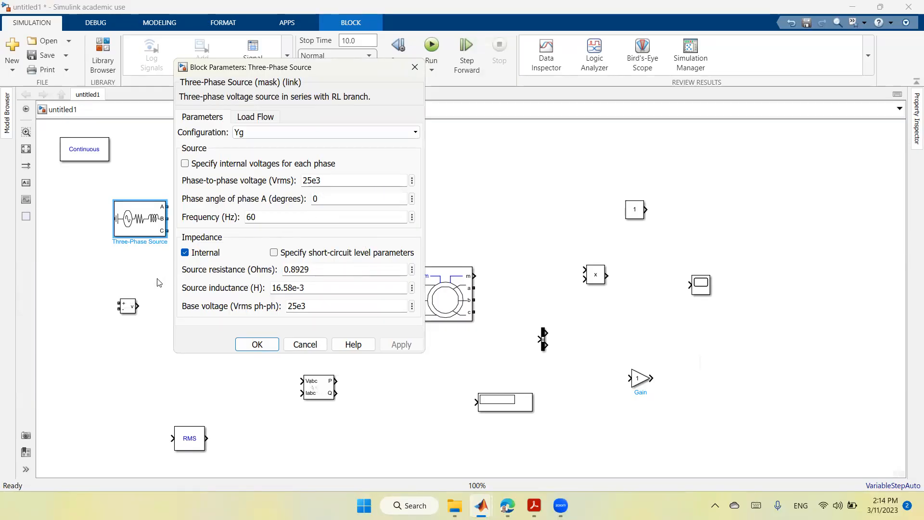
click(140, 274)
Set the asynchronous machine's rotor type to Squirrel-cage with preset model 01: 5 HP 460 V 60Hz 1750 RPM, and apply it.
click(436, 294)
double_click(435, 294)
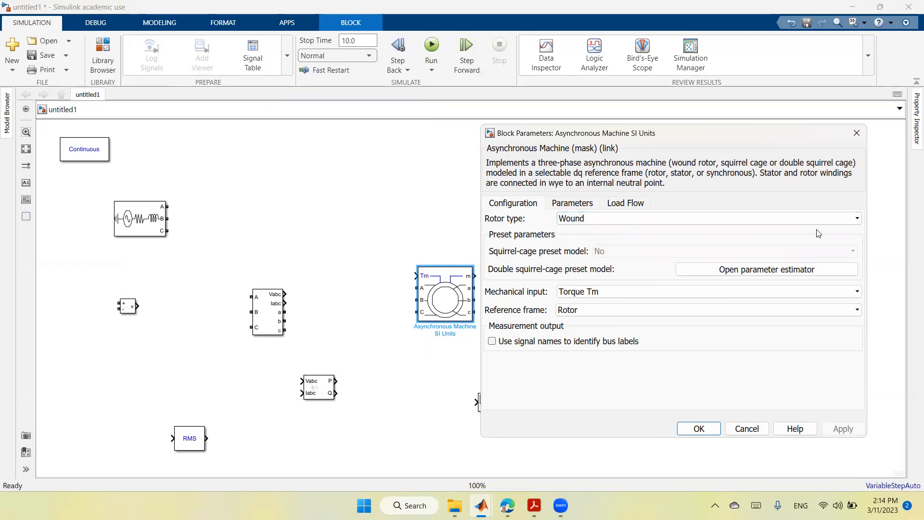
click(856, 221)
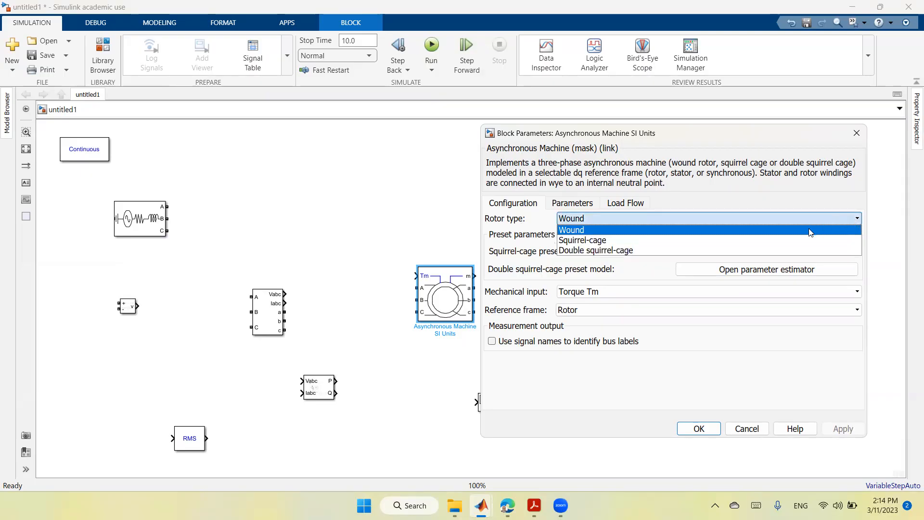
click(786, 240)
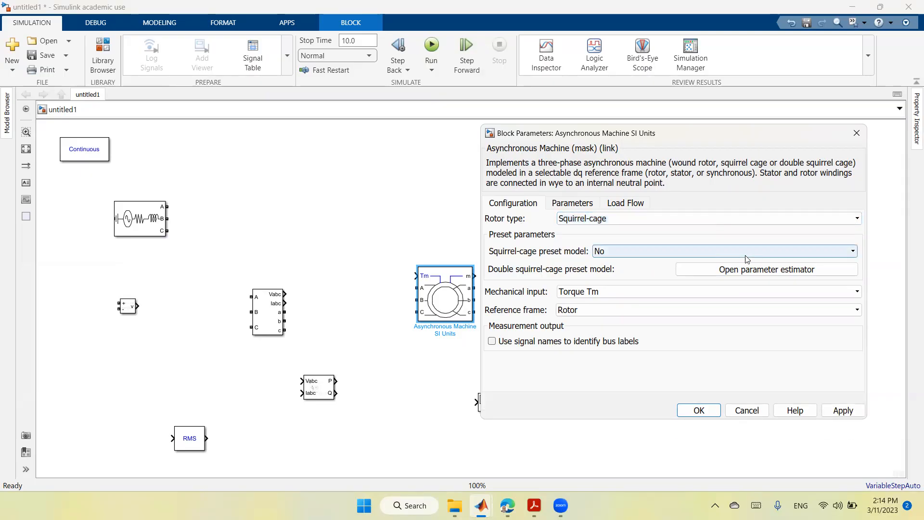
click(854, 253)
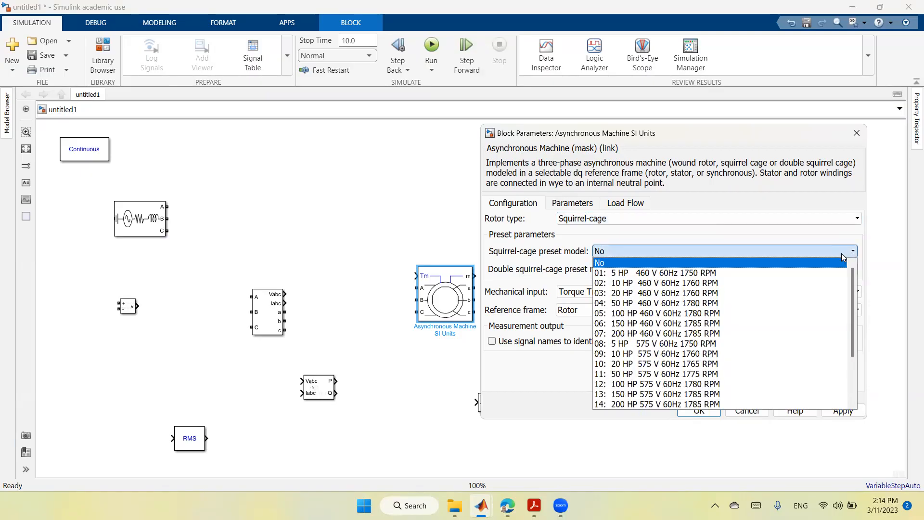
scroll(813, 289, down, 2)
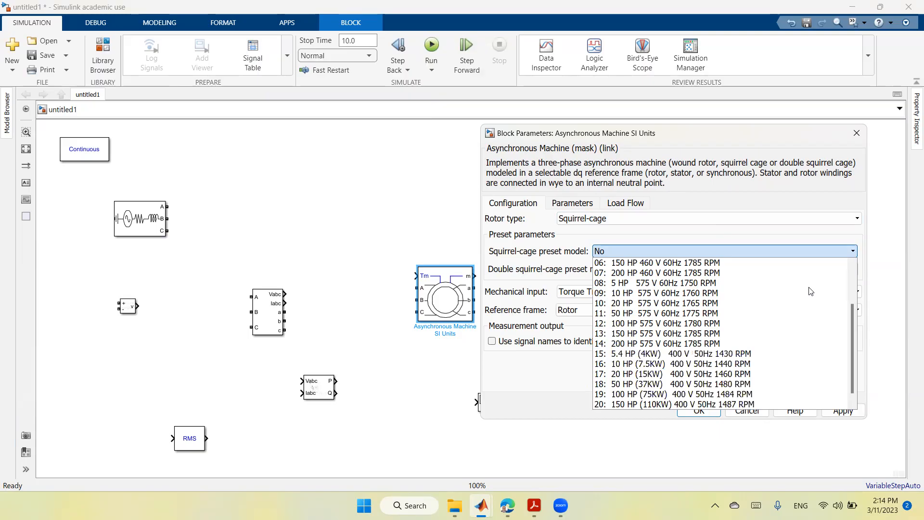
scroll(811, 291, up, 2)
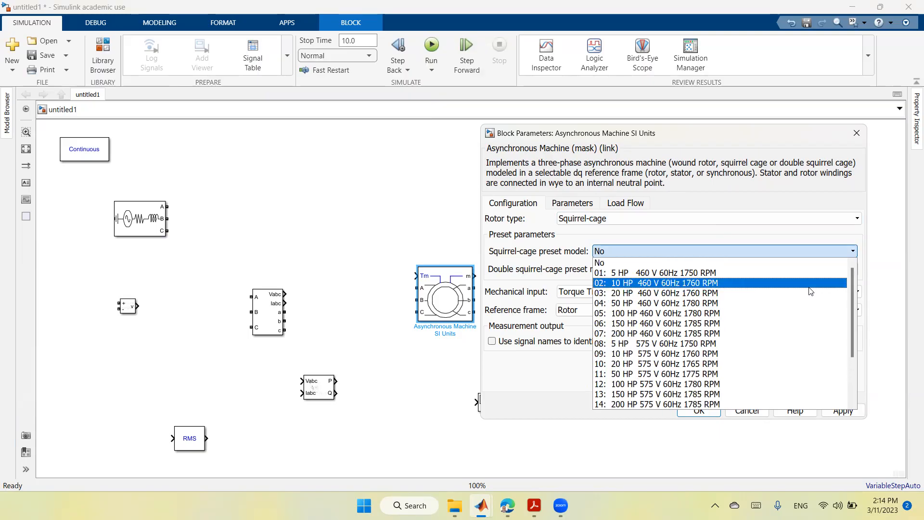
click(788, 273)
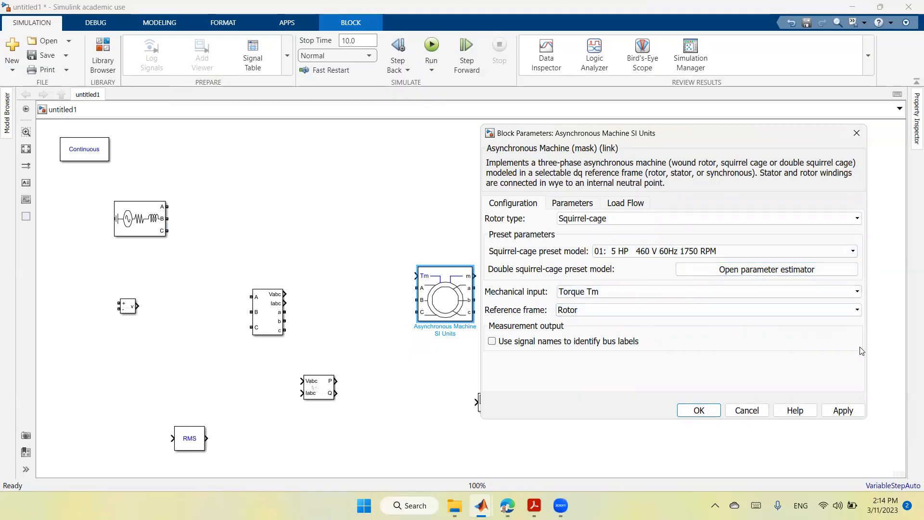
click(842, 413)
Move the asynchronous machine up level with the Three-Phase Source, then check its preset parameters and accept them.
drag(457, 293, 410, 237)
mouse_move(481, 505)
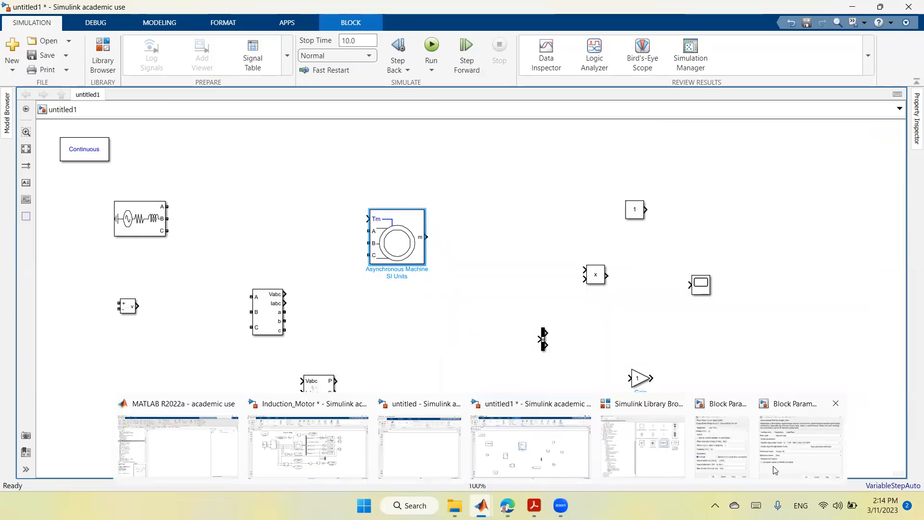
click(810, 449)
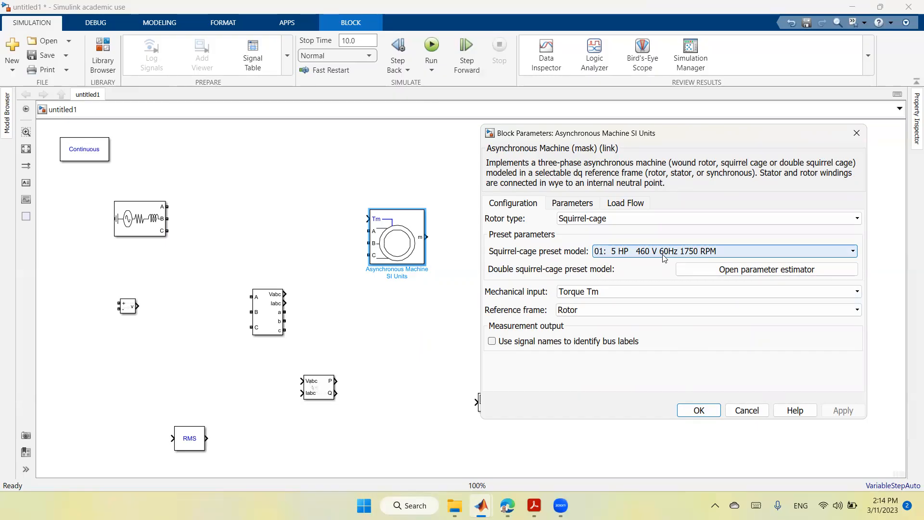
click(698, 410)
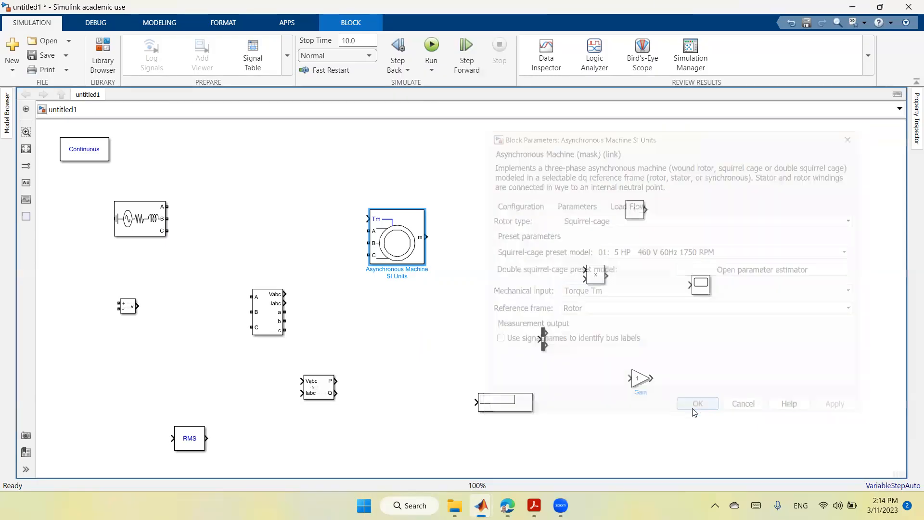
Set the Three-Phase Source's phase-to-phase voltage to 460 Vrms and disable its internal impedance.
click(158, 228)
double_click(158, 228)
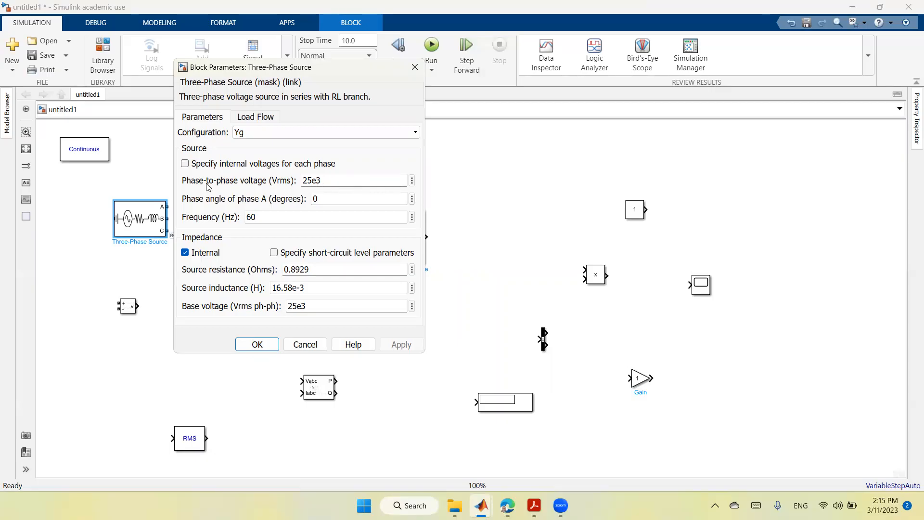
double_click(334, 179)
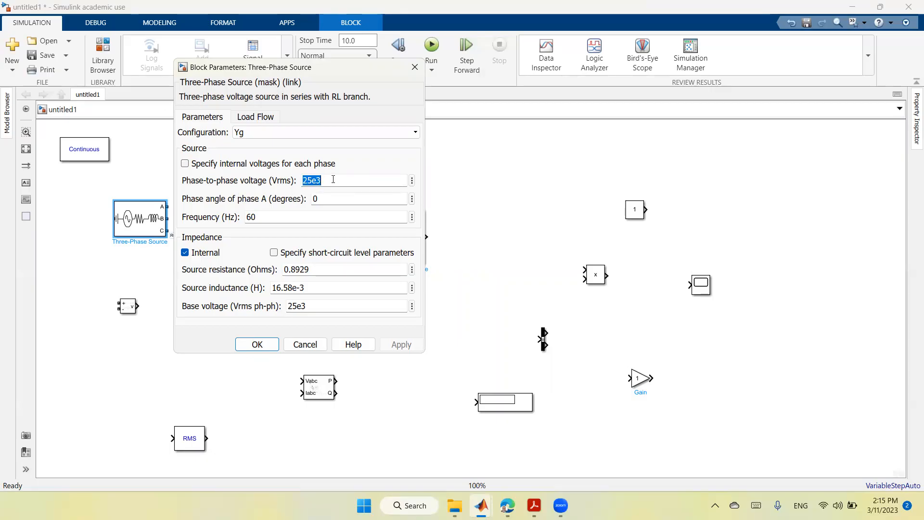
text(46)
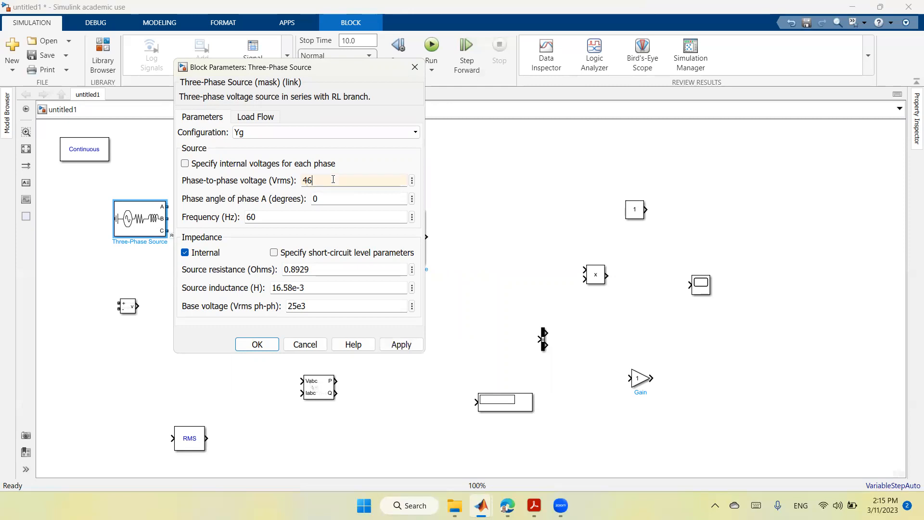
text(0)
click(313, 221)
click(186, 253)
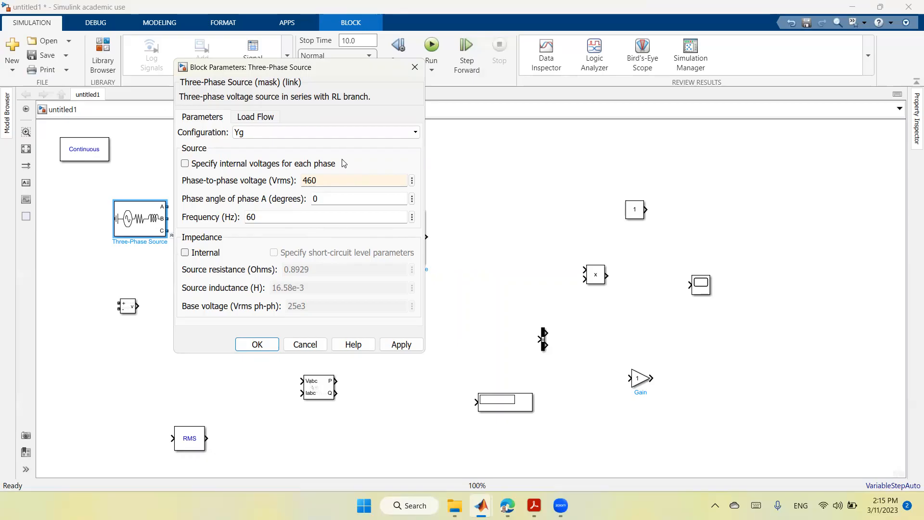
click(407, 345)
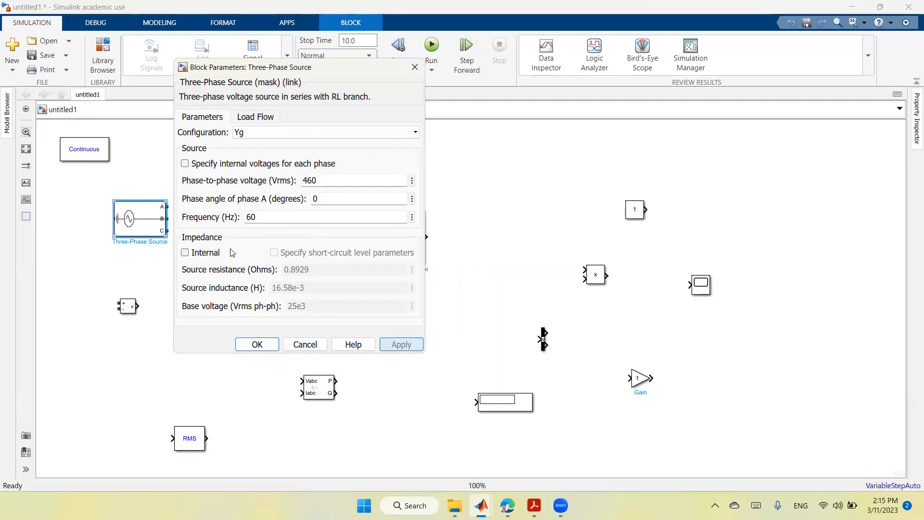
click(265, 339)
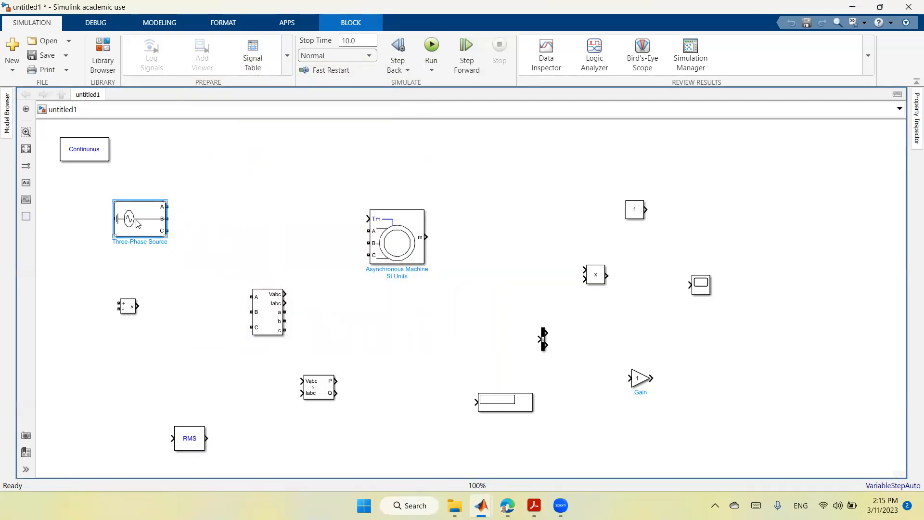
Move the three-phase V-I measurement block beside the source and connect phases A, B and C between them.
drag(271, 321, 233, 228)
drag(167, 206, 216, 204)
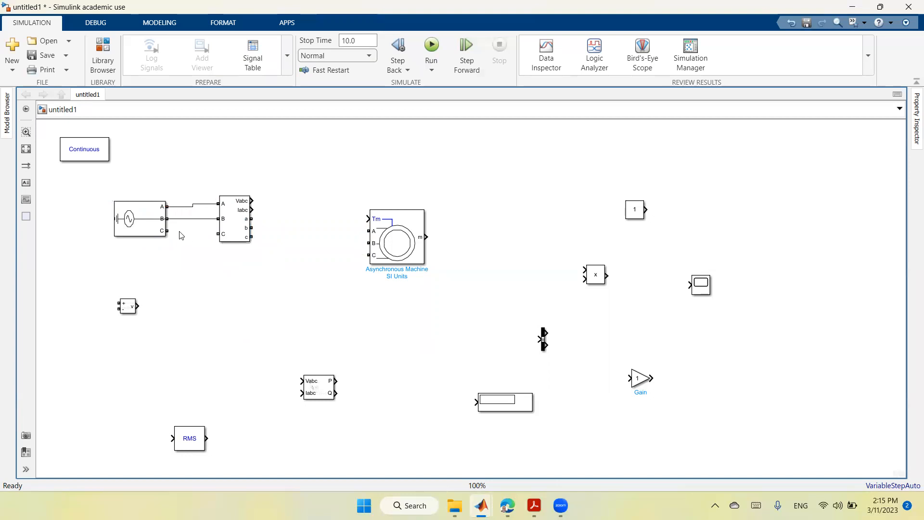
drag(167, 230, 215, 235)
Move the asynchronous machine beside the measurement block and connect outputs a, b and c to machine inputs A, B and C.
drag(391, 256, 343, 244)
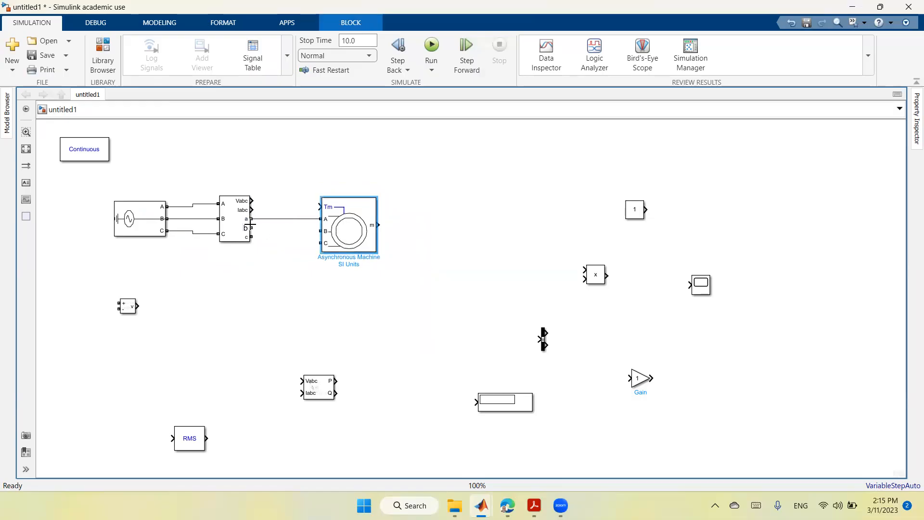
drag(250, 227, 320, 231)
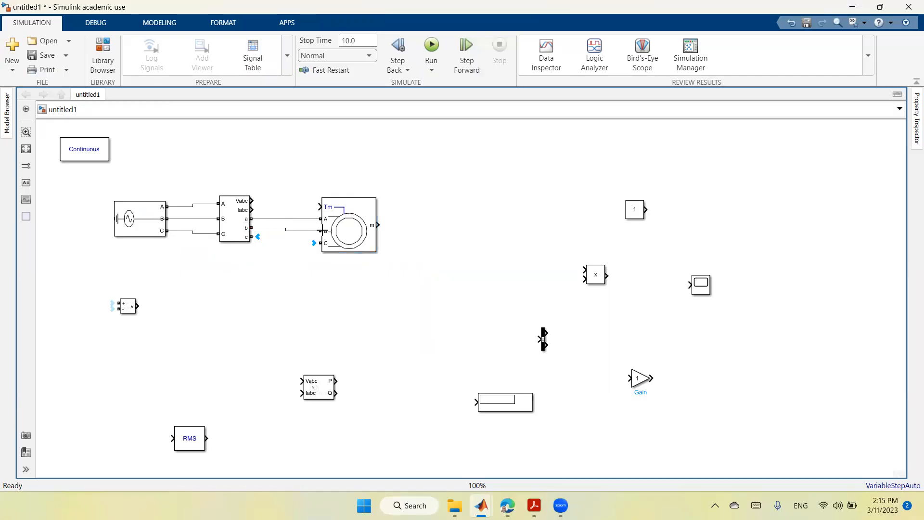
mouse_move(251, 236)
mouse_down()
mouse_move(318, 244)
mouse_move(355, 232)
mouse_up()
click(355, 236)
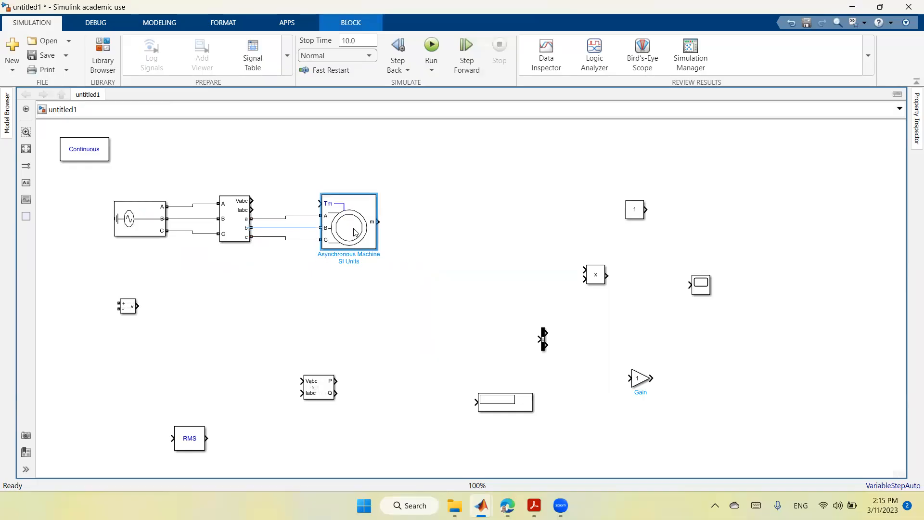
click(340, 297)
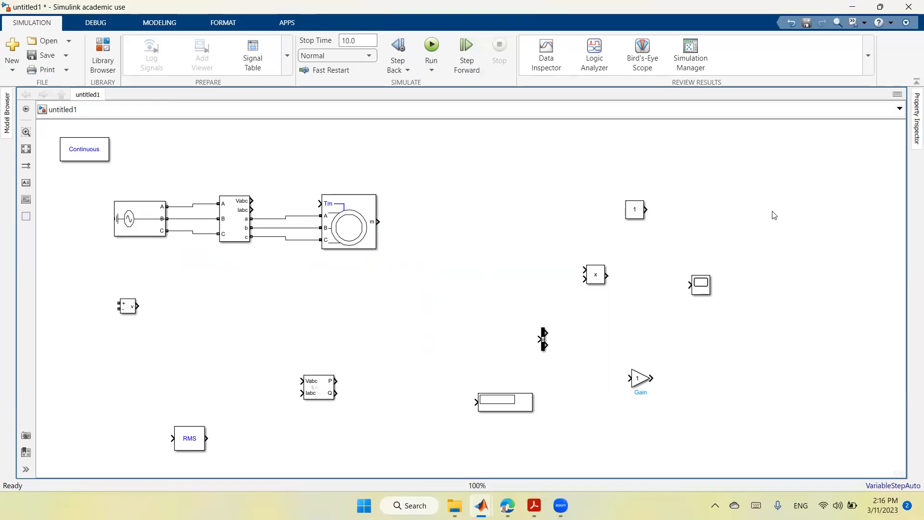
Place the Constant and Gain blocks above the measurement block, shift the machine aside, and wire Constant through Gain to the Tm input.
drag(635, 208, 591, 175)
drag(616, 202, 267, 178)
click(246, 298)
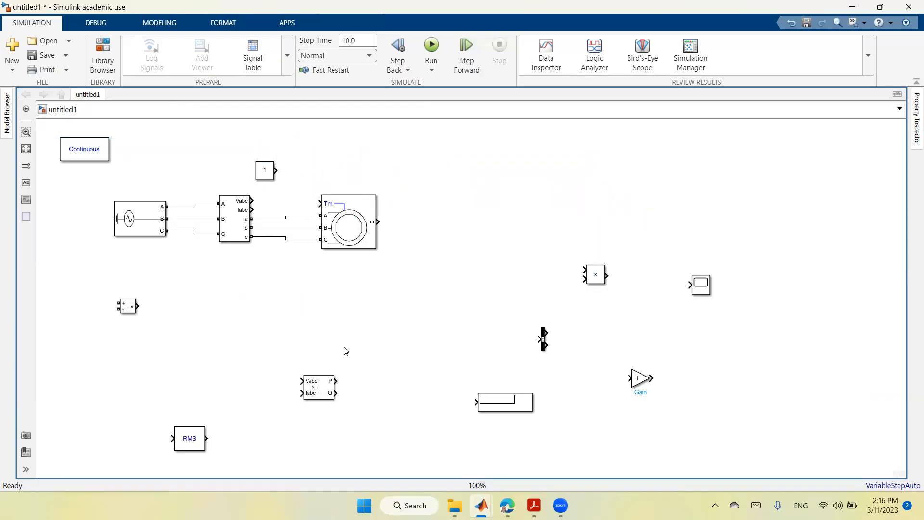
drag(640, 378, 317, 173)
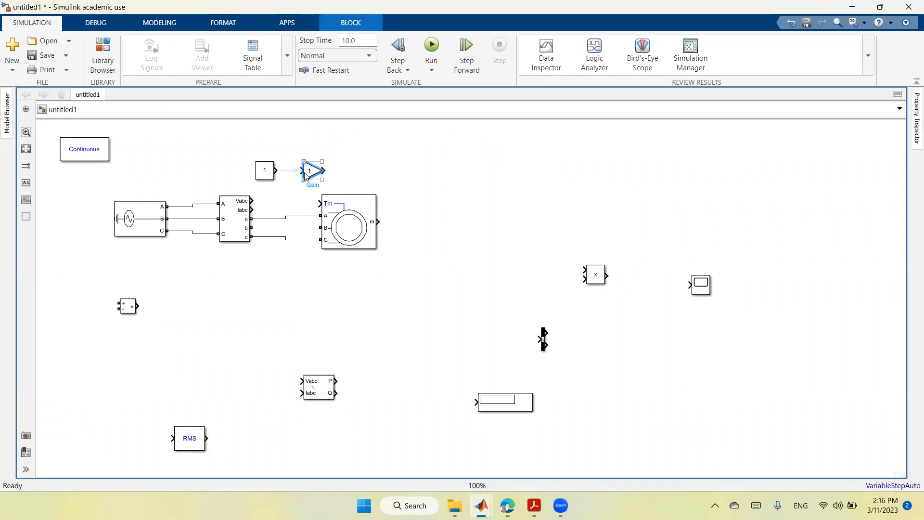
drag(354, 226, 378, 227)
click(307, 288)
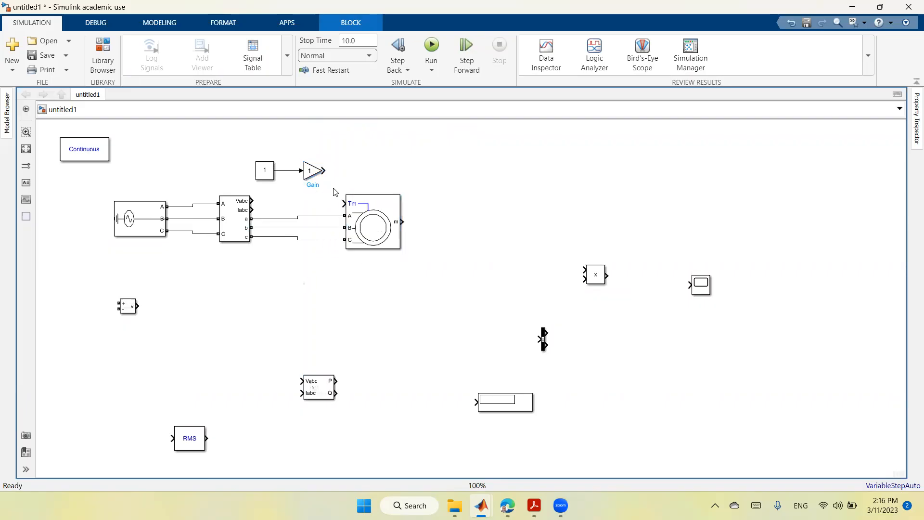
drag(326, 171, 344, 204)
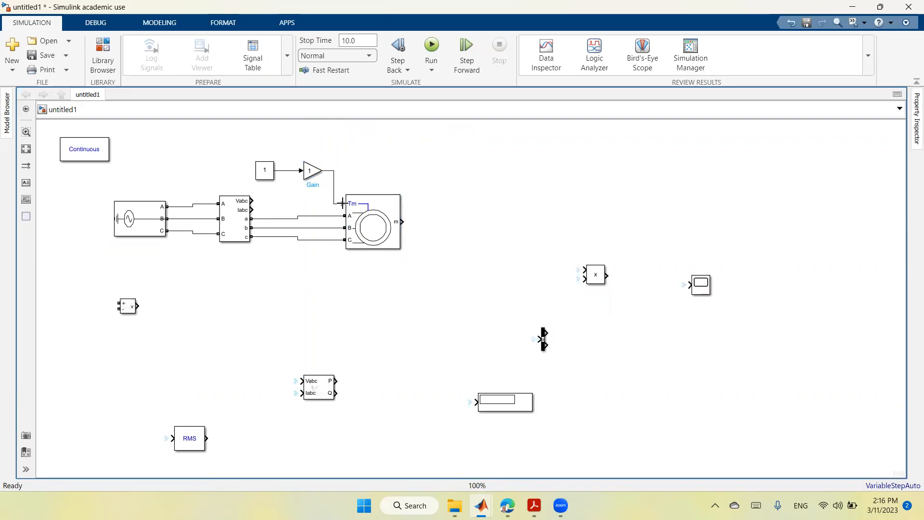
Review the asynchronous machine's preset power and speed rating.
click(262, 172)
click(259, 173)
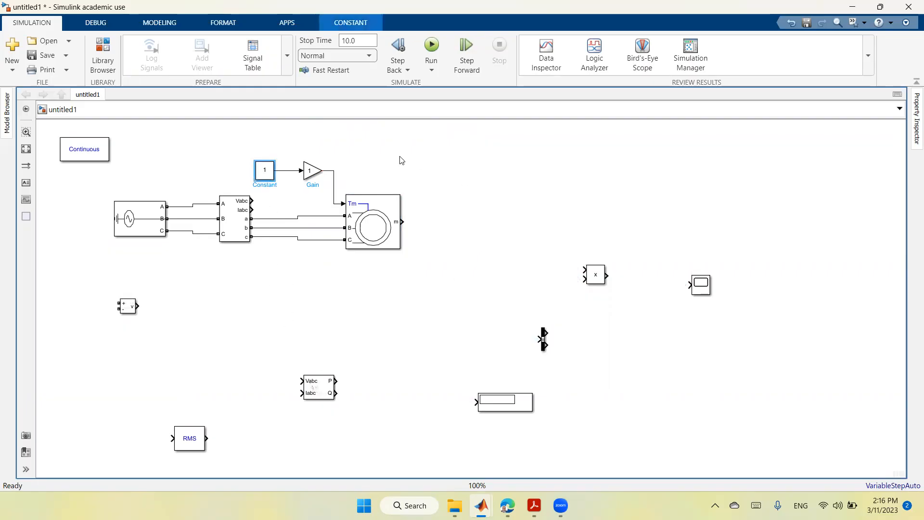
double_click(372, 232)
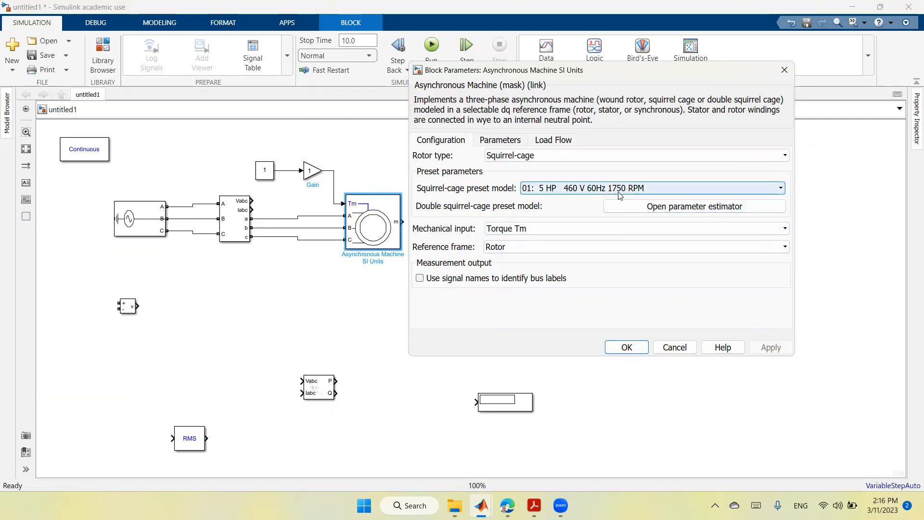
click(614, 350)
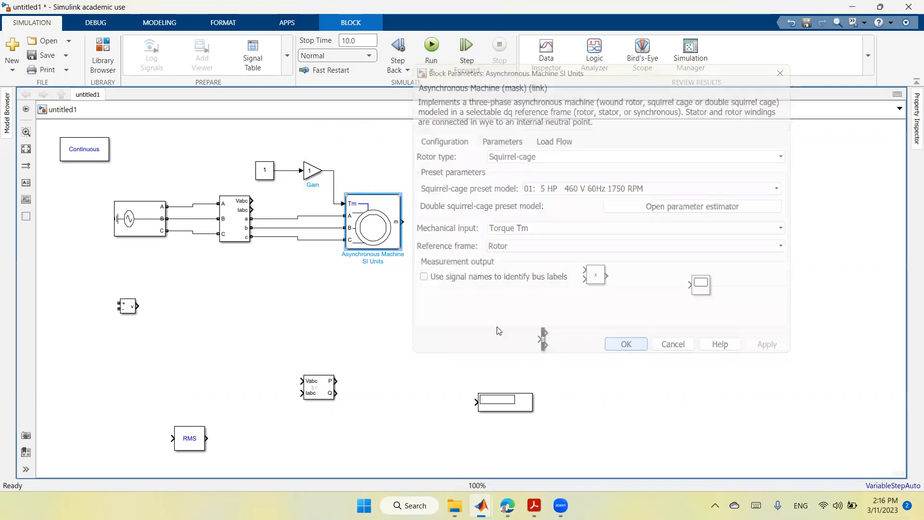
Enter the rated torque expression 5*746/(1750*2*pi/60) as the Constant block's value.
click(266, 171)
double_click(266, 171)
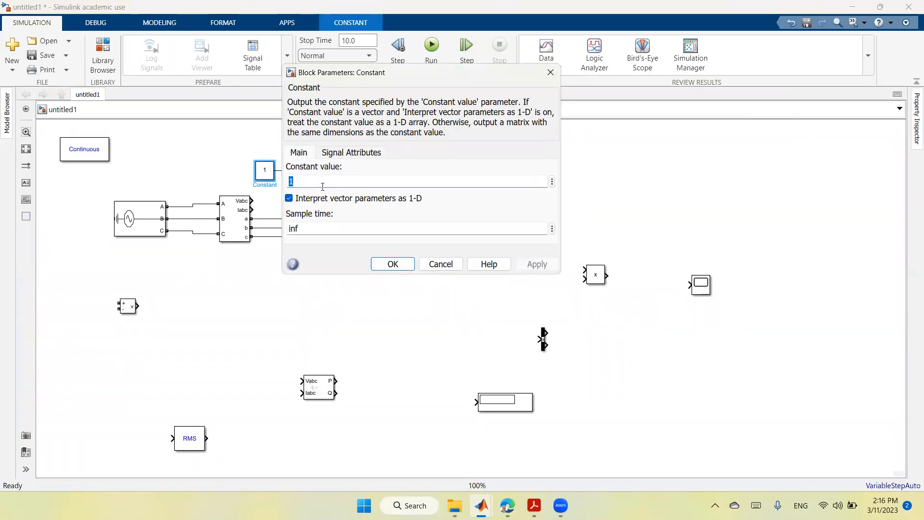
text(5*746/(1750)
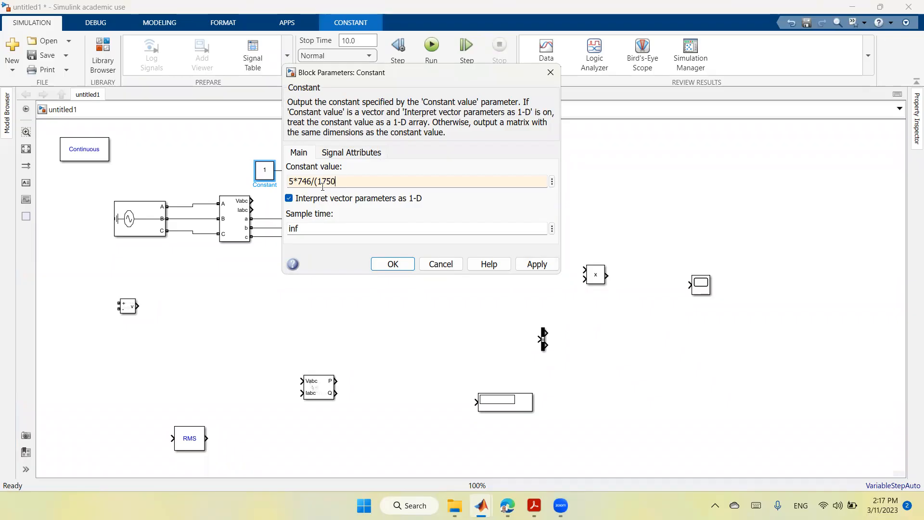
text(*2*pi)
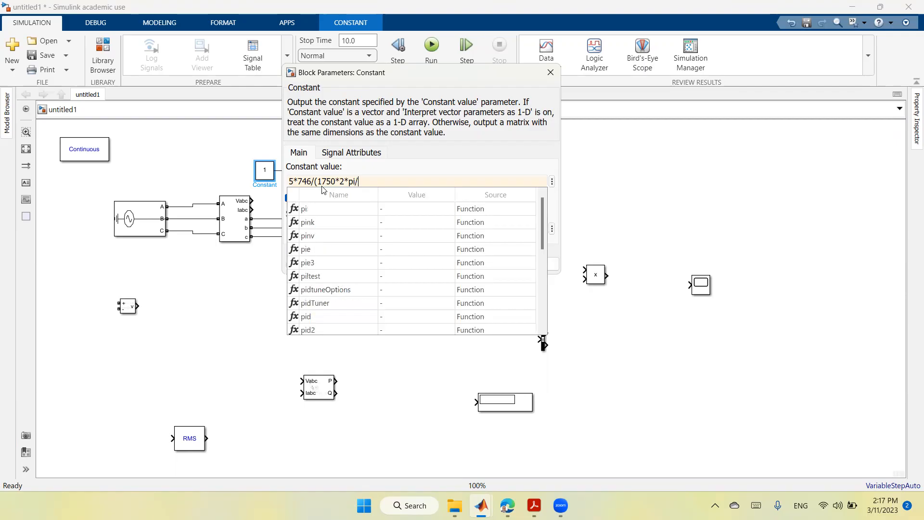
text(/)
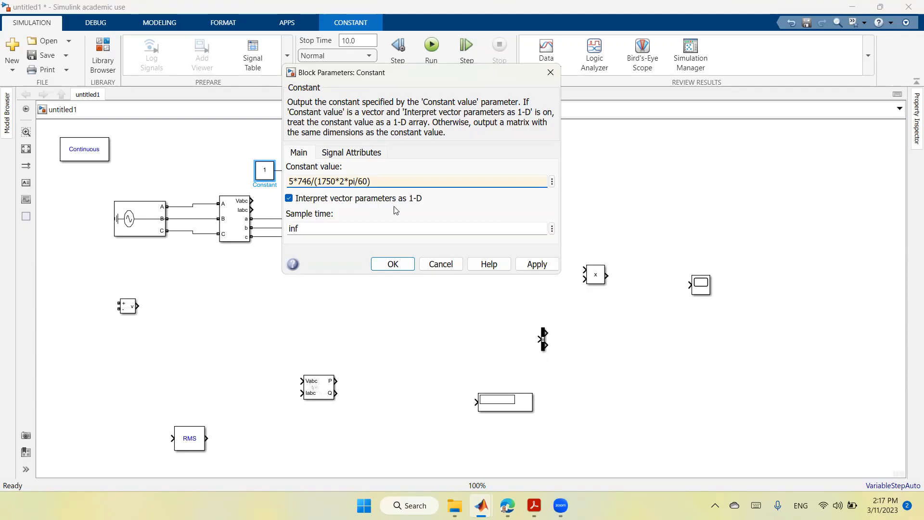
Copy the whole torque expression from the Constant block's value.
triple_click(373, 183)
mouse_move(374, 183)
mouse_down()
mouse_move(318, 182)
mouse_move(378, 182)
mouse_up()
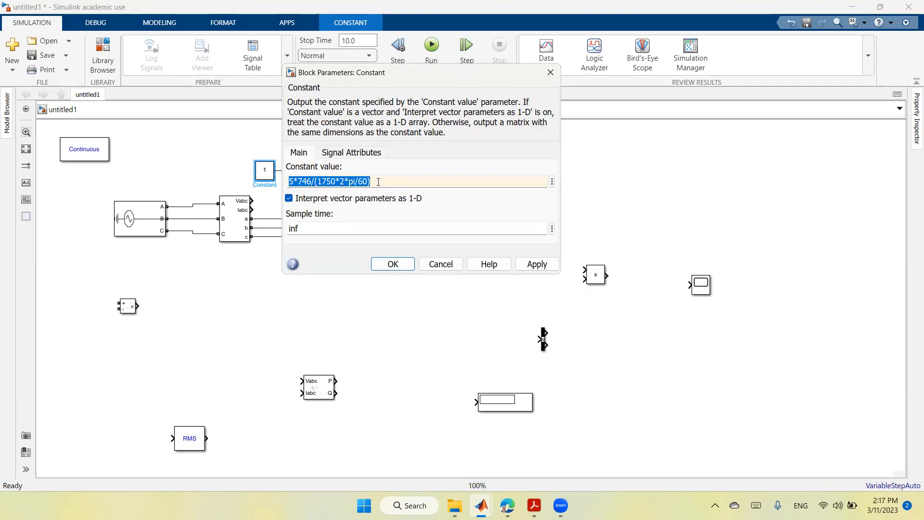
right_click(324, 183)
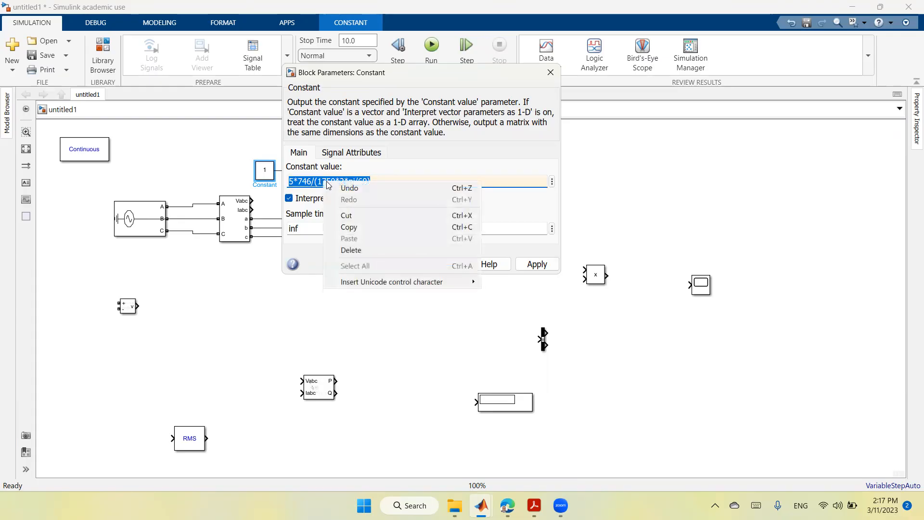
click(367, 227)
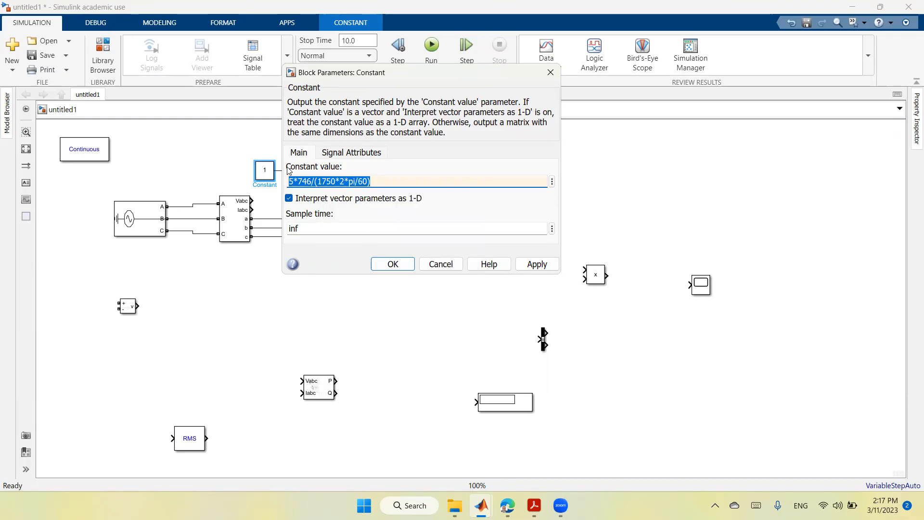
Apply the Constant block's value and evaluate the copied expression 5*746/(1750*2*pi/60) in the MATLAB Command Window.
click(534, 263)
mouse_move(534, 506)
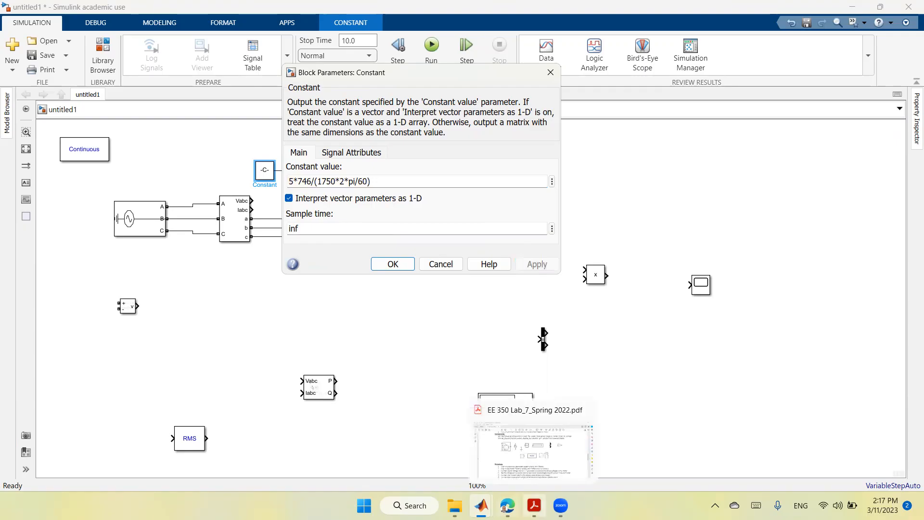
mouse_move(482, 505)
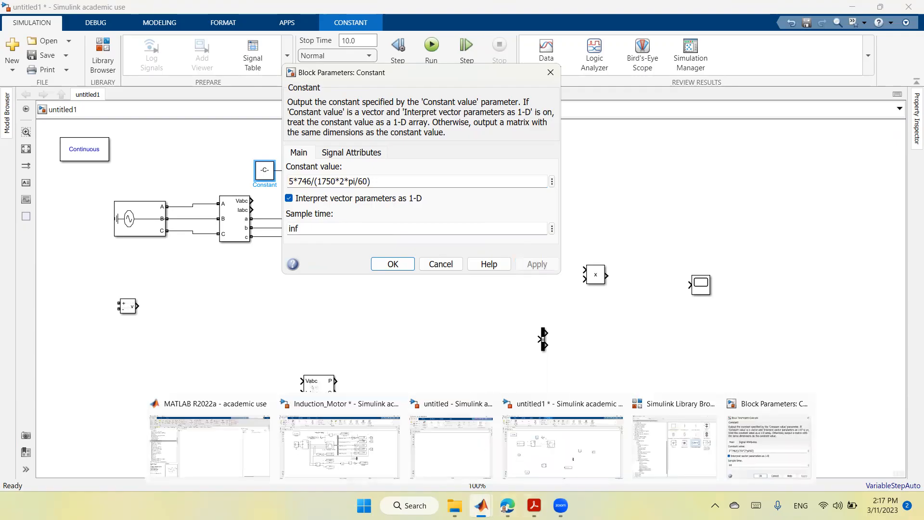
click(240, 450)
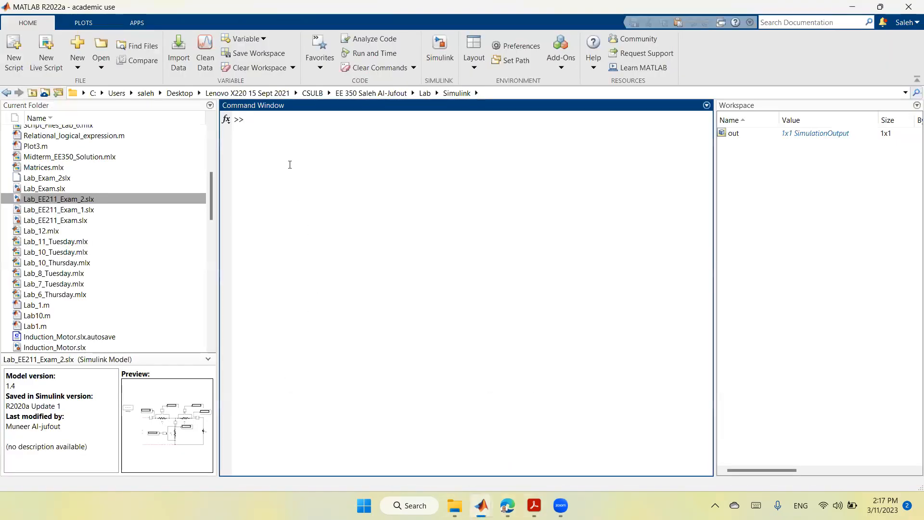
right_click(262, 119)
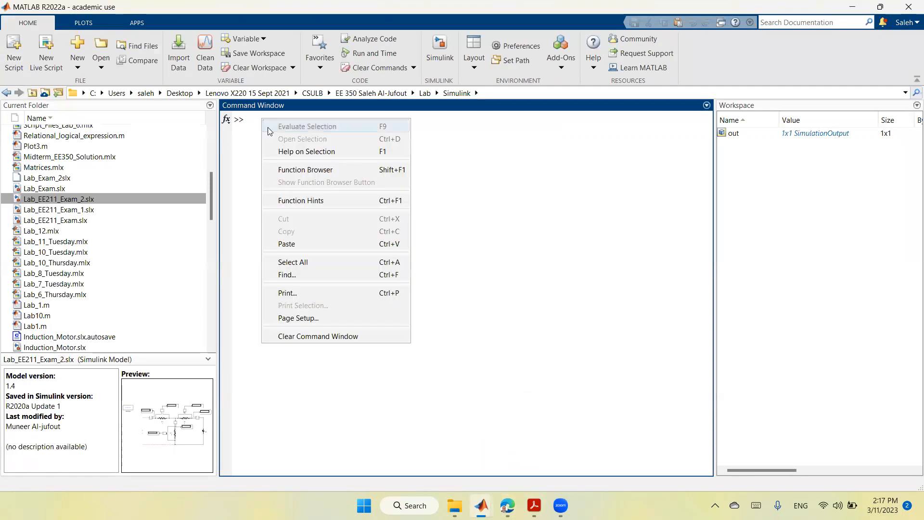
click(298, 244)
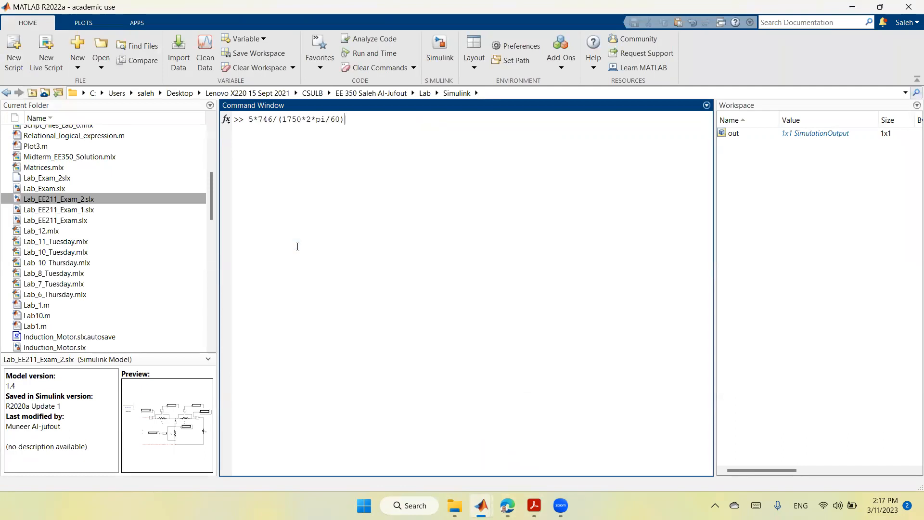
key(Return)
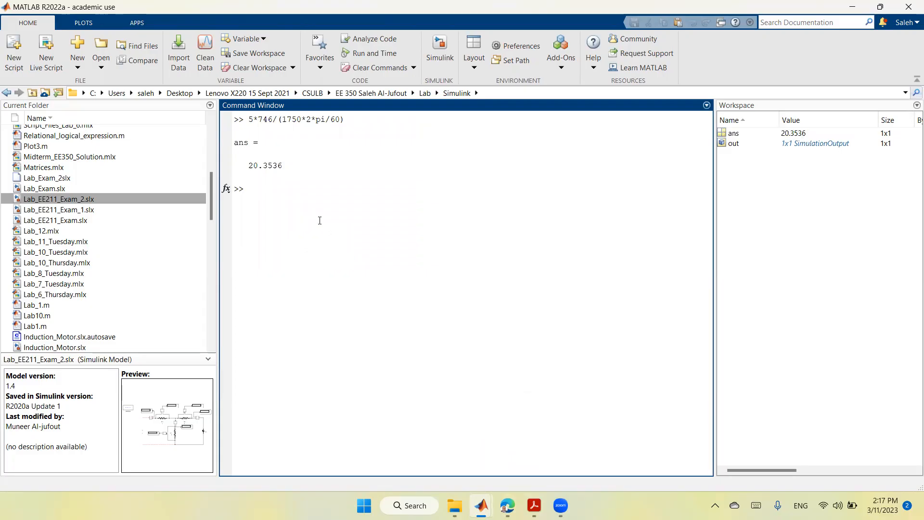
Copy the computed result 20.3536 from the Command Window and return to the untitled1 Simulink model.
drag(250, 166, 285, 171)
right_click(274, 173)
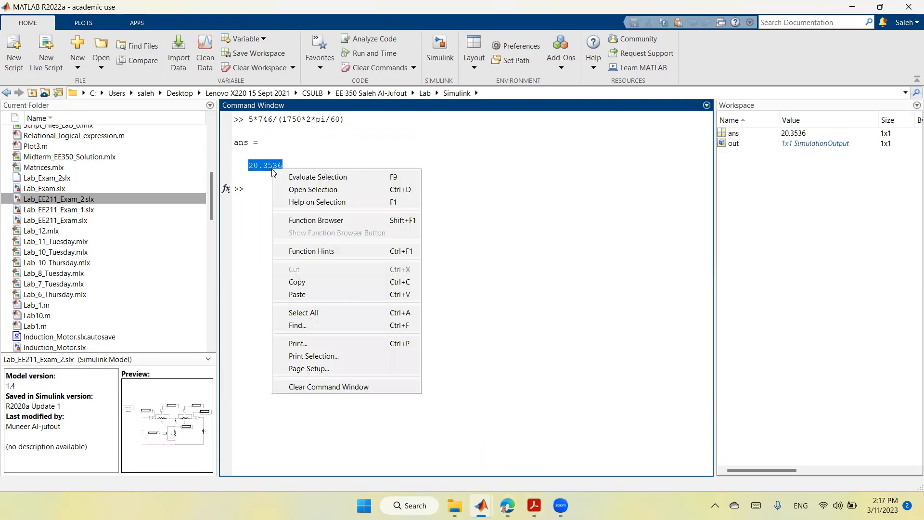
click(314, 283)
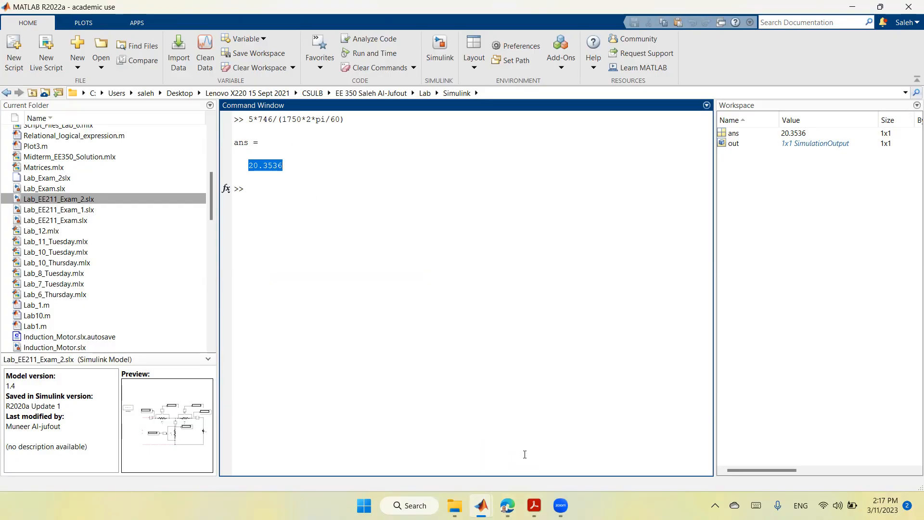
mouse_move(485, 505)
click(560, 458)
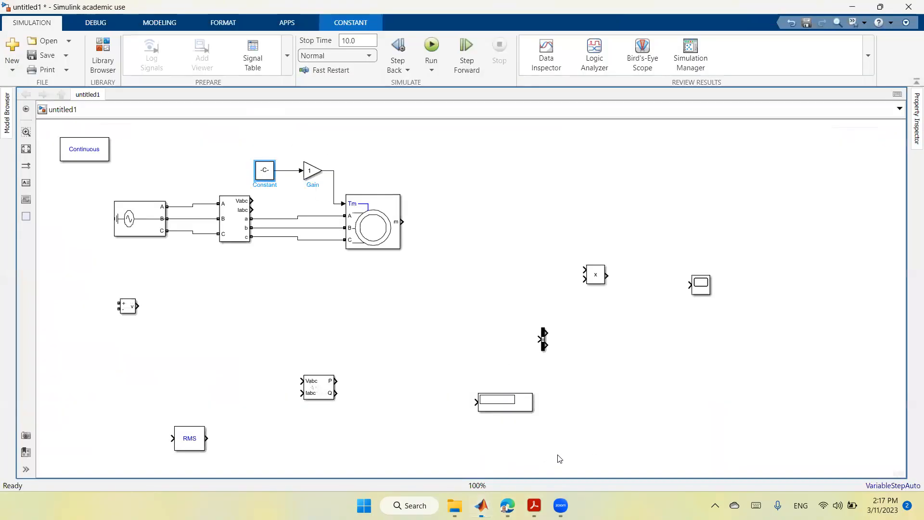
Widen the Constant block until its whole expression fits inside, and rename the block 20.3536 Nm.
click(258, 168)
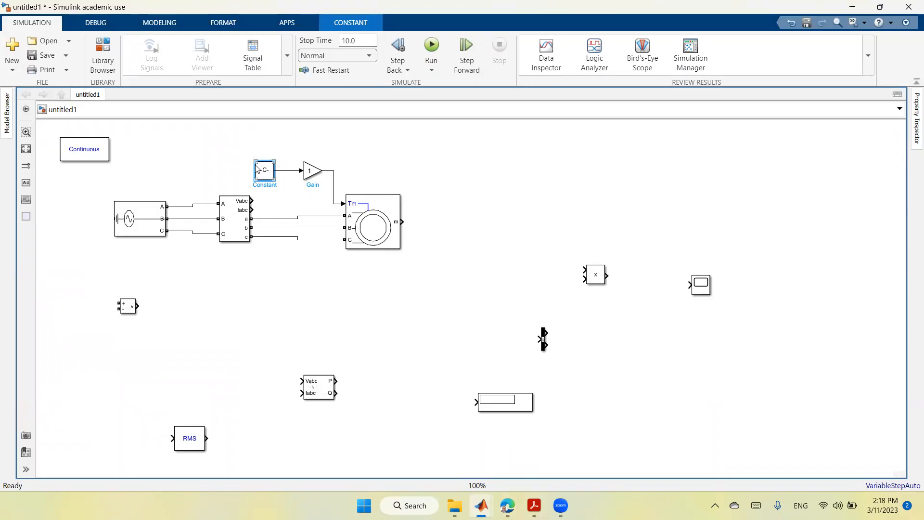
drag(255, 162, 201, 161)
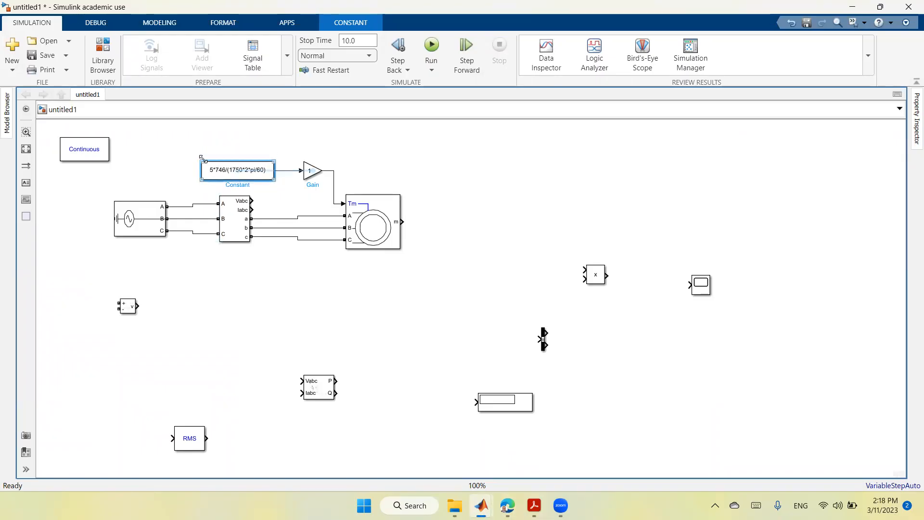
double_click(233, 184)
right_click(233, 185)
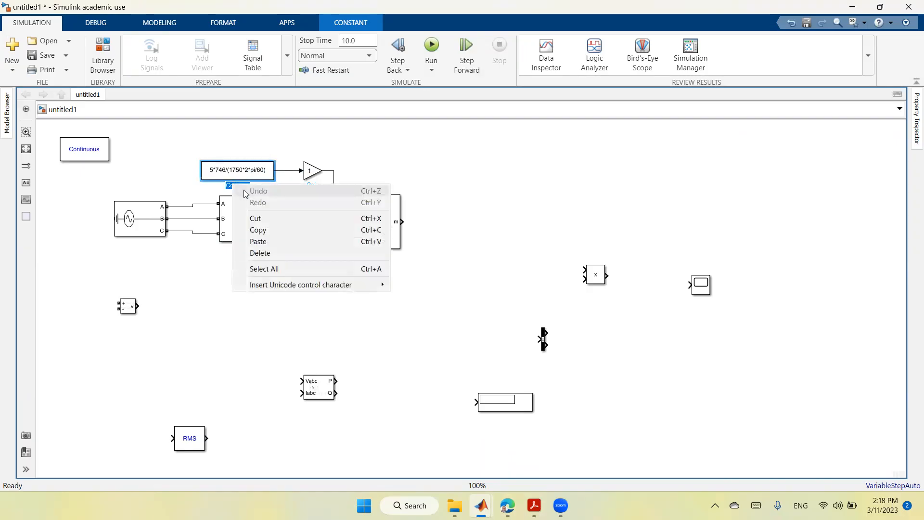
click(266, 243)
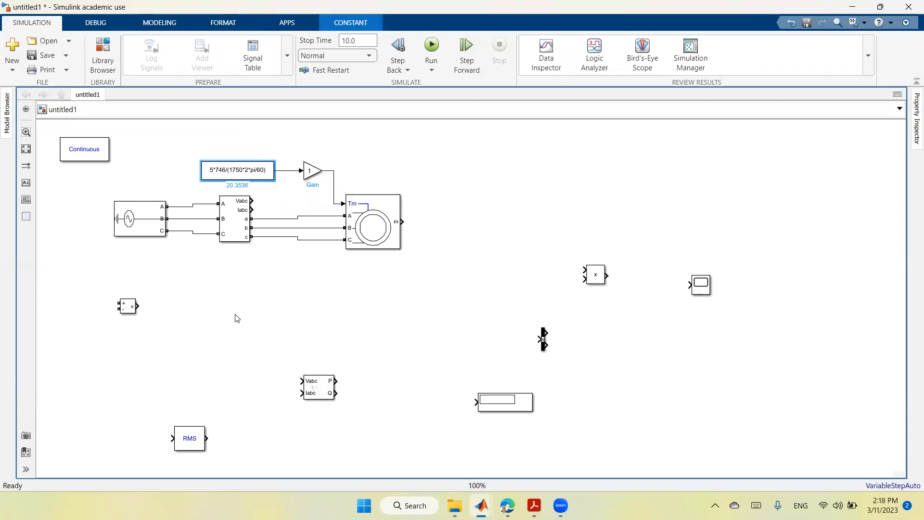
text(Nm)
click(301, 304)
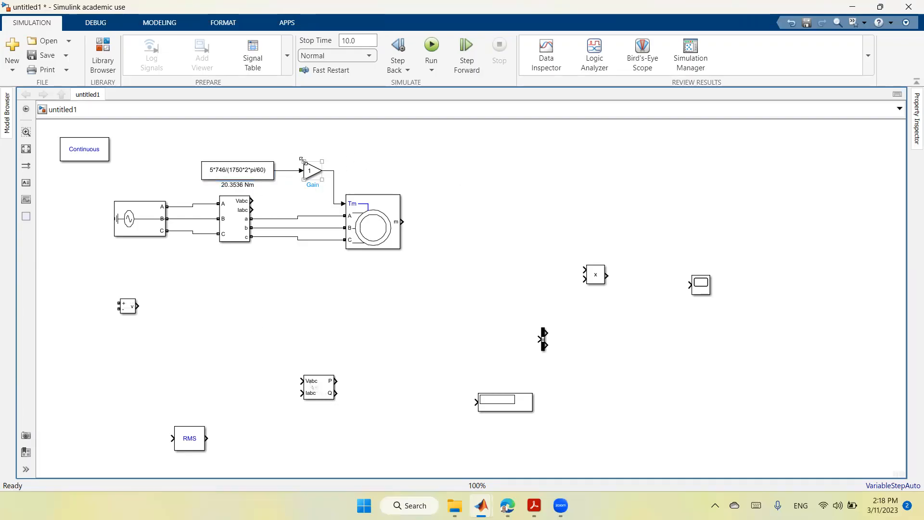
Move the Bus Selector beside the asynchronous machine and connect it to the machine's m output.
click(364, 159)
click(544, 343)
drag(544, 343, 420, 227)
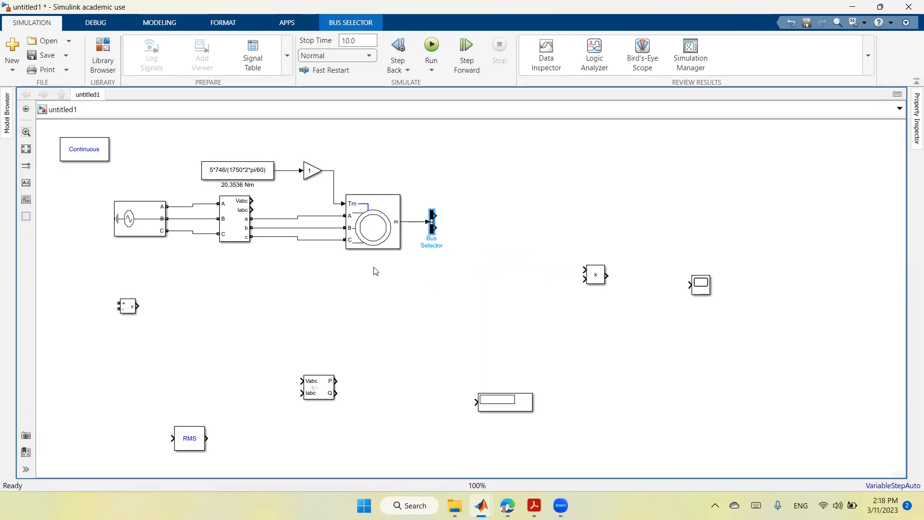
Remove the placeholder elements signal1 and signal2 from the Bus Selector's selected elements.
double_click(433, 231)
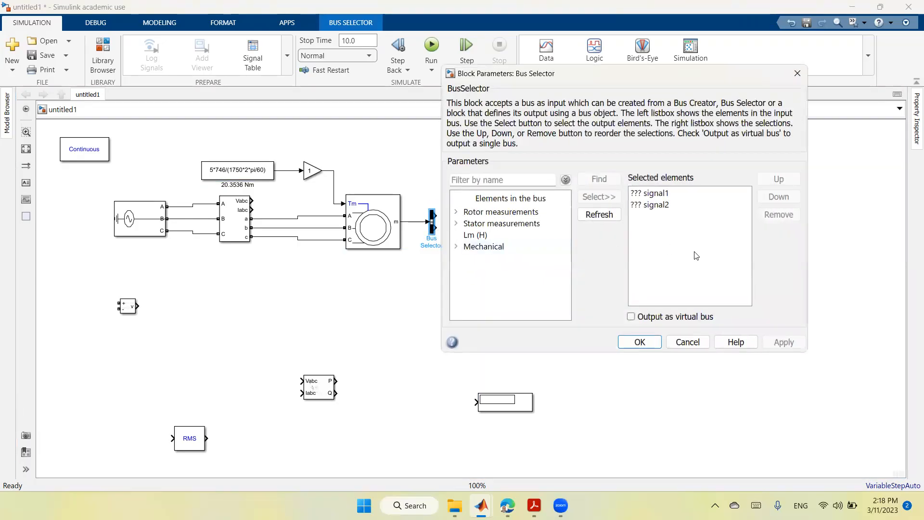
click(666, 195)
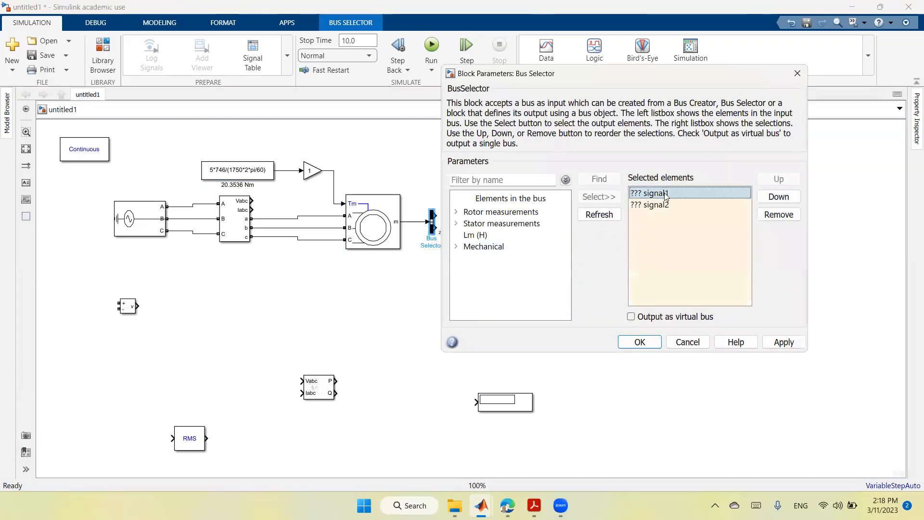
click(770, 216)
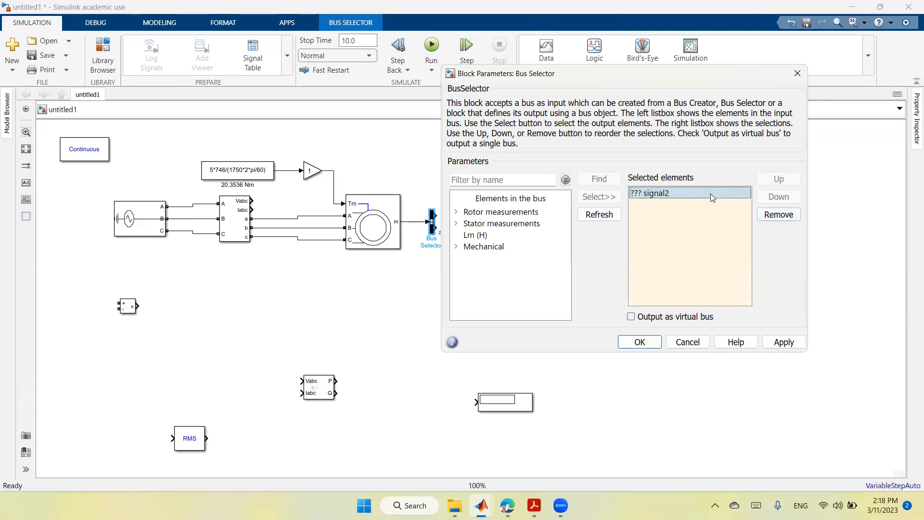
click(768, 218)
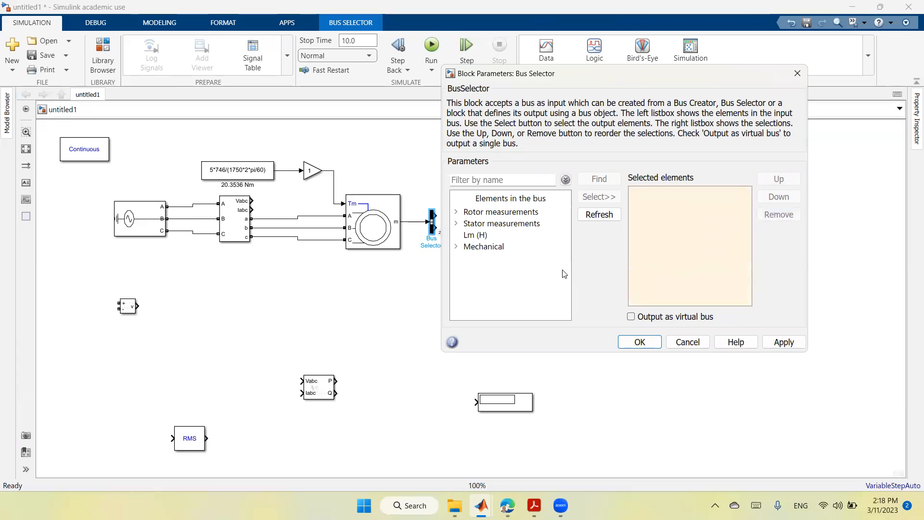
Add Stator current is_a (A) from the stator measurements to the Bus Selector's selected elements.
double_click(513, 213)
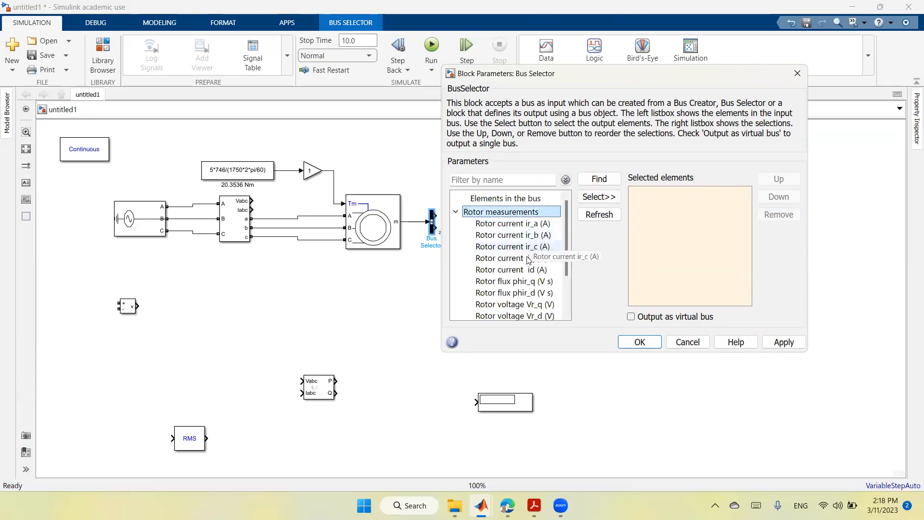
mouse_move(566, 236)
mouse_down()
mouse_move(561, 256)
mouse_move(560, 235)
mouse_up()
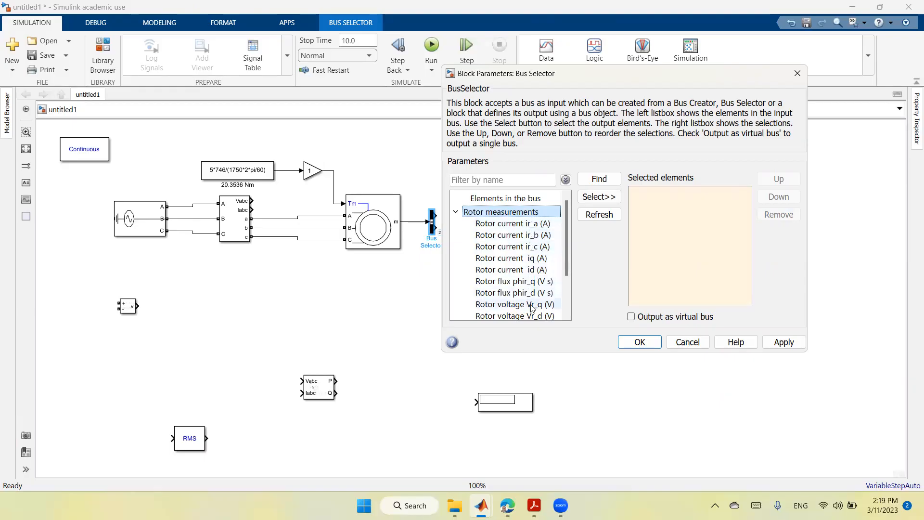
drag(566, 267, 569, 300)
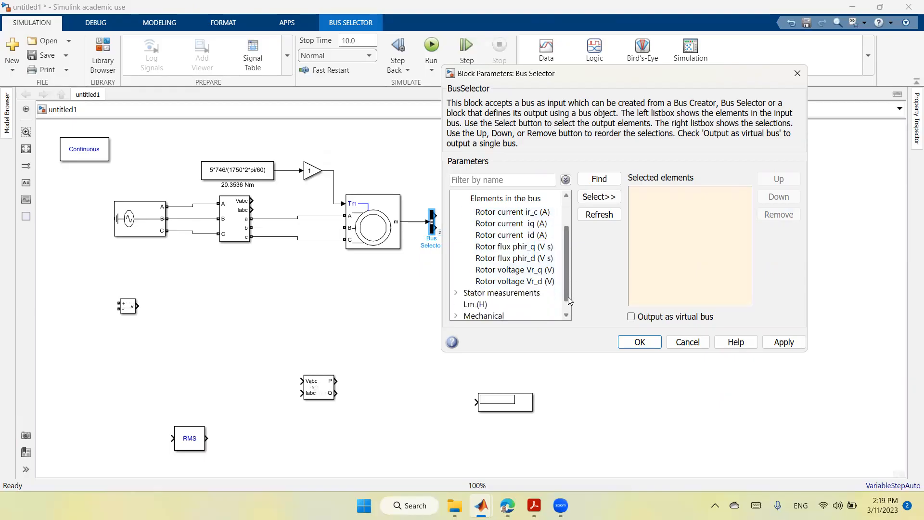
double_click(502, 293)
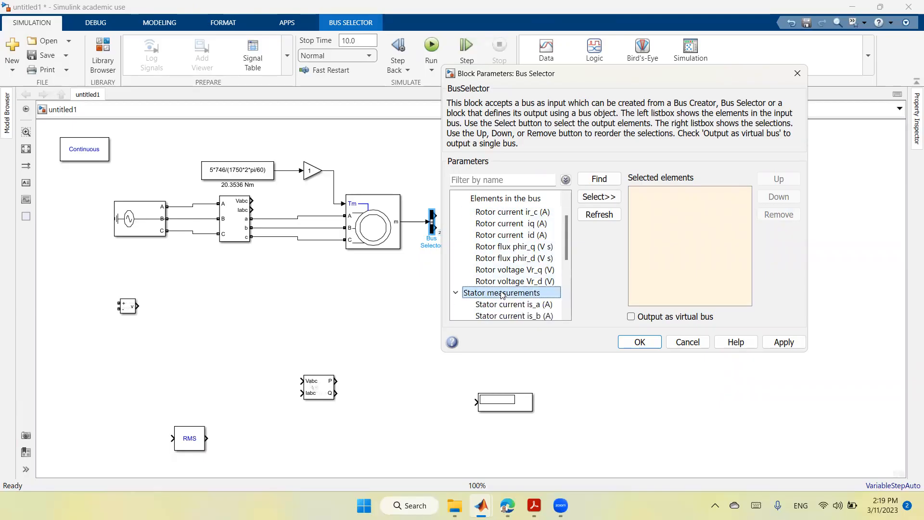
drag(564, 237, 562, 260)
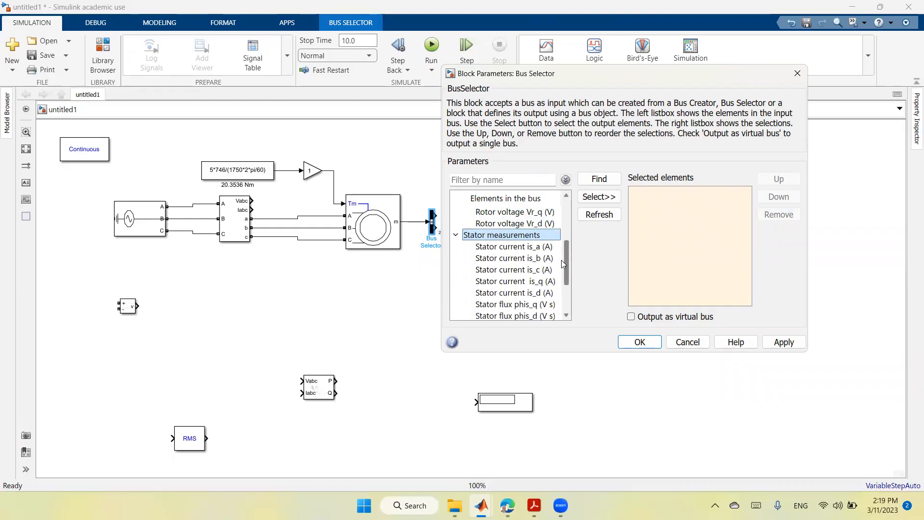
click(516, 248)
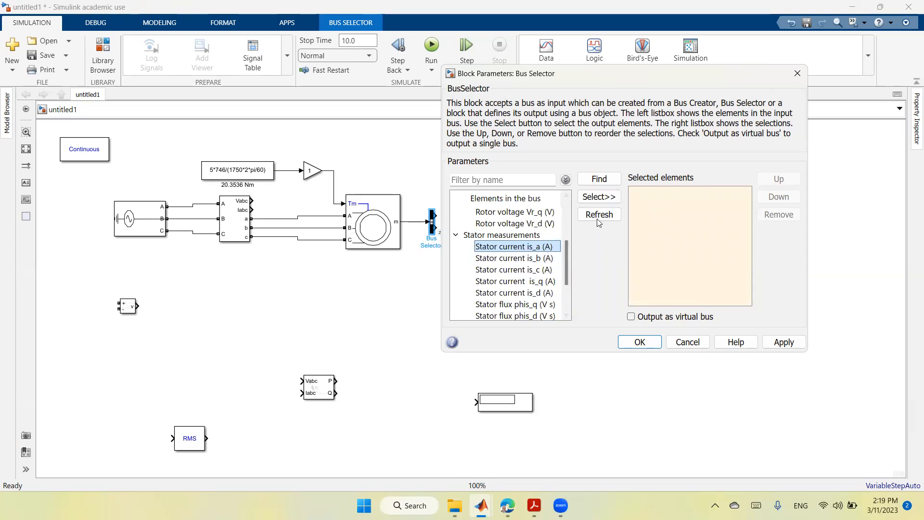
click(601, 199)
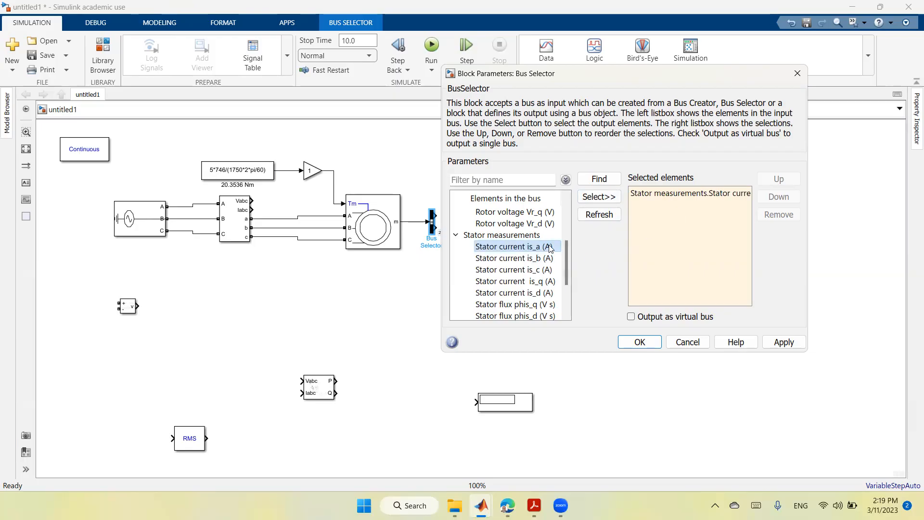
Add Rotor speed (wm) from the mechanical measurements to the Bus Selector's selected elements.
click(566, 264)
drag(565, 264, 566, 291)
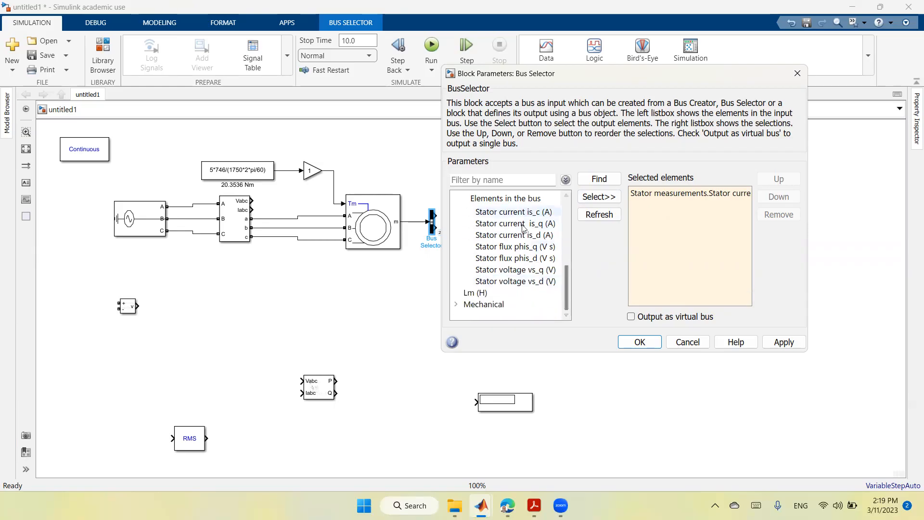
double_click(498, 305)
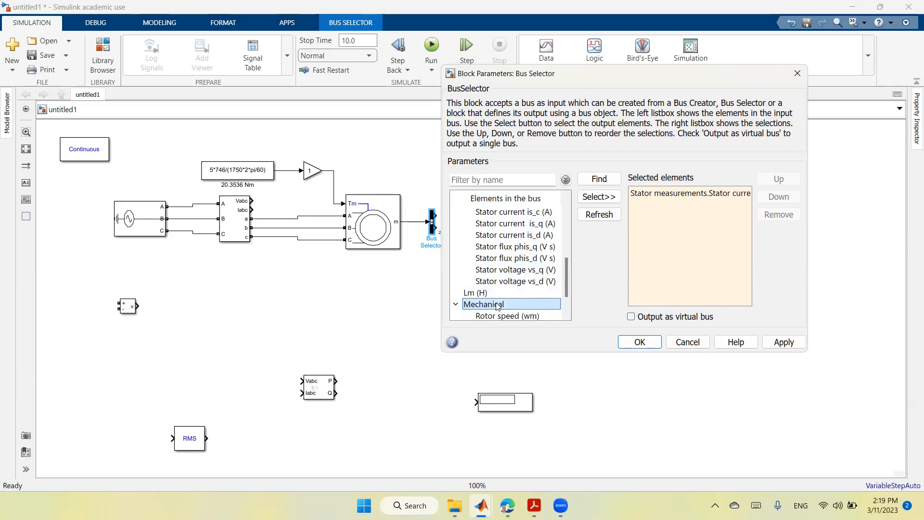
scroll(568, 281, down, 1)
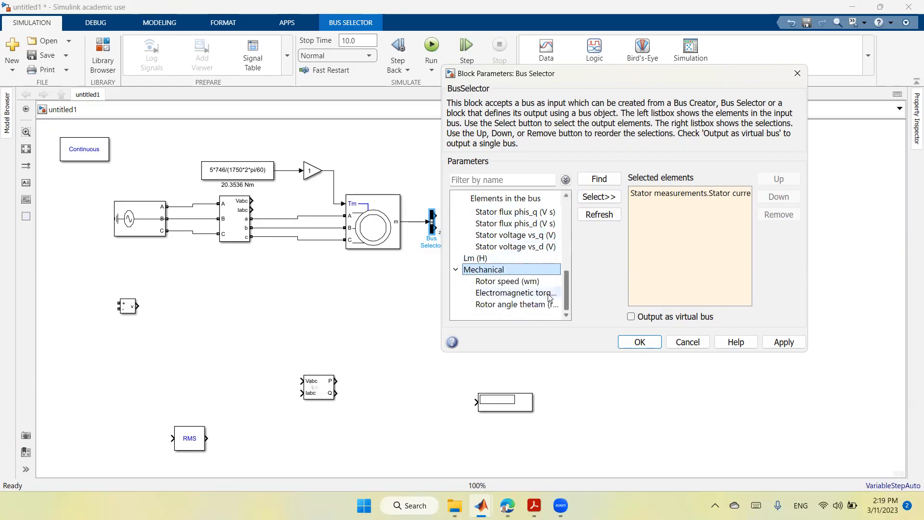
click(532, 285)
click(599, 197)
click(532, 282)
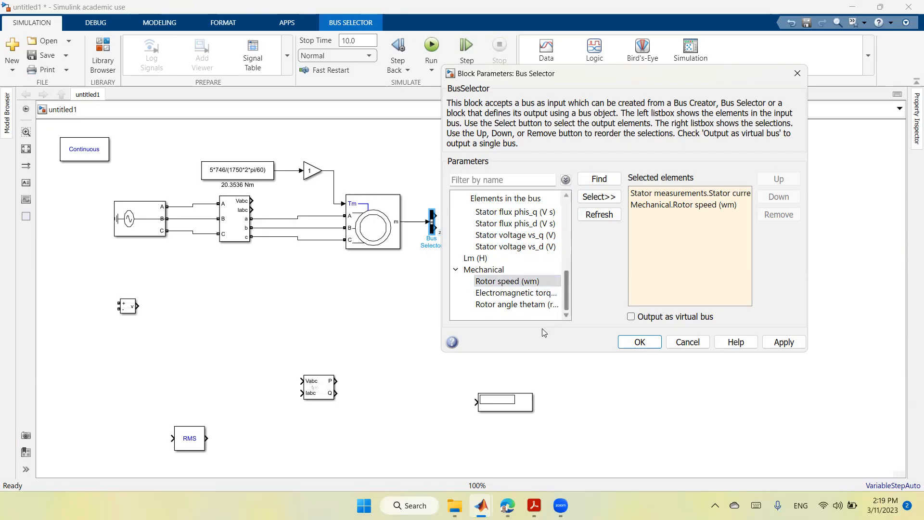
Add the mechanical electromagnetic torque to the Bus Selector's selected elements, and make the block taller to spread its three output ports.
click(523, 296)
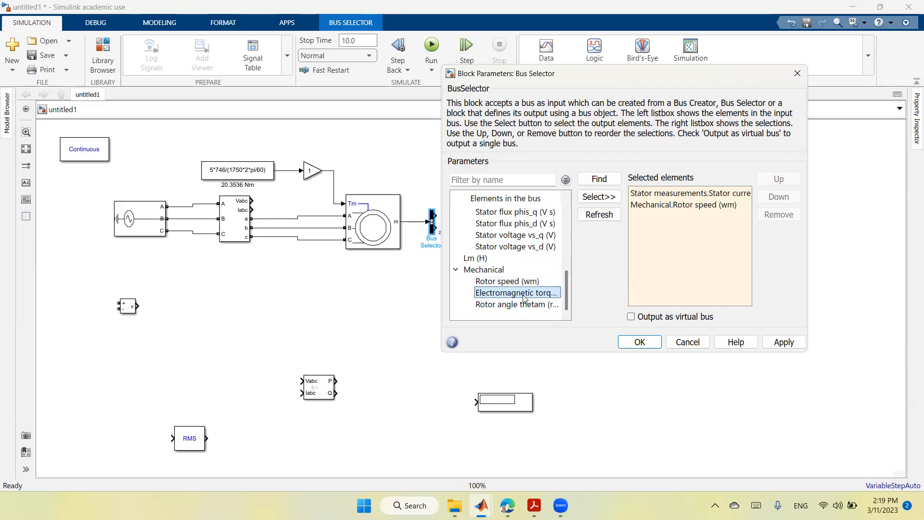
click(599, 196)
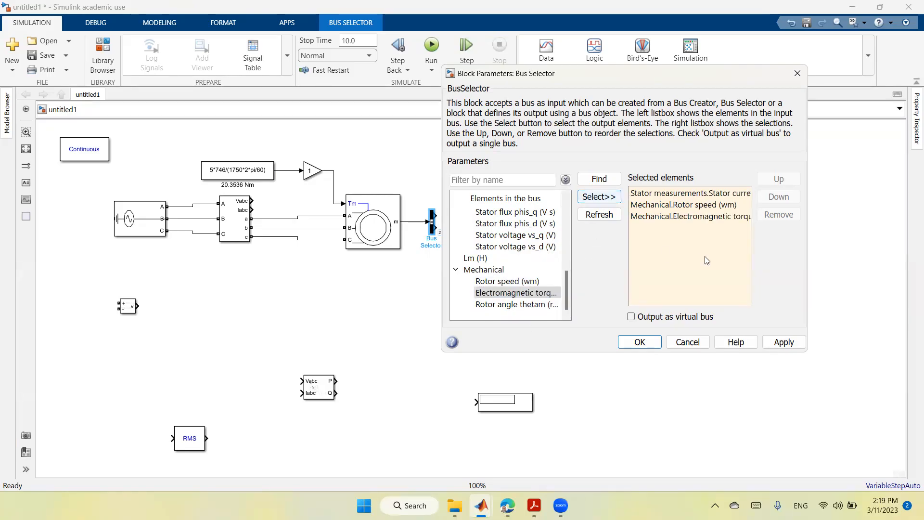
click(780, 343)
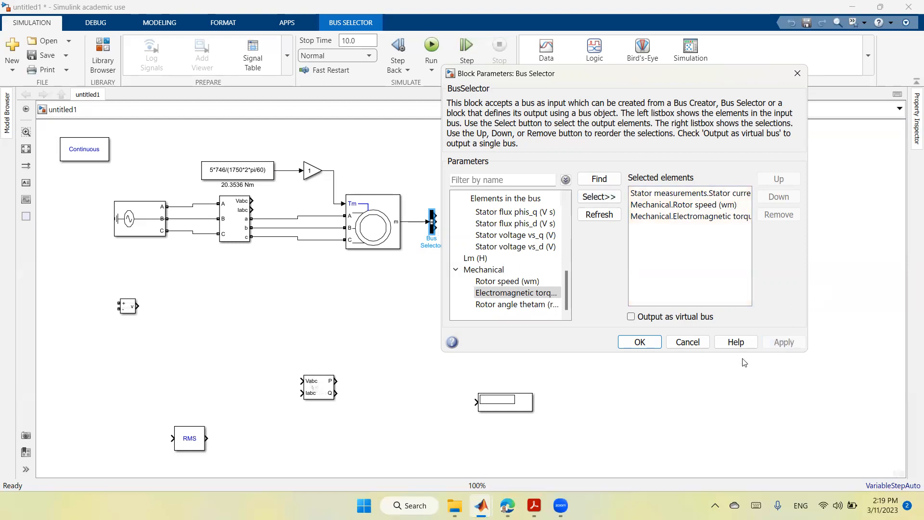
click(644, 345)
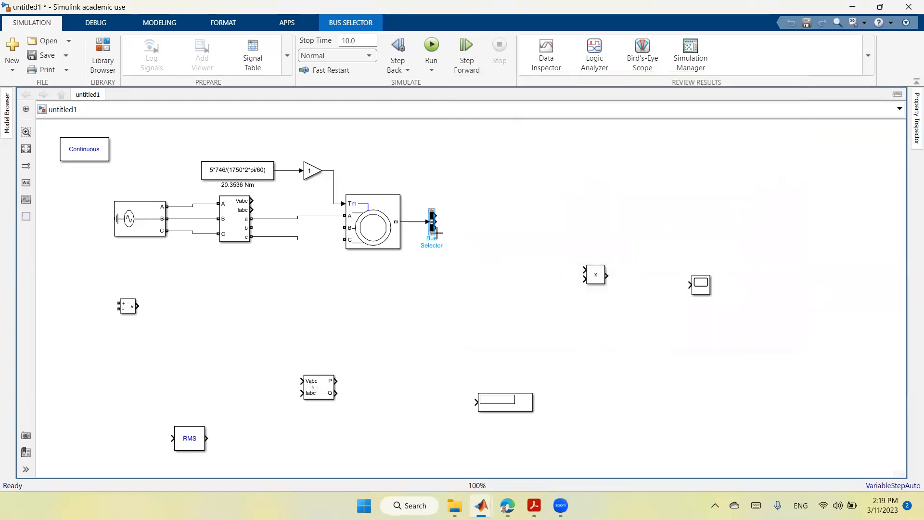
mouse_move(437, 236)
mouse_down()
mouse_move(438, 289)
mouse_move(439, 240)
mouse_up()
click(467, 299)
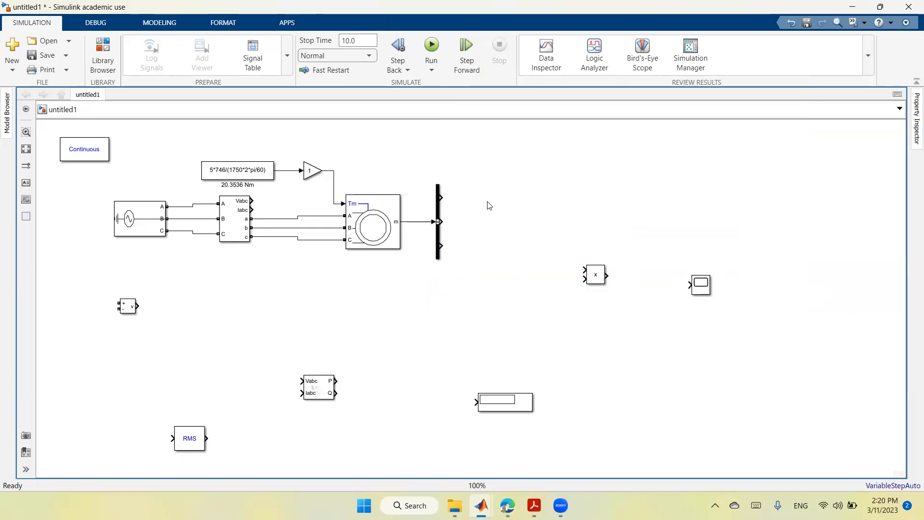
Connect the Display to the Bus Selector's stator current output and insert the RMS block on that line, keeping its parameters.
drag(501, 407, 564, 204)
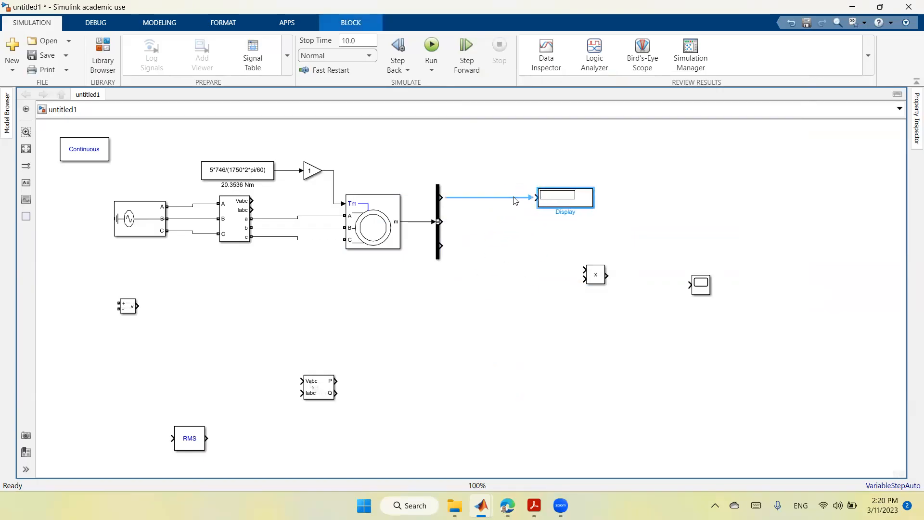
drag(590, 202, 621, 201)
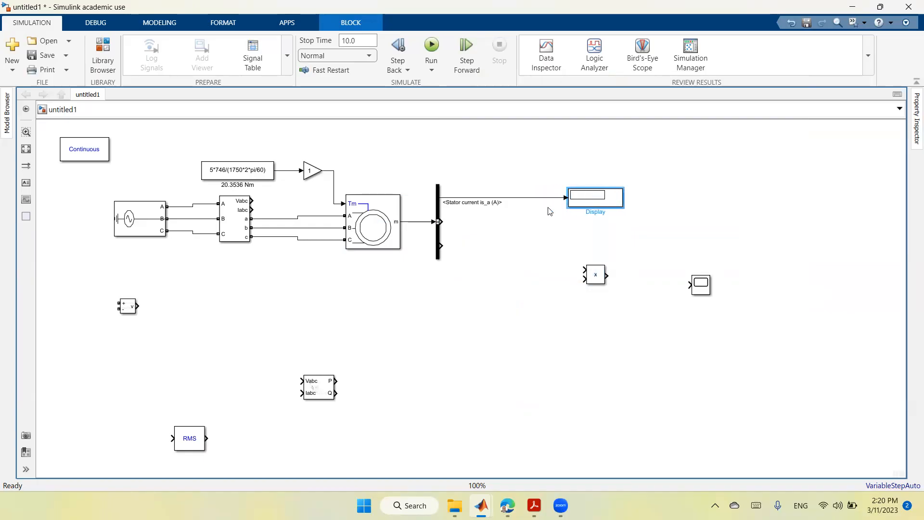
drag(189, 439, 535, 207)
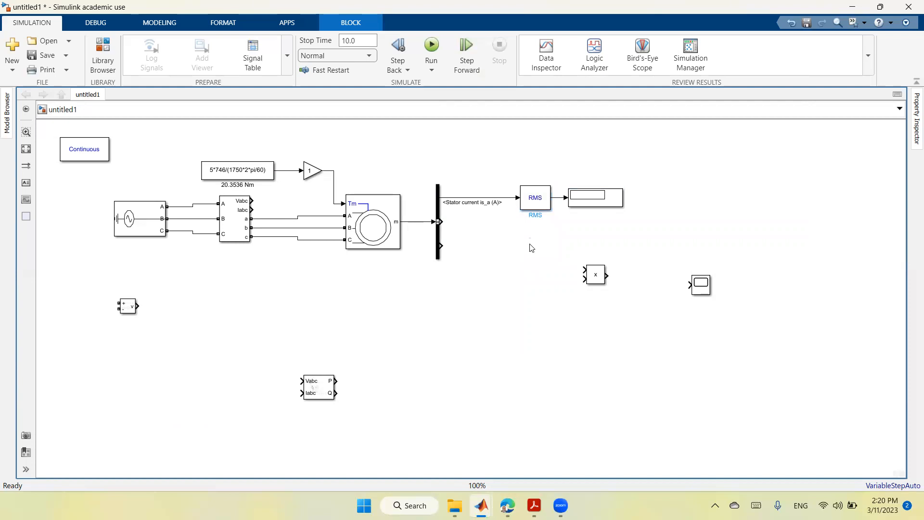
double_click(539, 207)
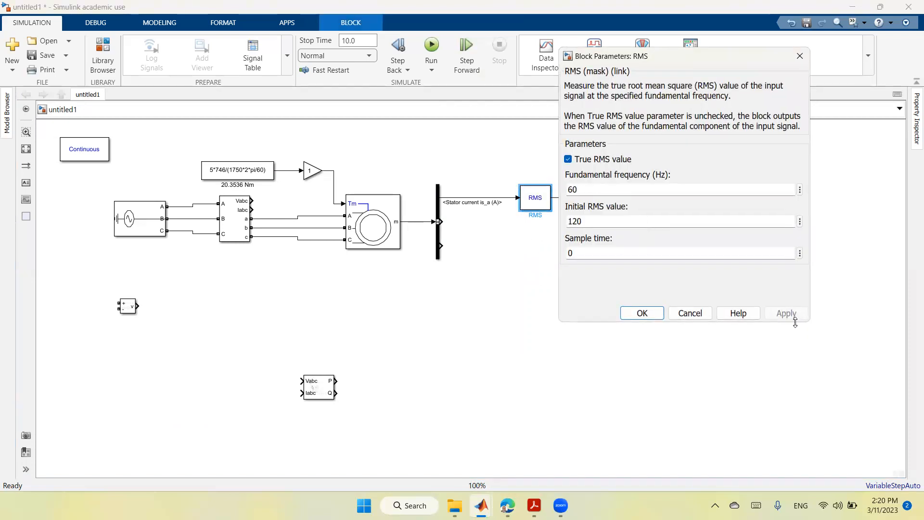
click(647, 318)
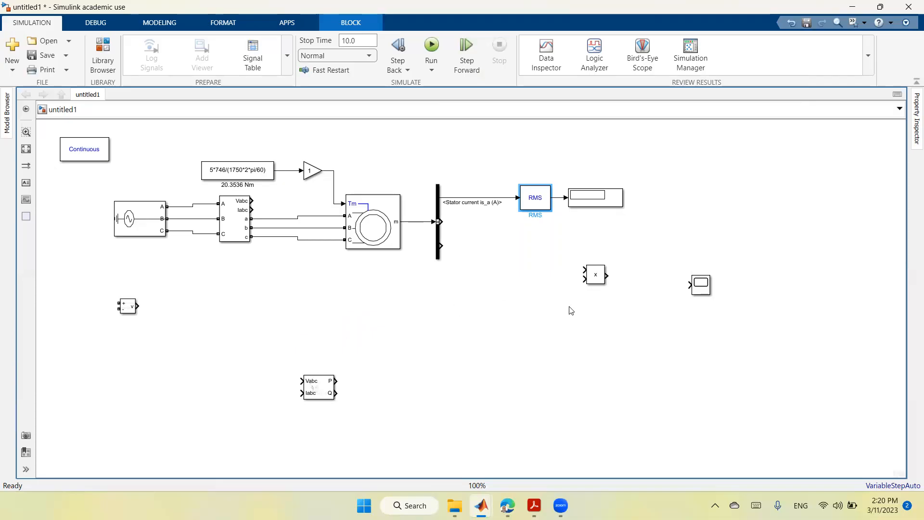
Make three copies of the Display block and connect one of them to the Bus Selector's rotor speed output.
right_click(619, 201)
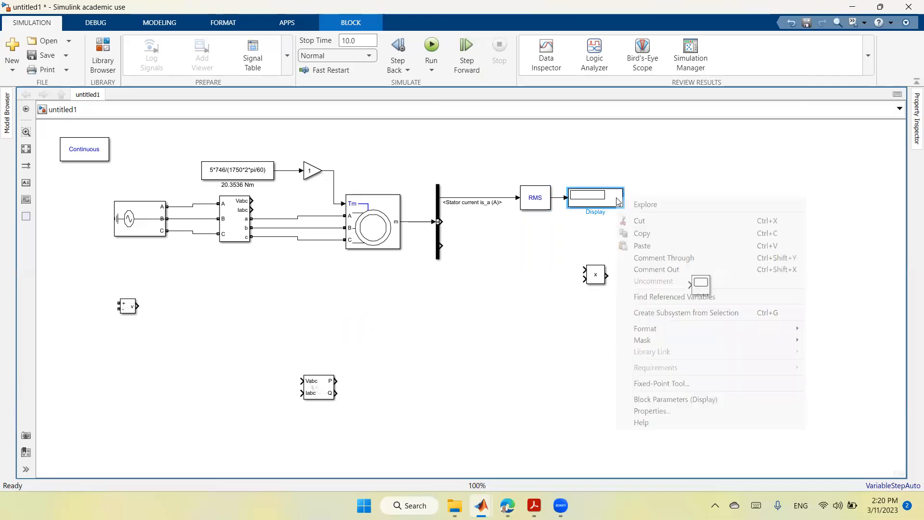
click(640, 233)
key(ctrl+v)
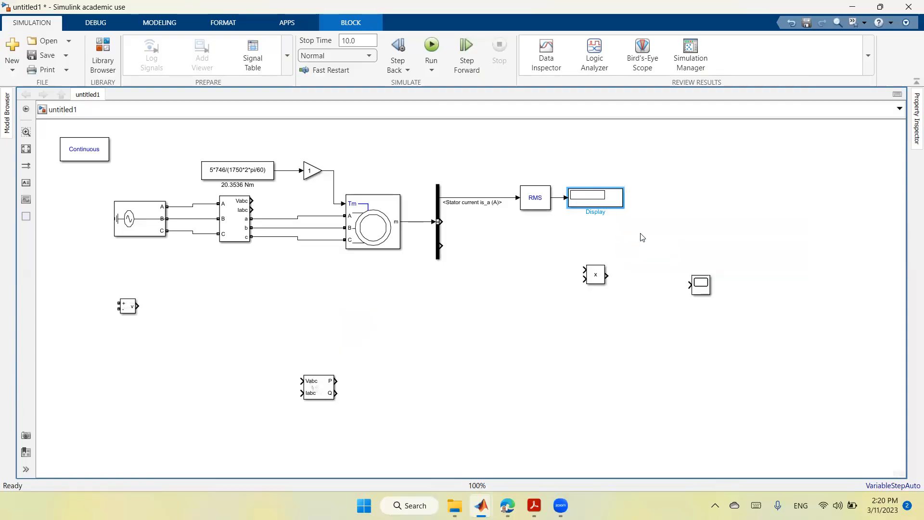
right_click(637, 361)
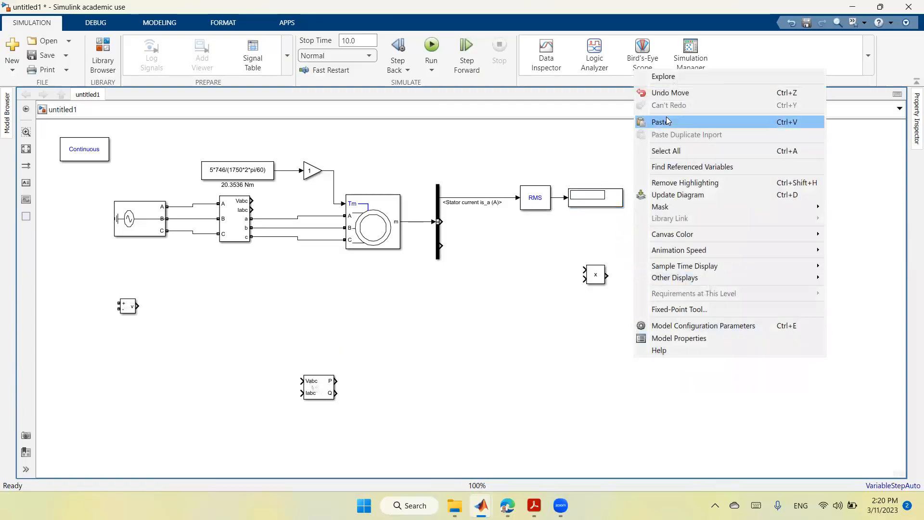
click(648, 122)
right_click(578, 437)
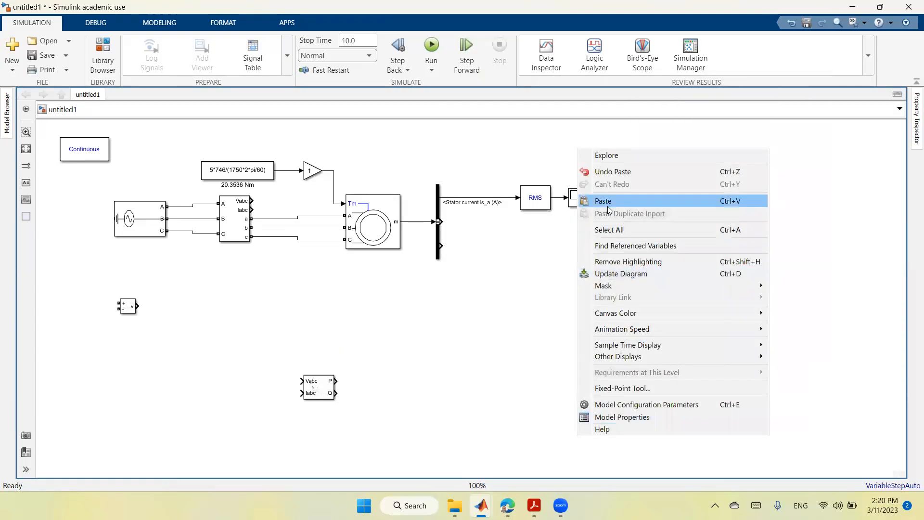
click(608, 206)
right_click(533, 388)
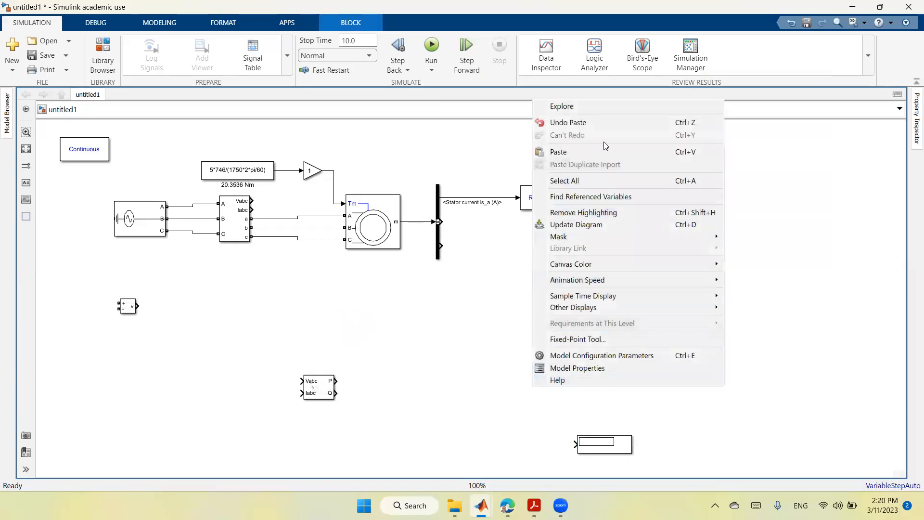
click(602, 152)
drag(564, 397, 595, 234)
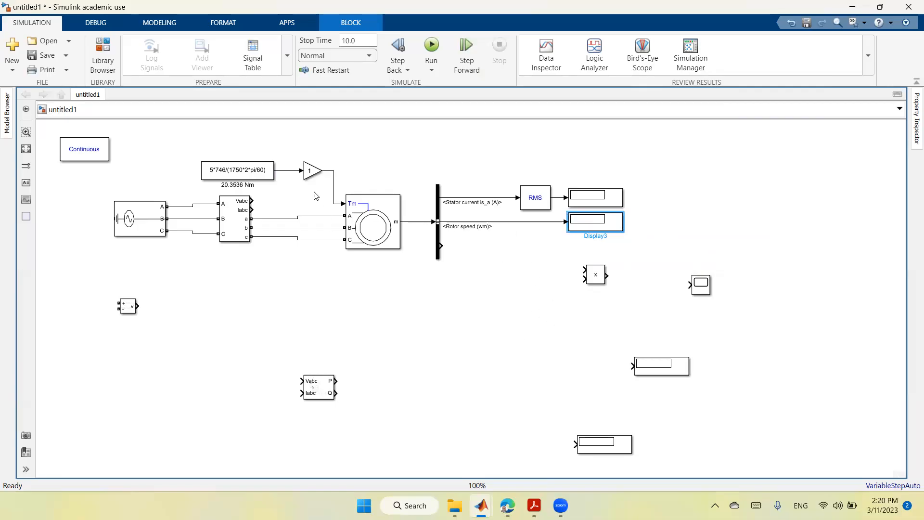
Copy the load torque's Gain block and insert the copy on the rotor speed line ahead of its Display.
click(309, 176)
right_click(309, 176)
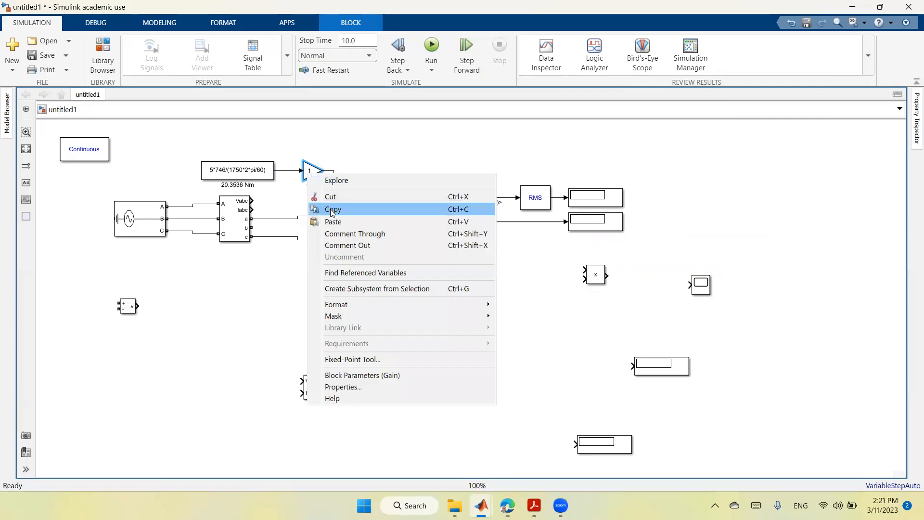
click(330, 209)
click(520, 377)
right_click(520, 377)
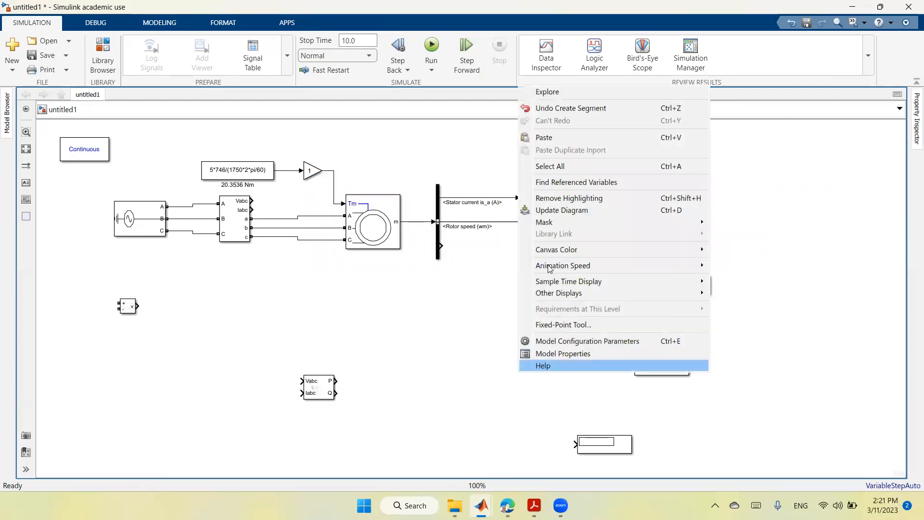
click(553, 139)
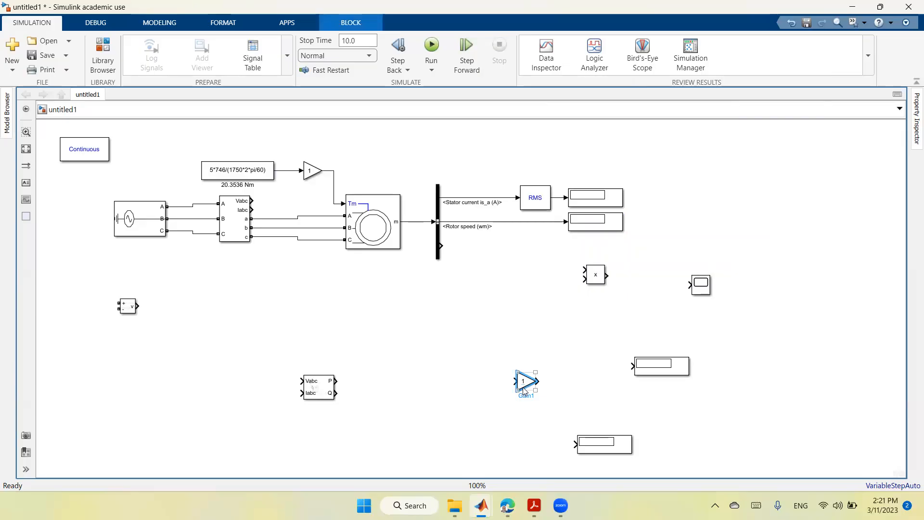
drag(524, 383, 518, 231)
click(519, 228)
Set the gain of the Gain block on the rotor speed line to 60/(2*pi).
double_click(520, 222)
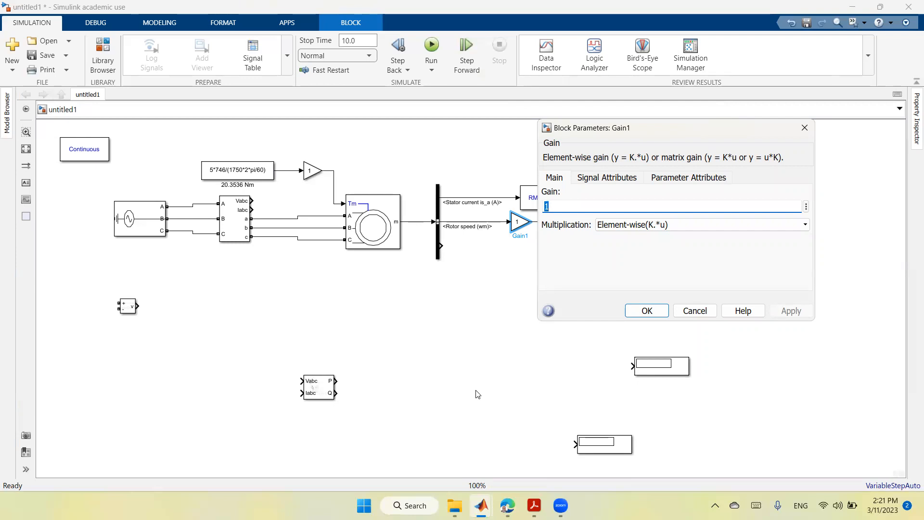
text(60/(2*)
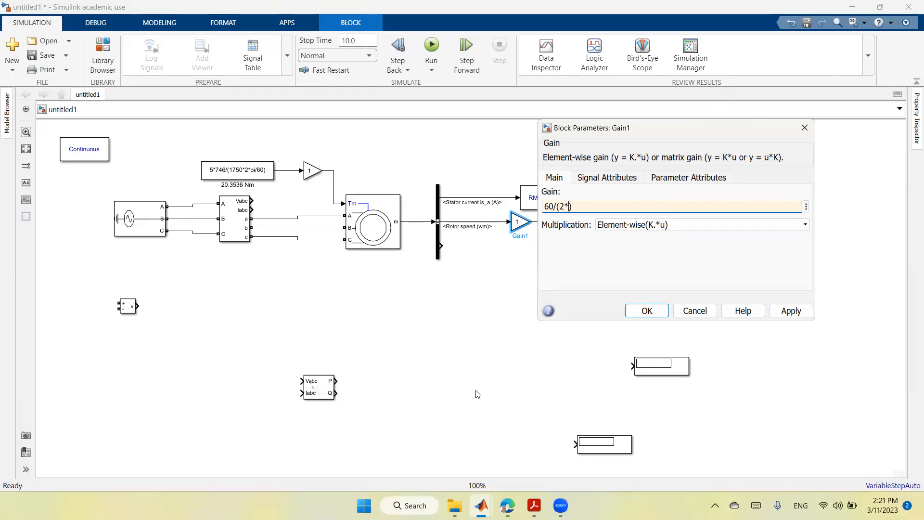
text(i)
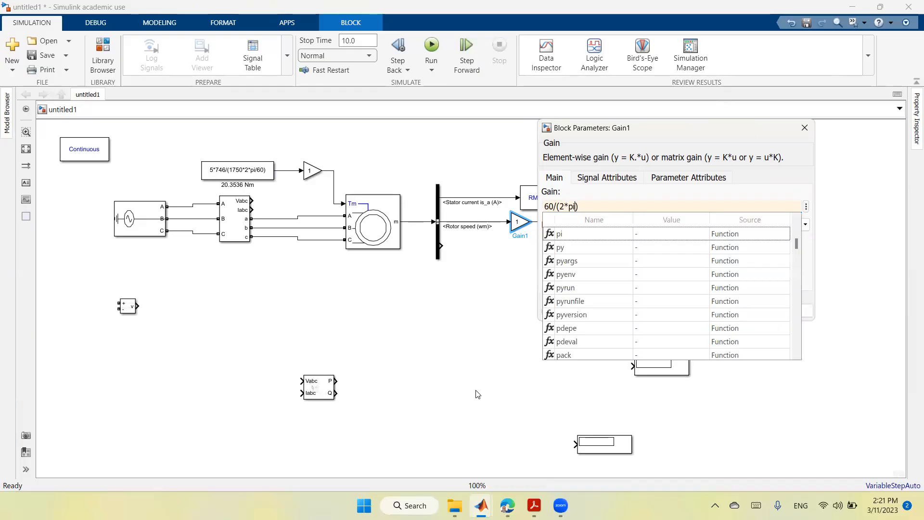
click(867, 159)
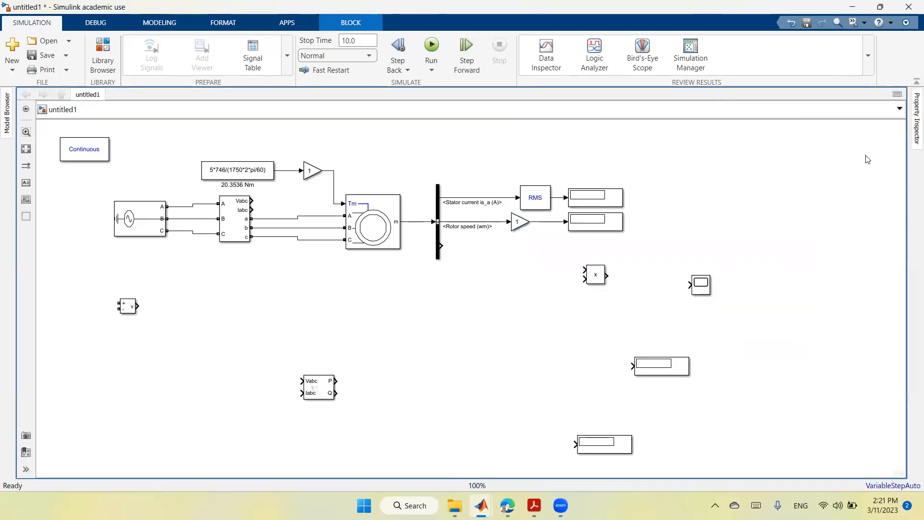
double_click(524, 222)
click(790, 313)
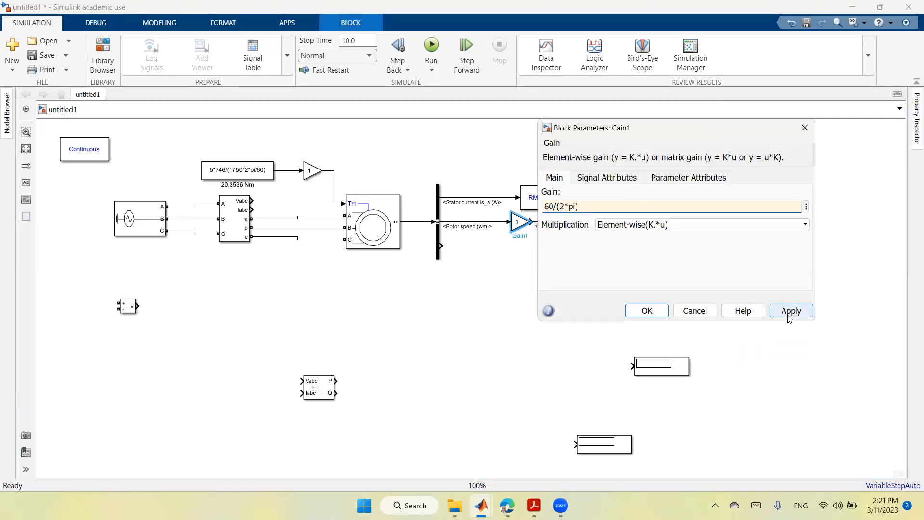
click(647, 311)
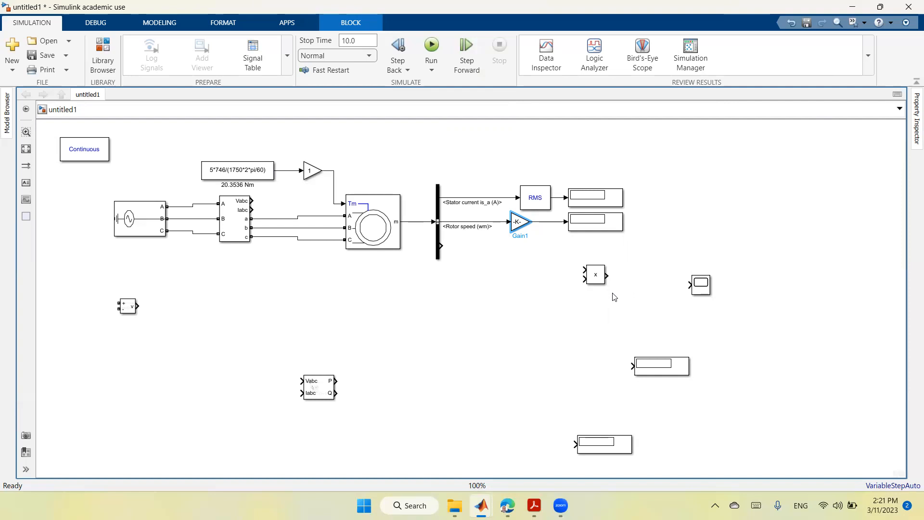
Place the Product block above the Bus Selector and feed its inputs from the load torque line and the rotor speed line.
mouse_move(586, 277)
mouse_down()
mouse_move(709, 204)
mouse_move(569, 132)
mouse_move(458, 150)
mouse_move(463, 156)
mouse_move(344, 151)
mouse_move(333, 169)
mouse_up()
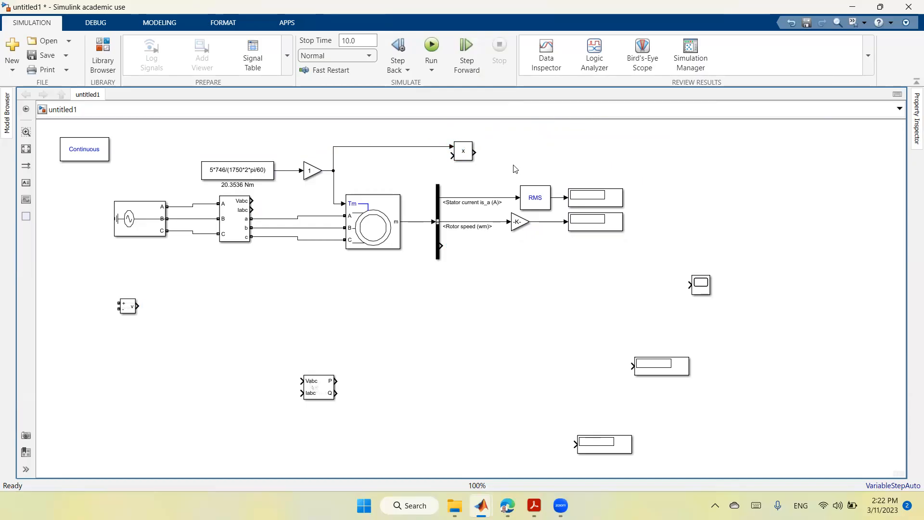
drag(451, 154, 460, 221)
drag(469, 153, 478, 150)
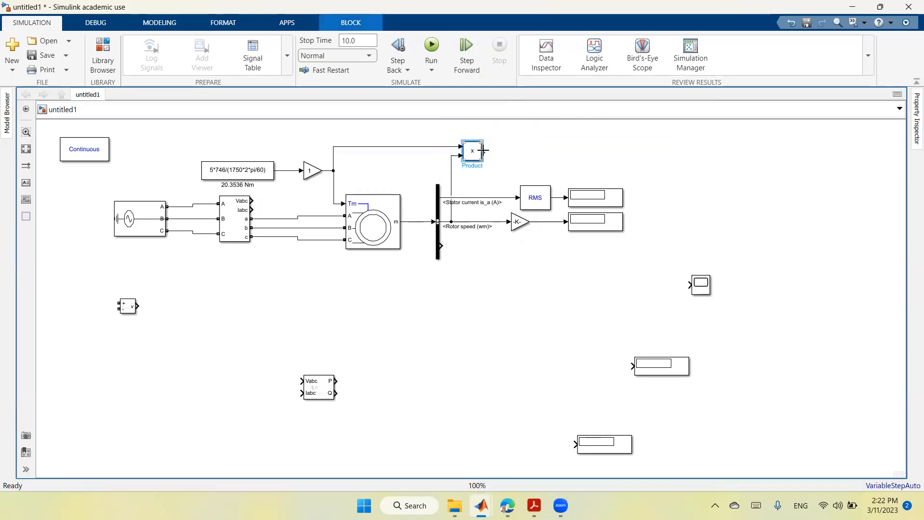
click(523, 142)
Connect an unused Display to the Product block's output and rename it "Pout, W".
drag(679, 372, 609, 156)
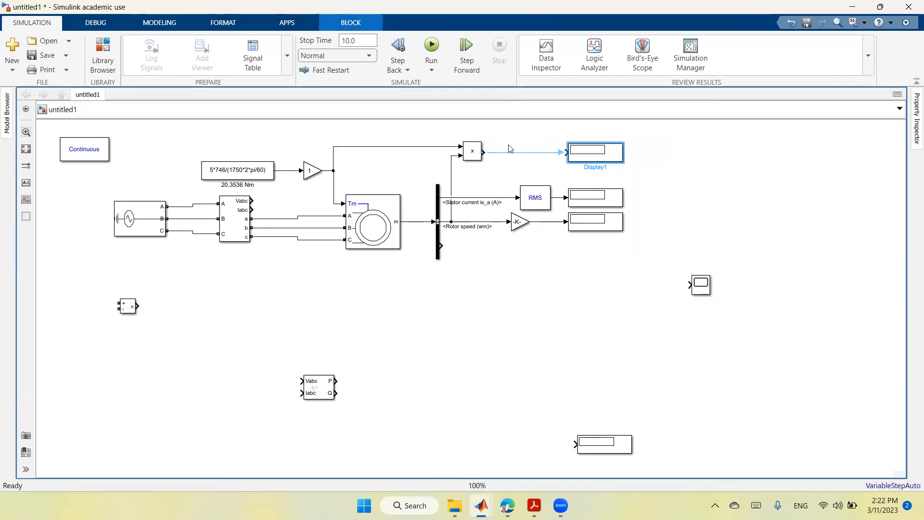
click(516, 152)
double_click(589, 168)
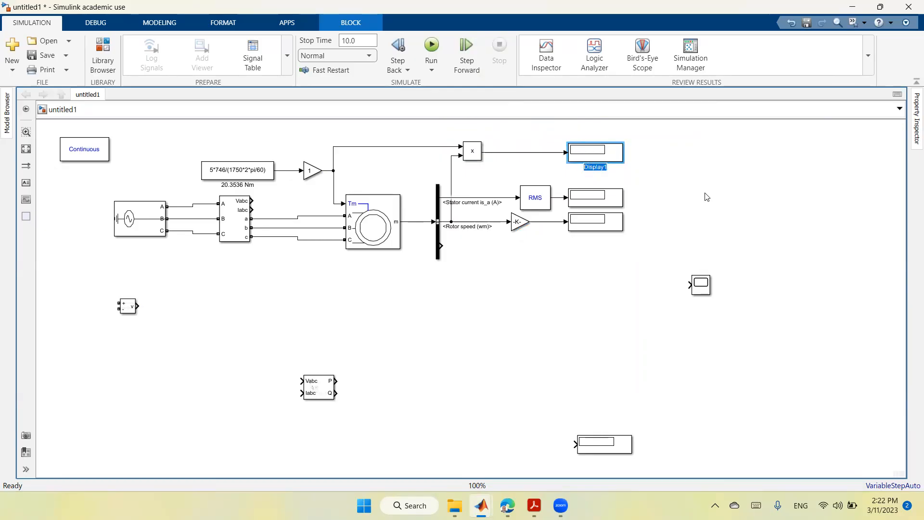
text(Pout)
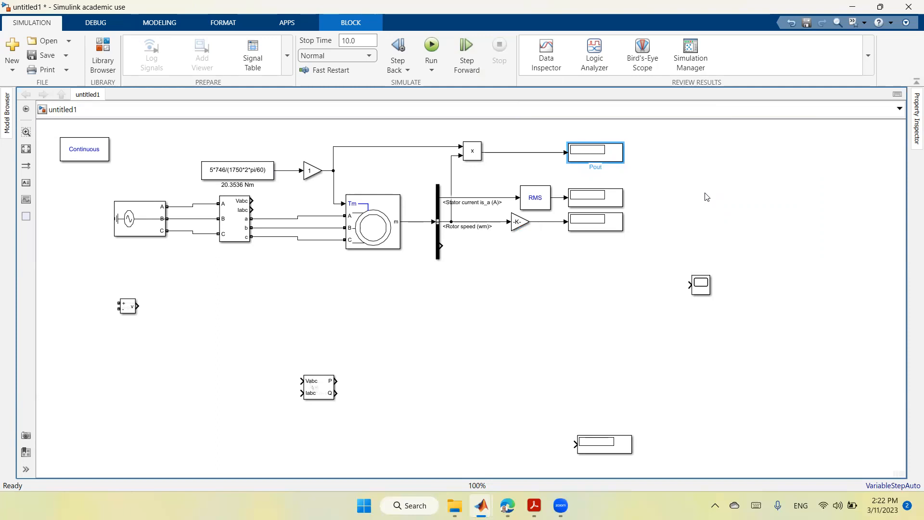
text(, W)
click(707, 197)
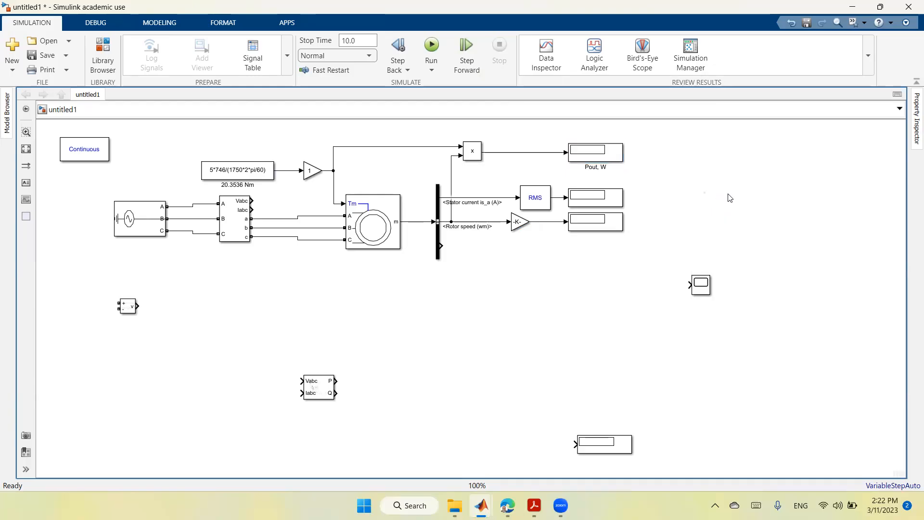
Move the three-phase instantaneous Power block below the machine and wire the measurement block's Vabc and Iabc outputs to its inputs.
drag(317, 388, 298, 304)
mouse_move(256, 197)
mouse_down()
mouse_move(280, 209)
mouse_move(287, 293)
mouse_up()
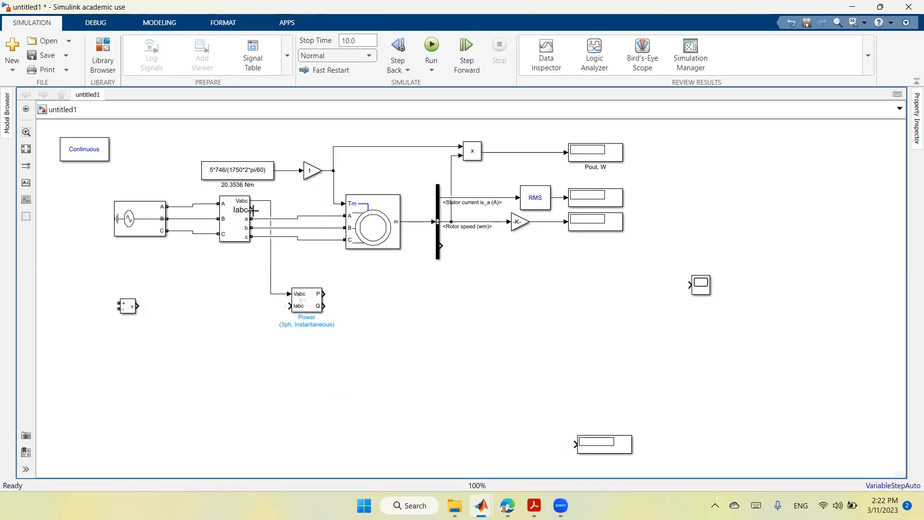
mouse_move(253, 211)
mouse_down()
mouse_move(275, 307)
mouse_move(286, 307)
mouse_up()
Connect the remaining Display to the Power block's P output and a copy of it to Q, spacing the two displays apart.
drag(614, 448, 411, 295)
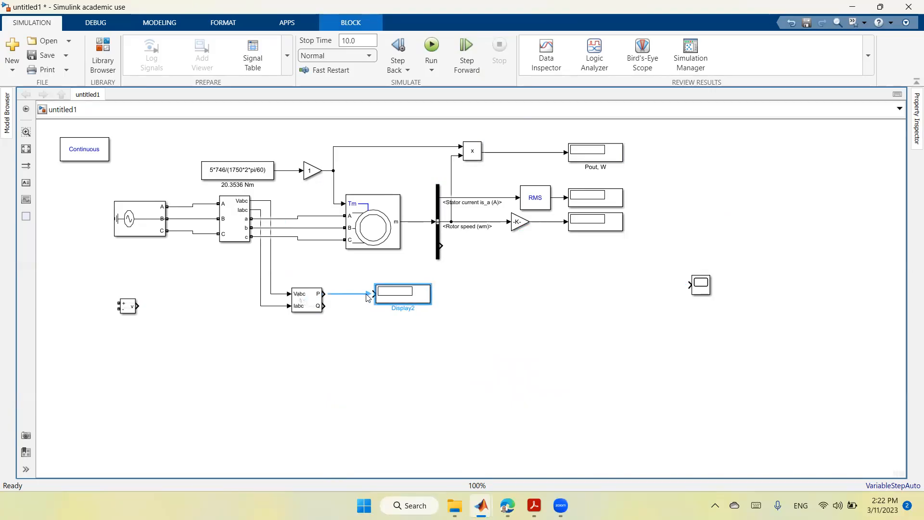
click(366, 295)
right_click(402, 293)
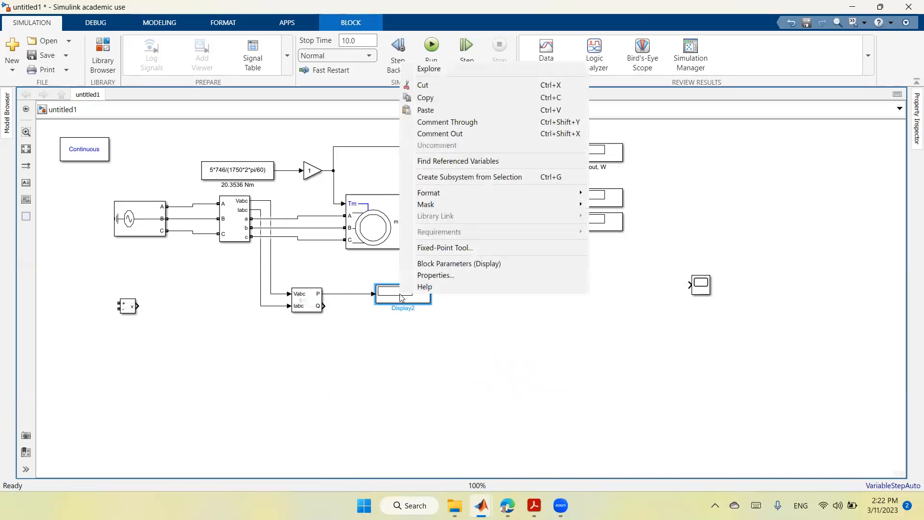
click(447, 100)
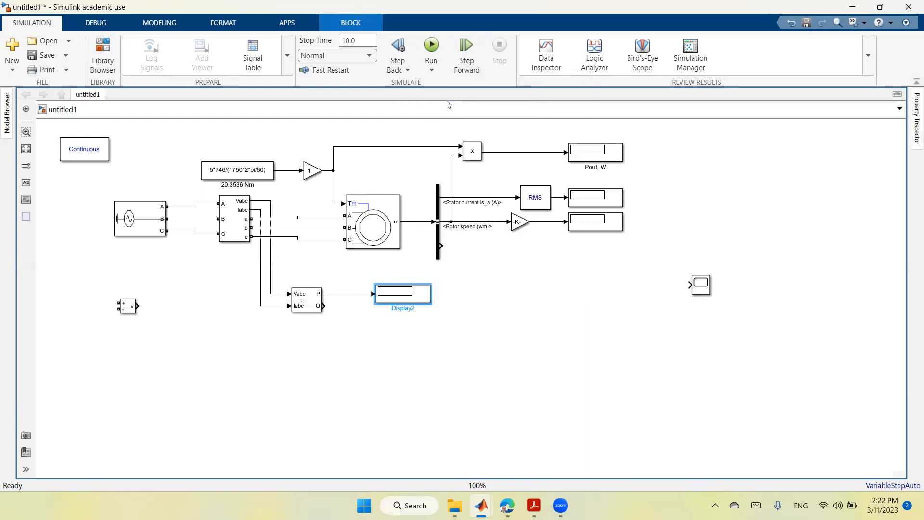
right_click(383, 372)
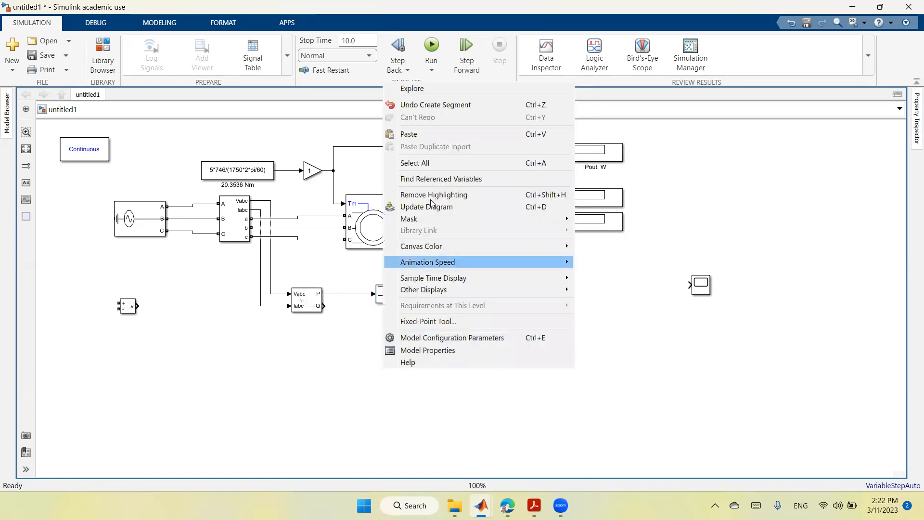
click(430, 135)
drag(395, 384, 391, 328)
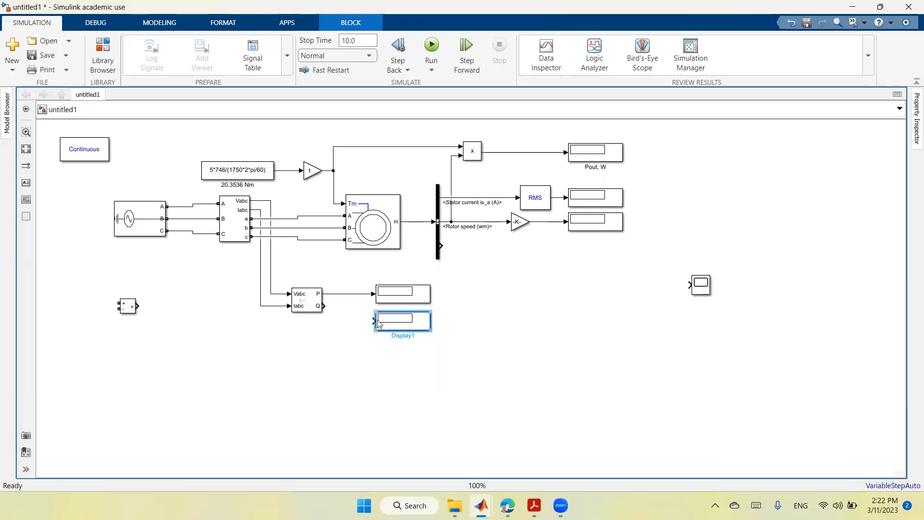
drag(372, 319, 324, 306)
click(392, 301)
drag(392, 301, 392, 289)
click(370, 359)
Rename the Display on the Power block's P output as "Pin, W".
double_click(396, 294)
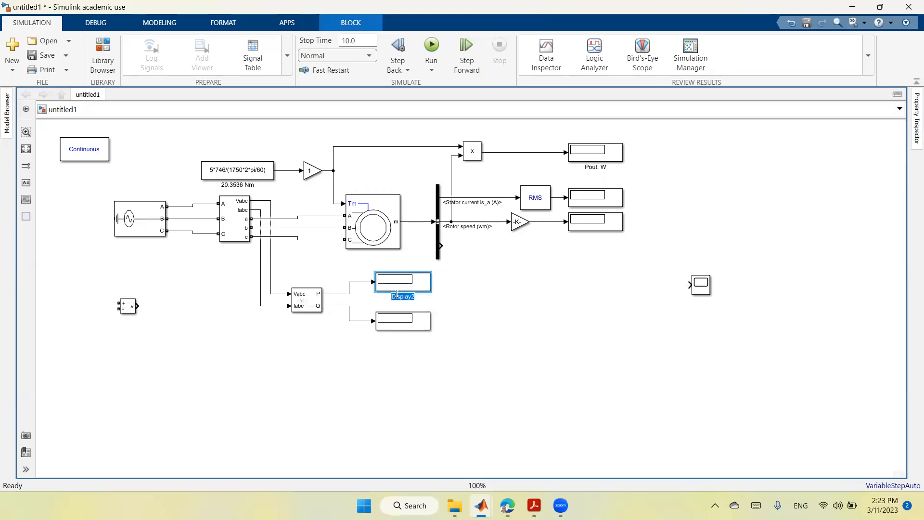
text(Pin, W)
click(415, 383)
Rename the Display on the Power block's Q output as "Qin, VAR".
click(412, 330)
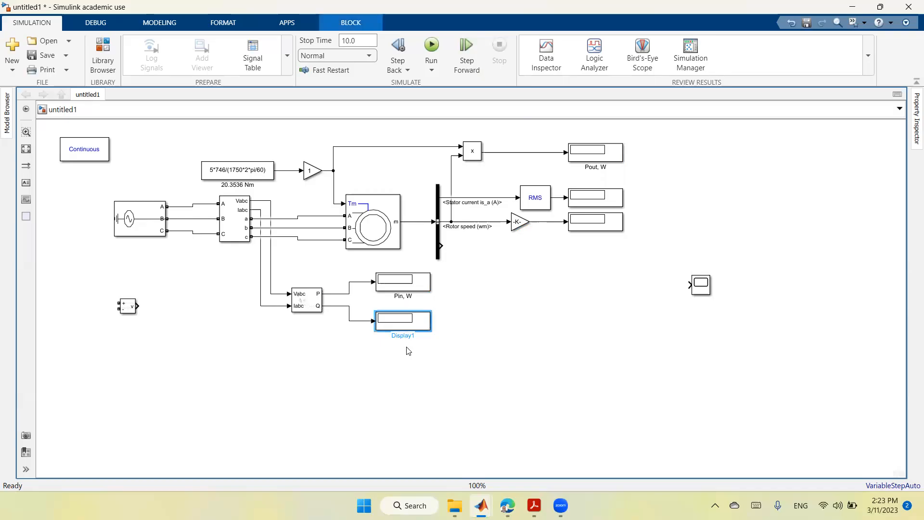
double_click(401, 331)
key(Escape)
double_click(404, 337)
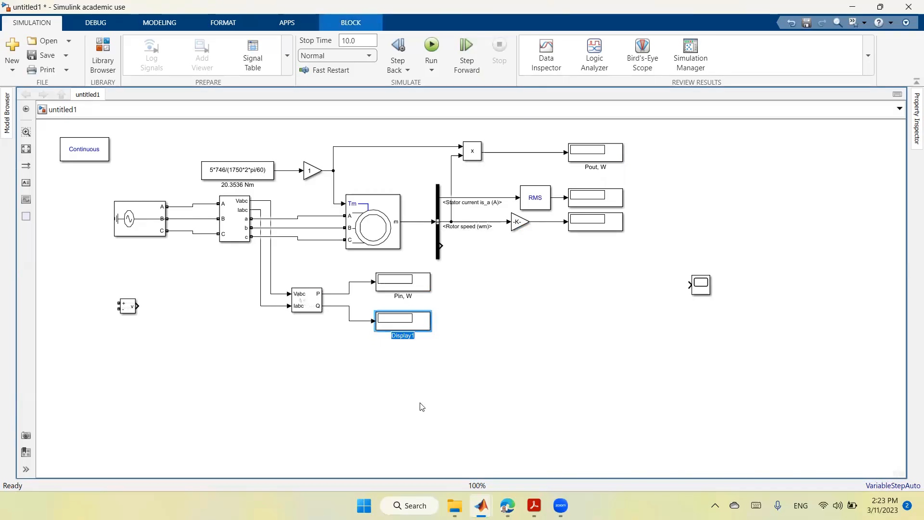
text(Qin,)
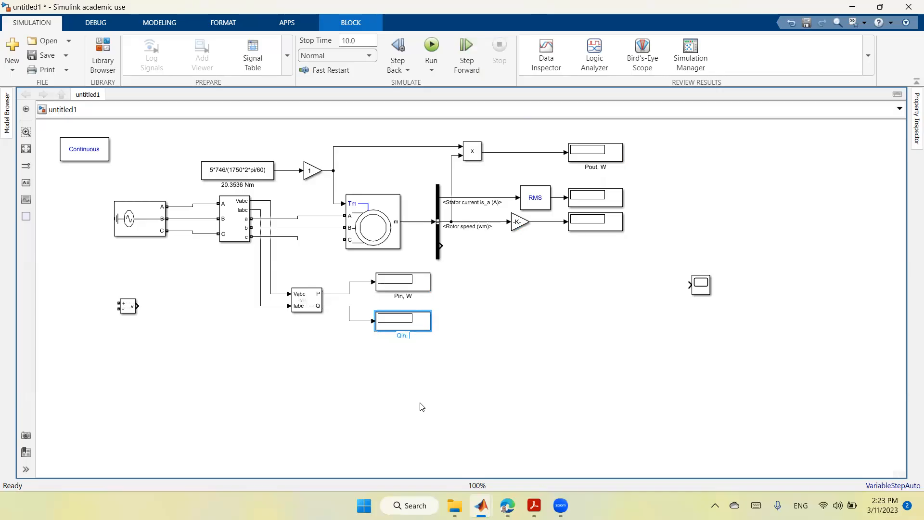
text(VAR)
click(421, 406)
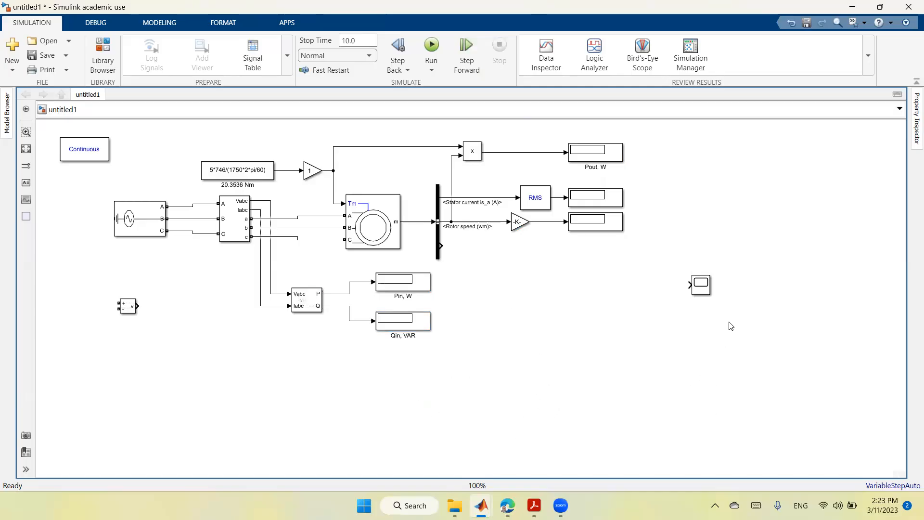
Move the Scope below the three-phase Power block and set its number of input ports to 2.
drag(705, 296, 308, 368)
right_click(308, 367)
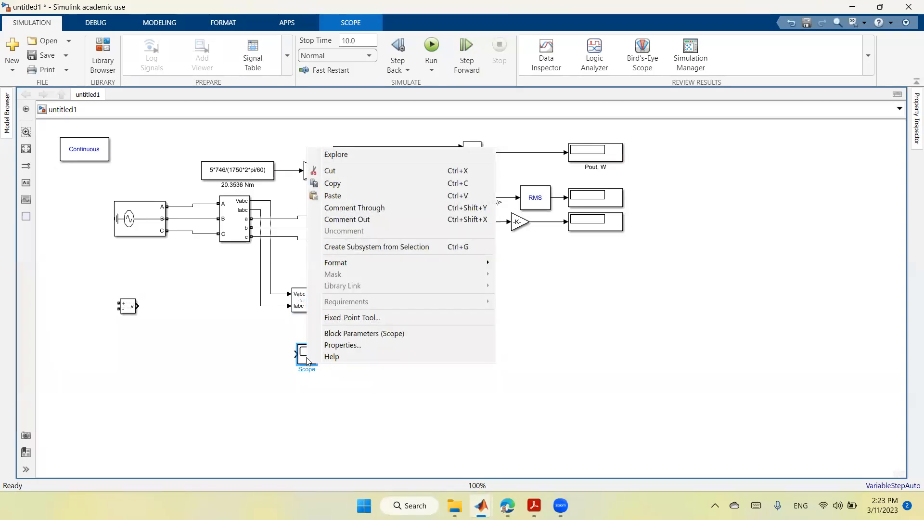
click(304, 359)
double_click(305, 359)
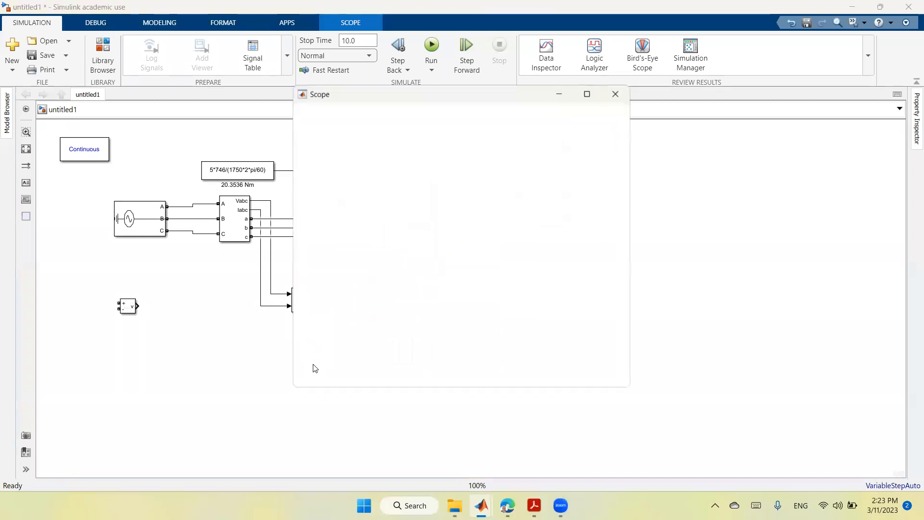
click(303, 111)
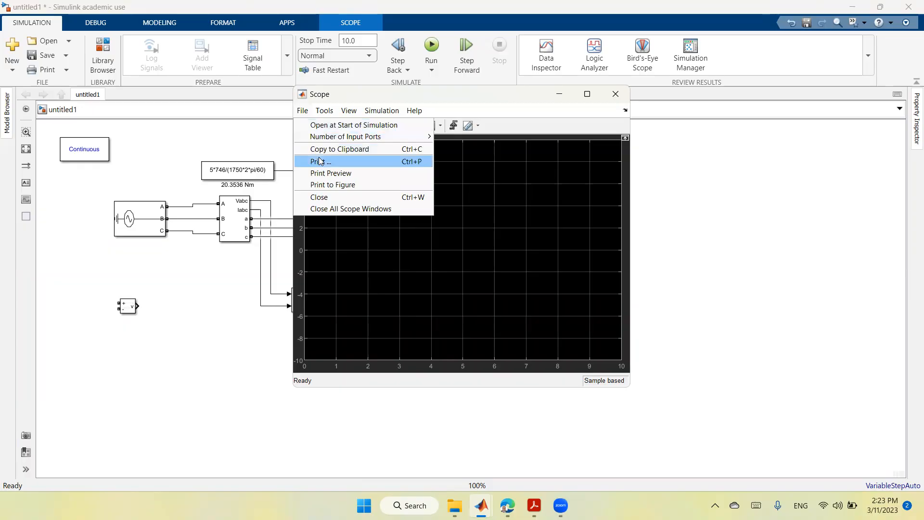
mouse_move(324, 144)
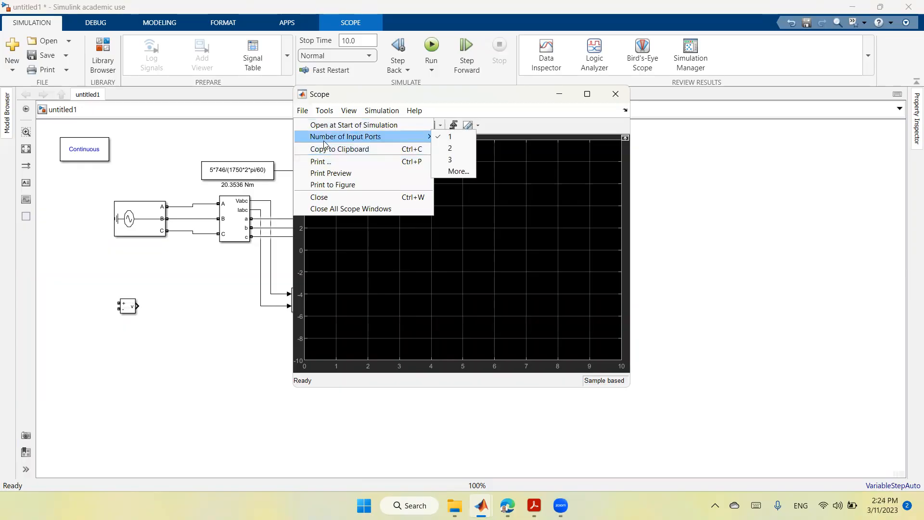
click(455, 146)
click(369, 430)
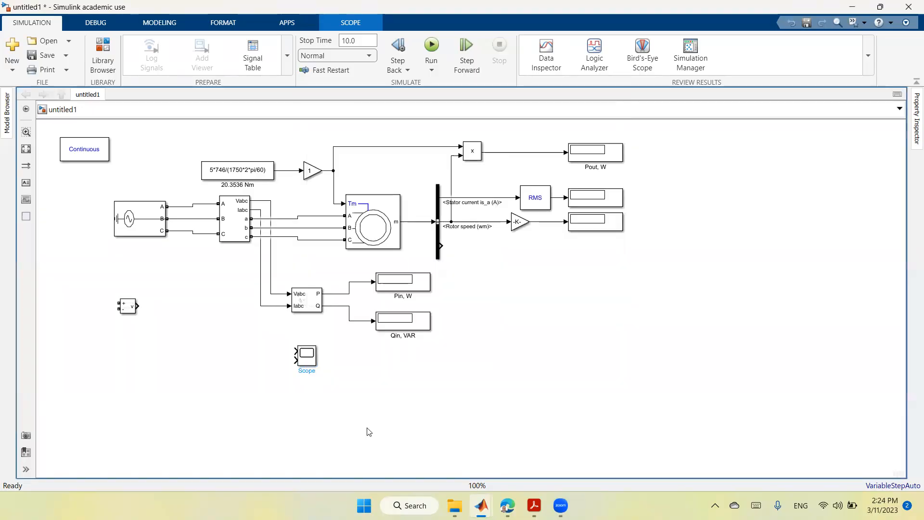
Branch the Iabc signal to the Scope's first input and set the Scope's number of input ports to 1.
drag(296, 351, 278, 315)
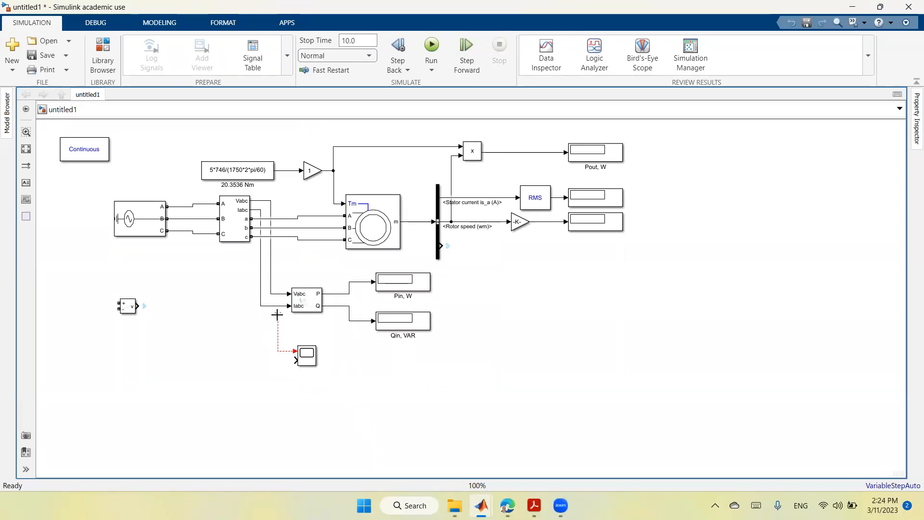
drag(278, 315, 261, 307)
click(314, 363)
double_click(311, 358)
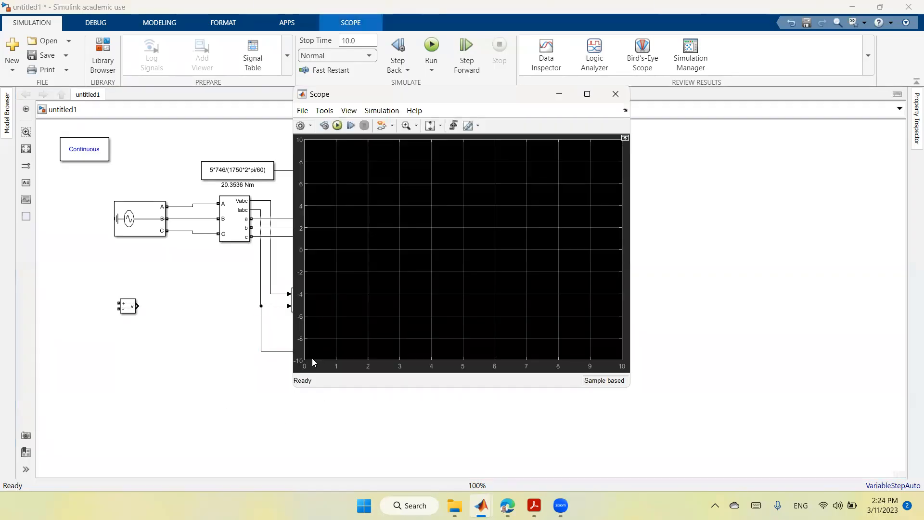
click(303, 111)
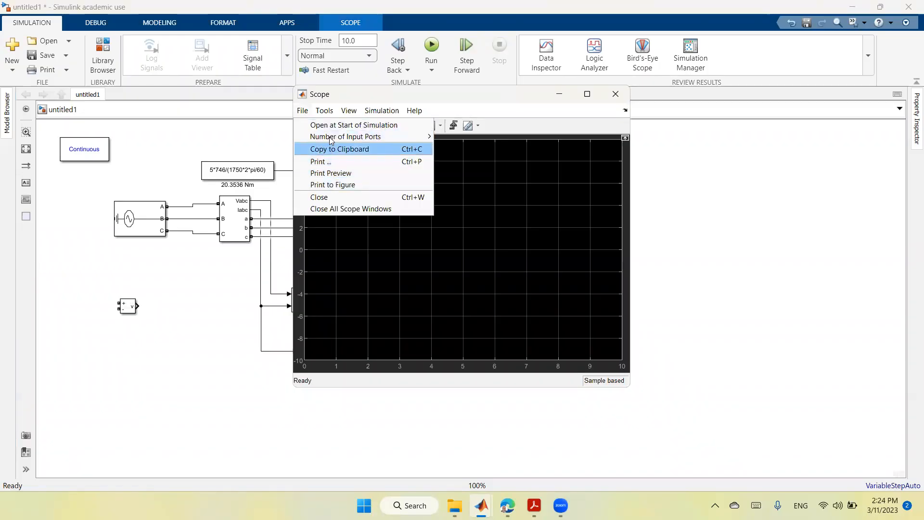
mouse_move(331, 139)
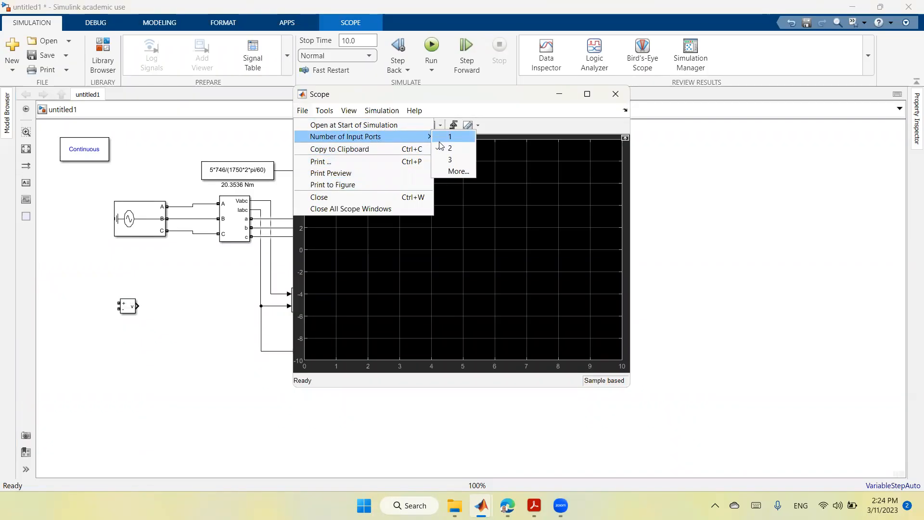
click(450, 137)
click(380, 430)
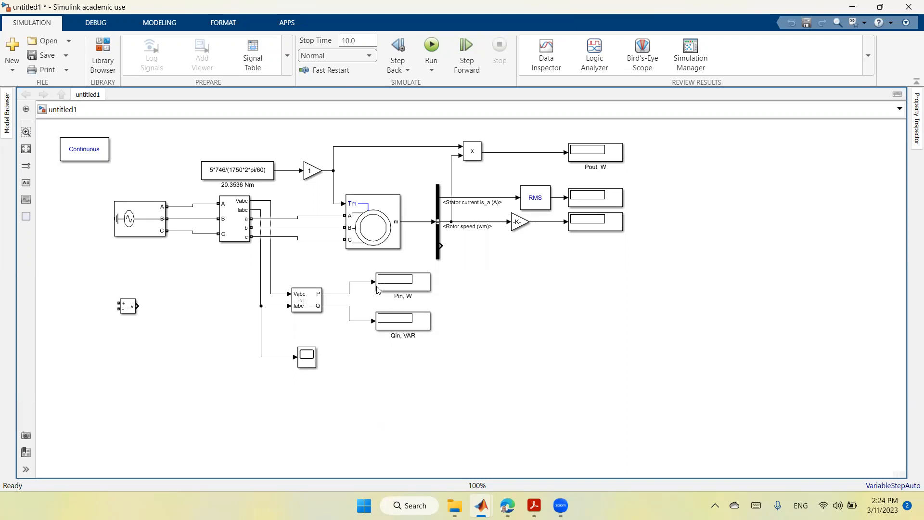
Move the Voltage Measurement block beneath the machine and wire its + and - terminals to the machine's A and B phase lines.
click(125, 313)
mouse_move(125, 313)
mouse_down()
mouse_move(174, 309)
mouse_move(233, 260)
mouse_move(346, 269)
mouse_move(318, 255)
mouse_move(328, 214)
mouse_up()
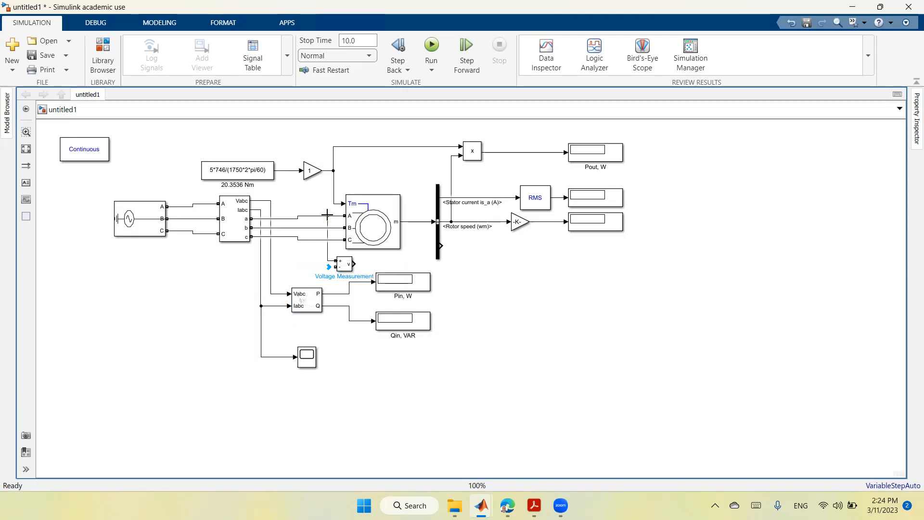
mouse_move(338, 269)
mouse_down()
mouse_move(311, 243)
mouse_move(314, 227)
mouse_up()
Copy the stator current Display and connect the copy to the Voltage Measurement output, aligned below the other displays.
click(611, 198)
right_click(611, 198)
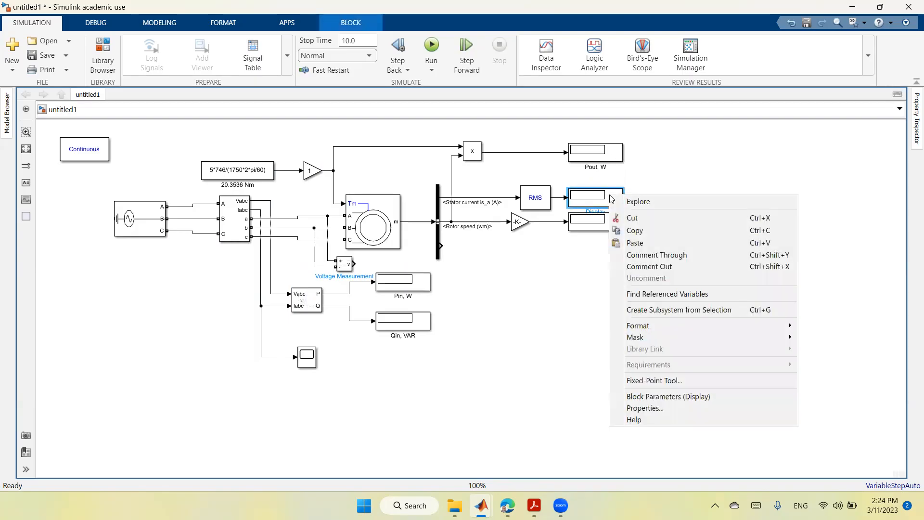
click(629, 231)
right_click(579, 281)
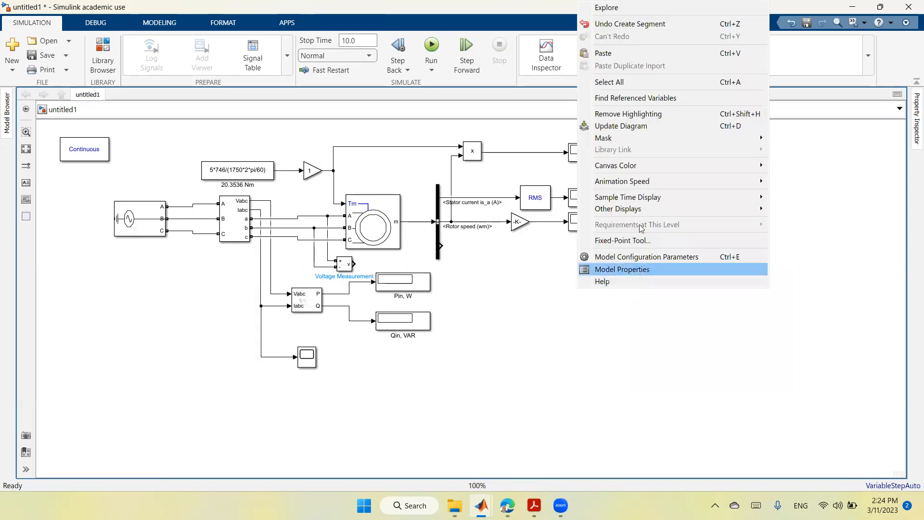
click(631, 54)
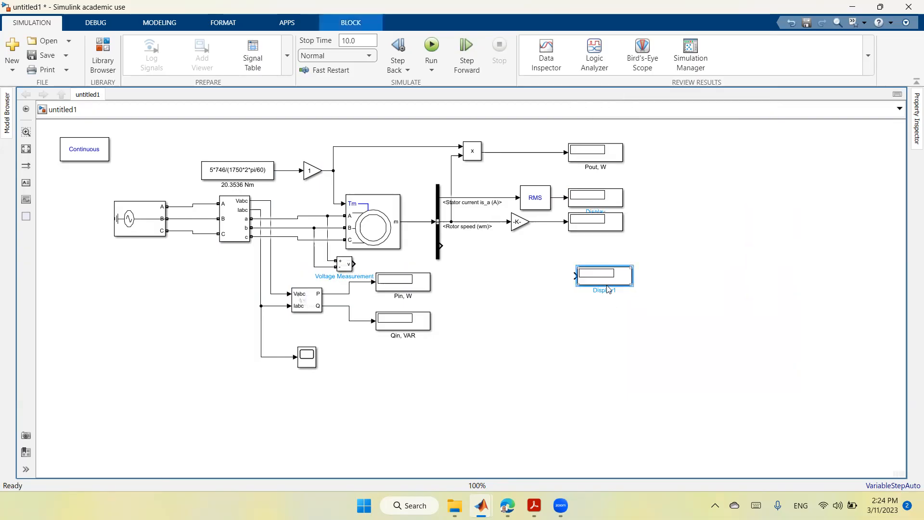
mouse_move(605, 282)
mouse_down()
mouse_move(580, 267)
mouse_move(472, 280)
mouse_move(410, 273)
mouse_move(525, 270)
mouse_move(403, 269)
mouse_move(606, 264)
mouse_up()
click(591, 374)
click(602, 270)
click(569, 340)
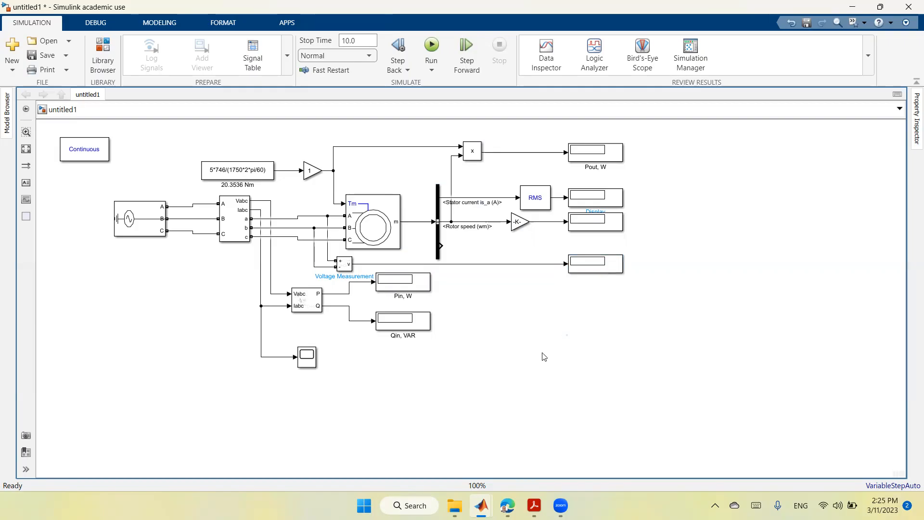
Copy the RMS block and insert the copy into the line between the Voltage Measurement block and its Display.
click(548, 204)
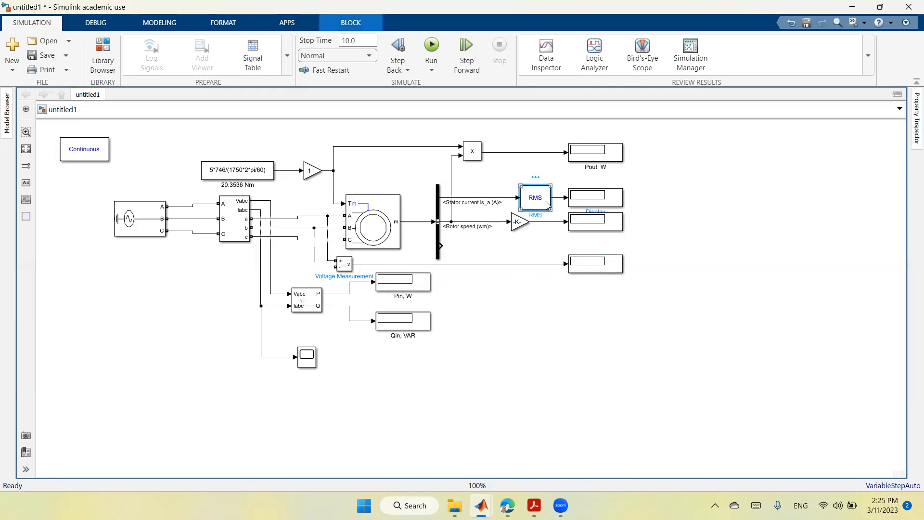
right_click(547, 205)
click(584, 260)
right_click(507, 394)
click(552, 158)
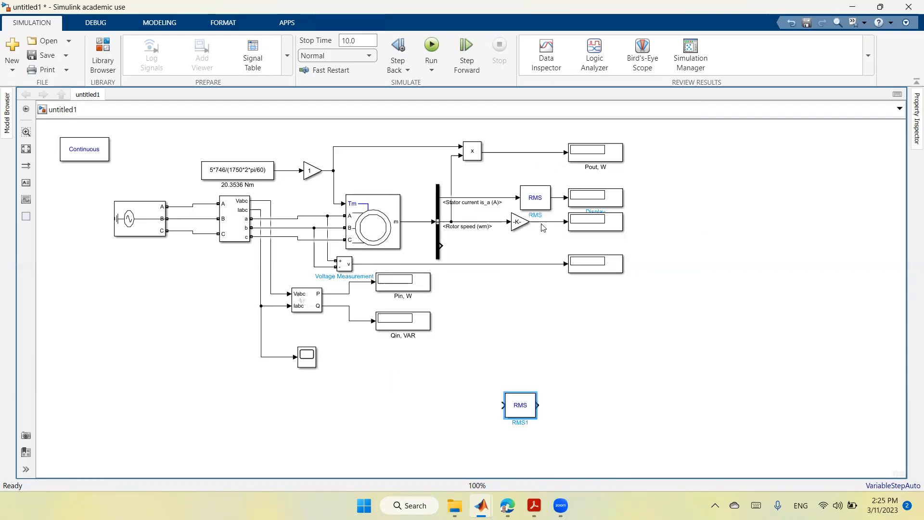
drag(528, 410, 544, 273)
click(570, 376)
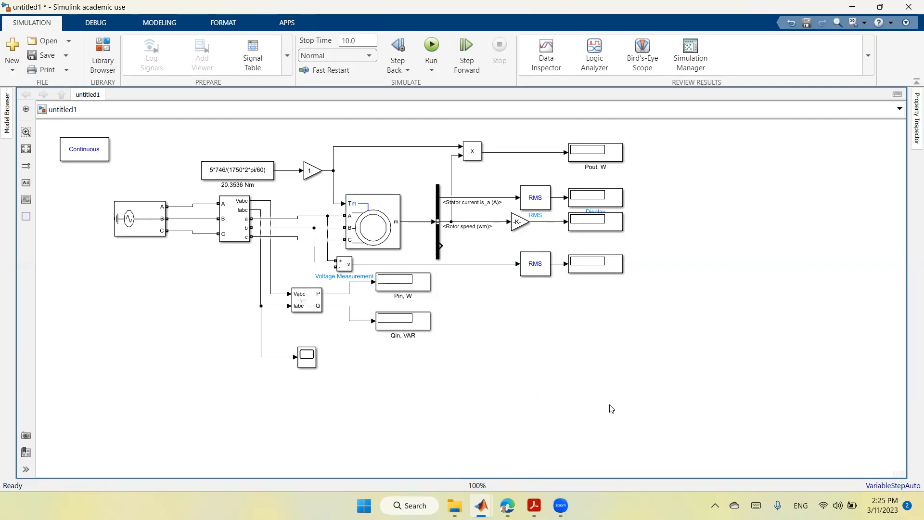
Fit the diagram to the view, set the simulation stop time to 1, and run the simulation.
click(26, 149)
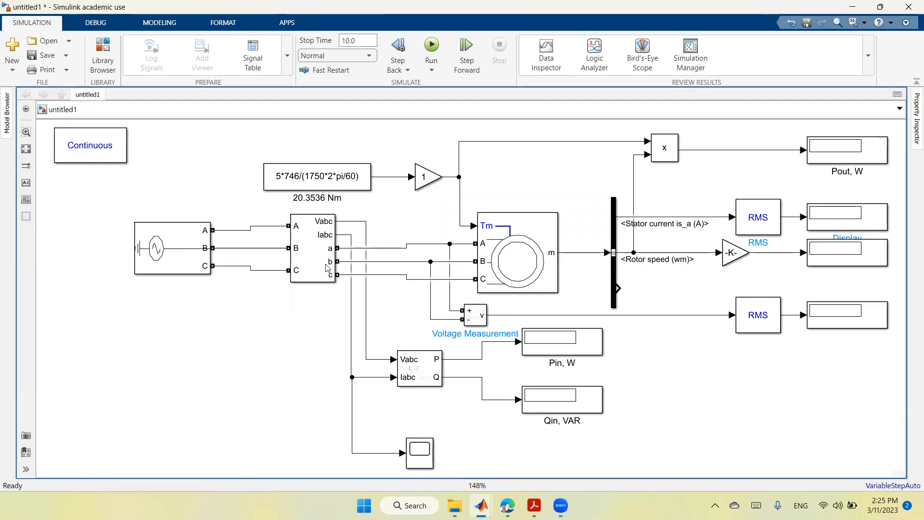
double_click(353, 41)
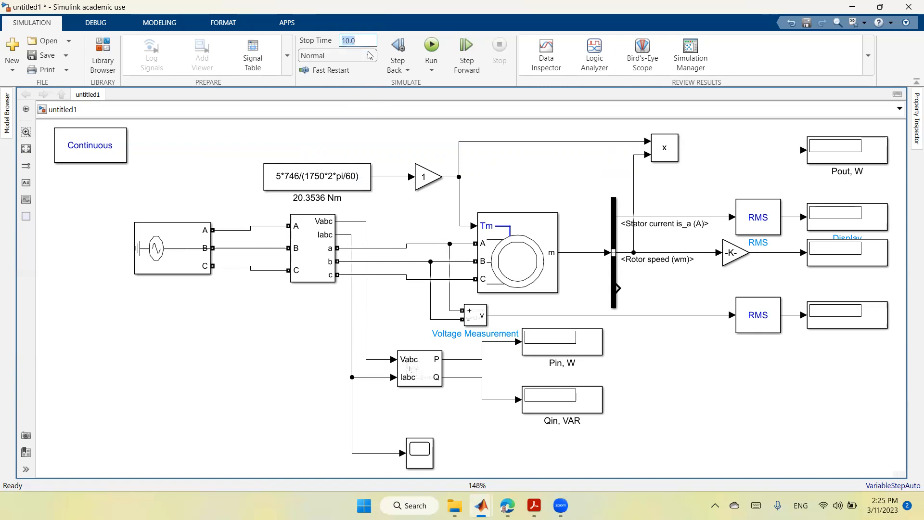
text(1)
click(431, 46)
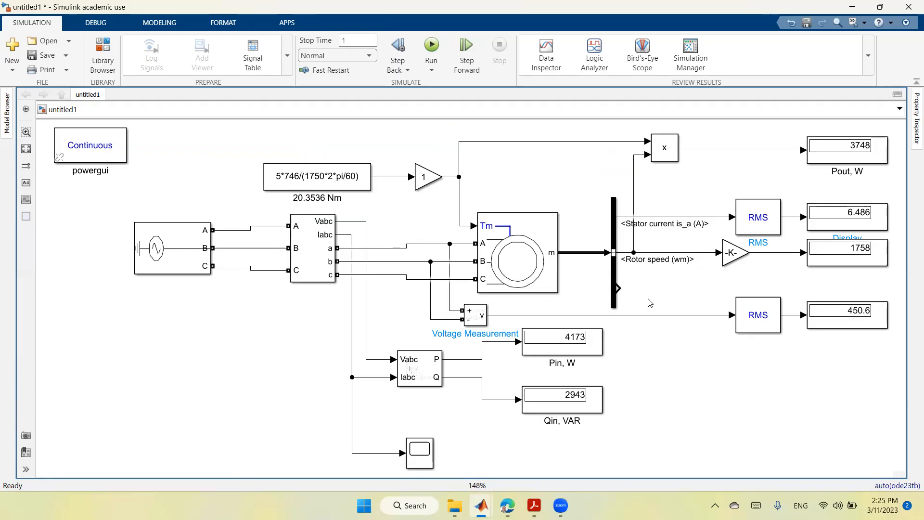
click(429, 187)
Copy the line voltage Display and connect the copy to the bus selector's unused third output, the electromagnetic torque.
right_click(827, 324)
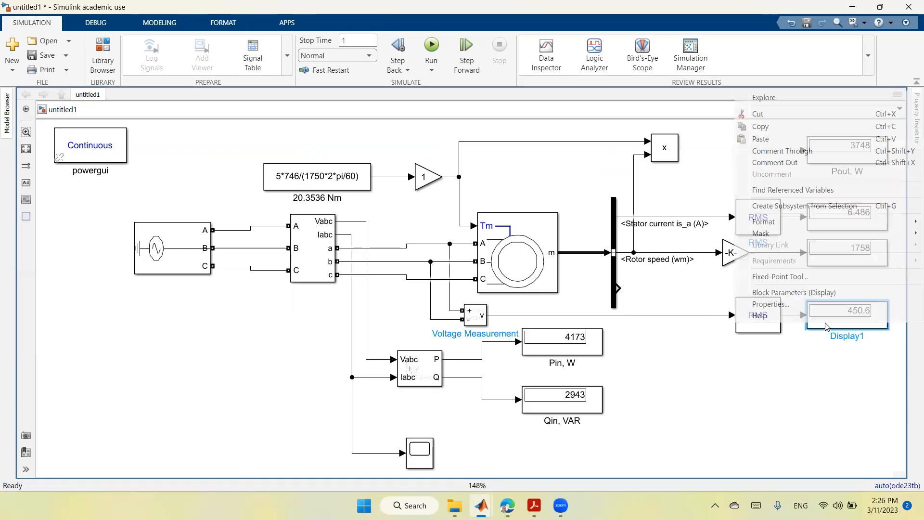
click(793, 128)
right_click(709, 403)
click(734, 166)
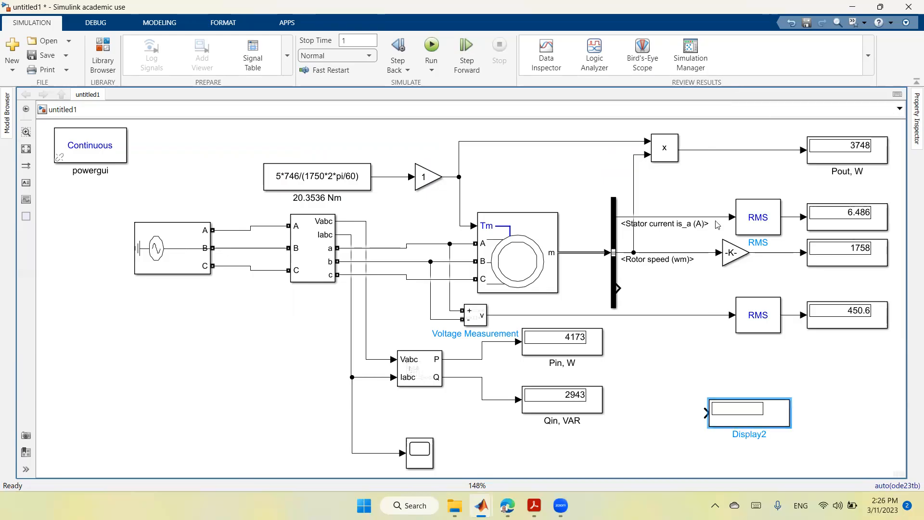
drag(758, 422, 700, 297)
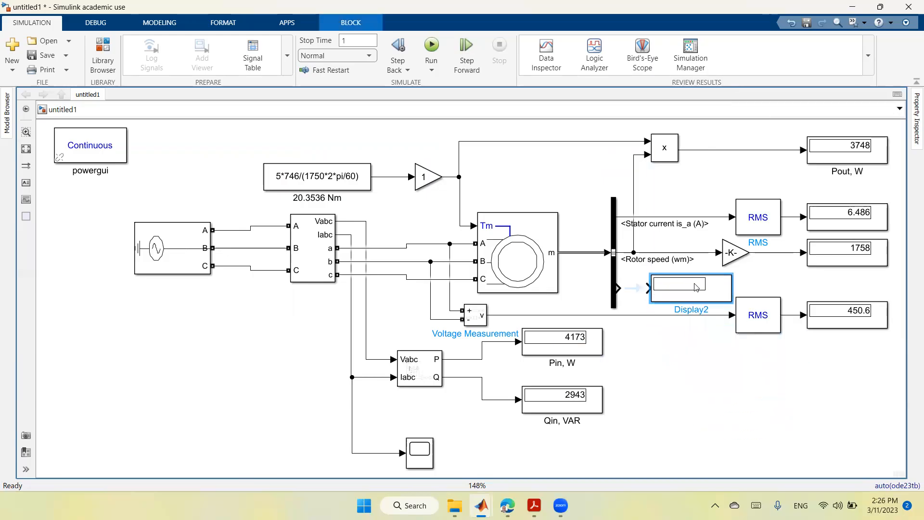
double_click(696, 289)
click(670, 383)
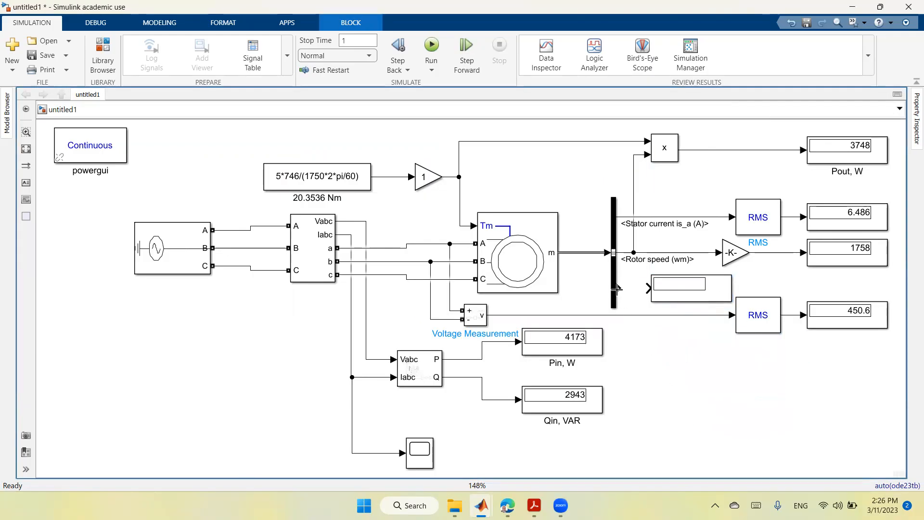
drag(619, 288, 650, 287)
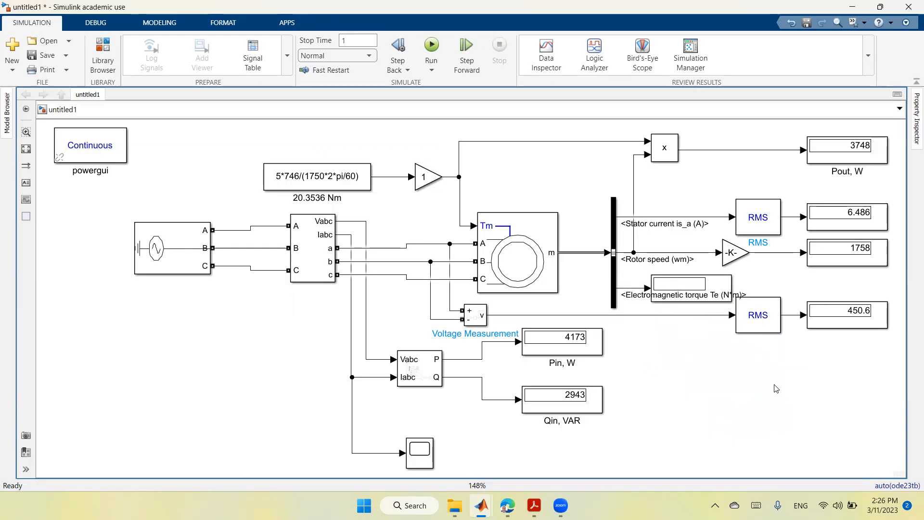
Shift the voltage RMS block and its Display down, and align the torque Display beneath the rotor speed Display.
drag(769, 321, 770, 375)
drag(851, 319, 852, 374)
drag(718, 290, 871, 288)
click(836, 434)
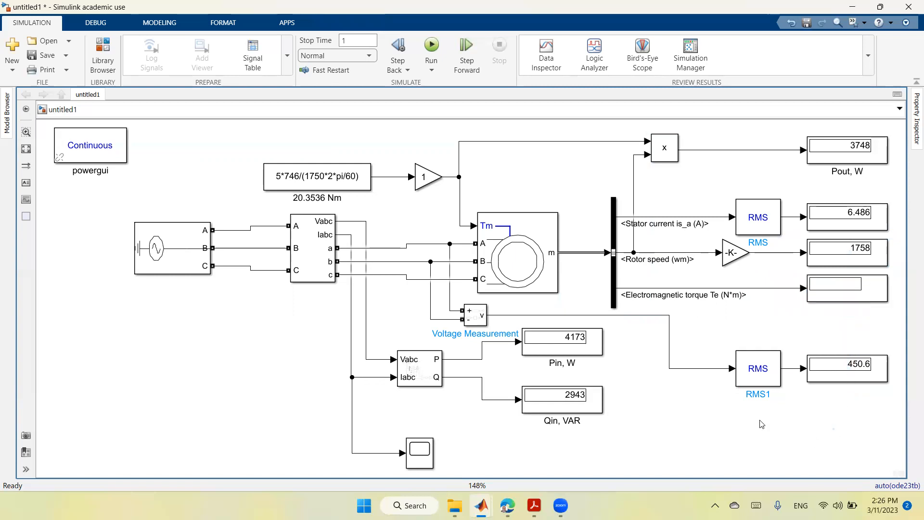
Examine the three-phase current waveforms in the Scope and close it.
click(360, 41)
click(214, 396)
double_click(419, 447)
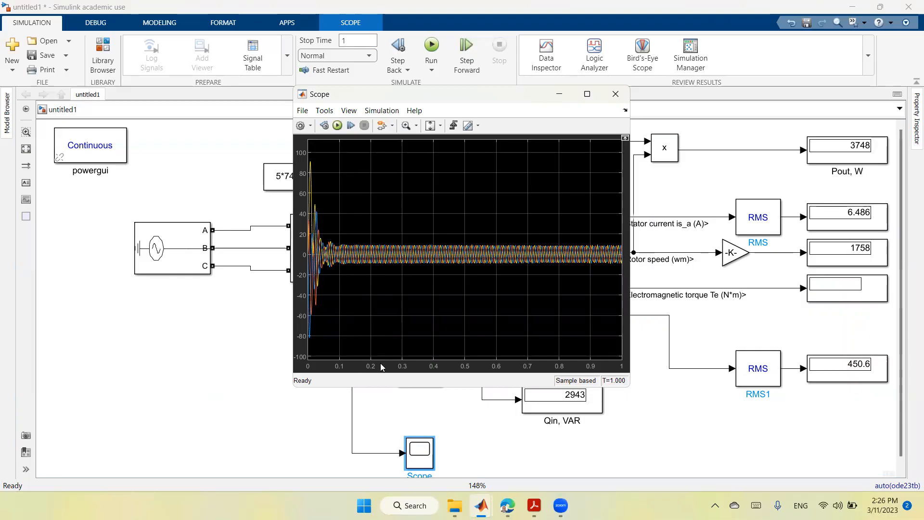
click(616, 94)
Set the simulation stop time to 0.2 and rerun the simulation.
click(358, 41)
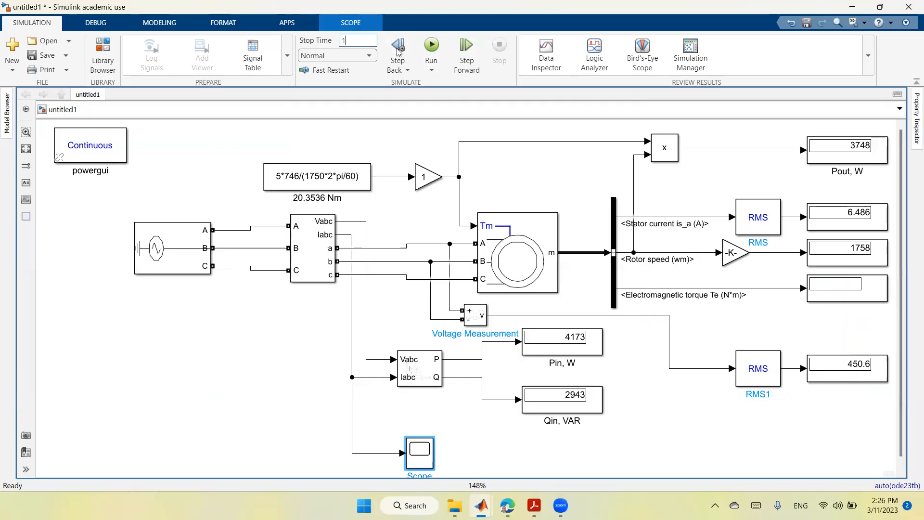
key(BackSpace)
text(0.2)
click(369, 149)
click(430, 48)
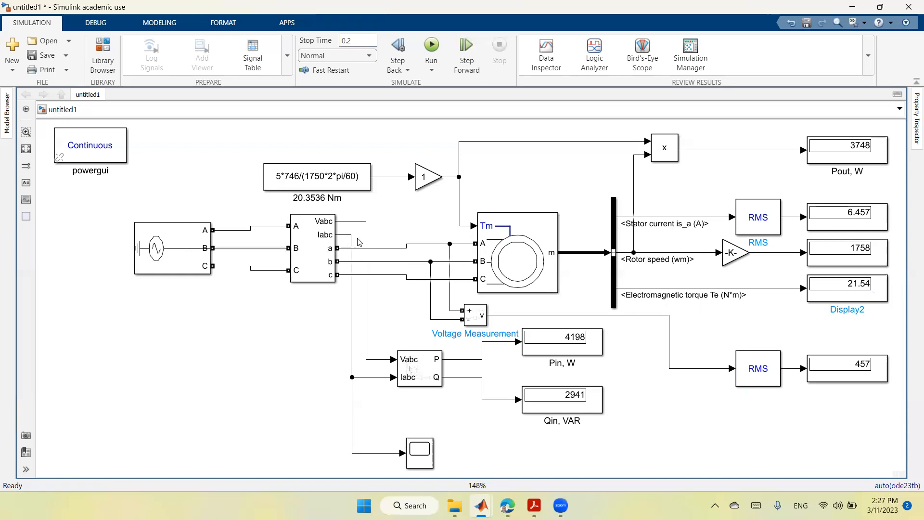
click(322, 196)
Add a Divide block below the line voltage RMS block.
double_click(662, 445)
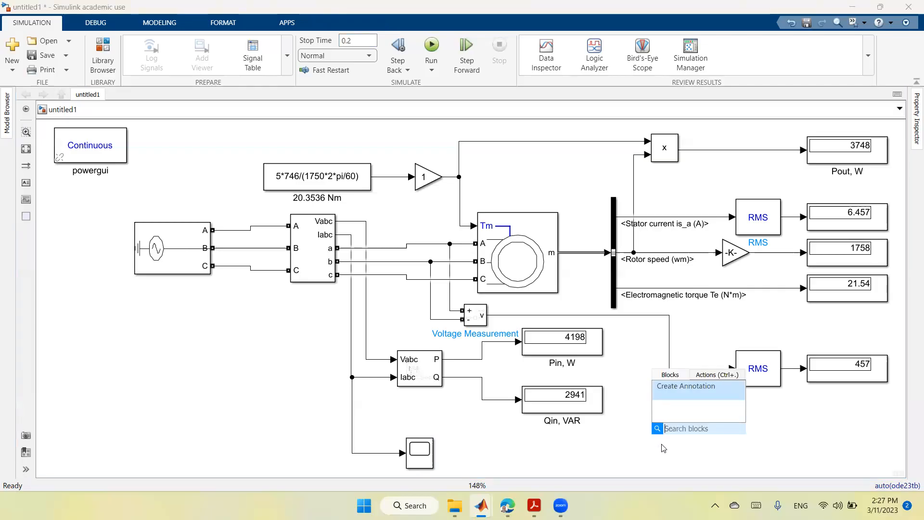
text(divi)
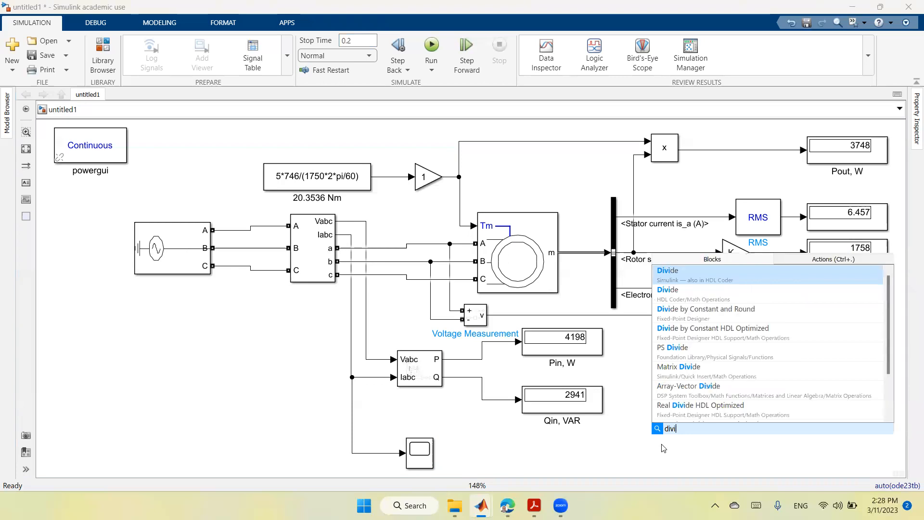
click(712, 278)
drag(664, 449, 730, 437)
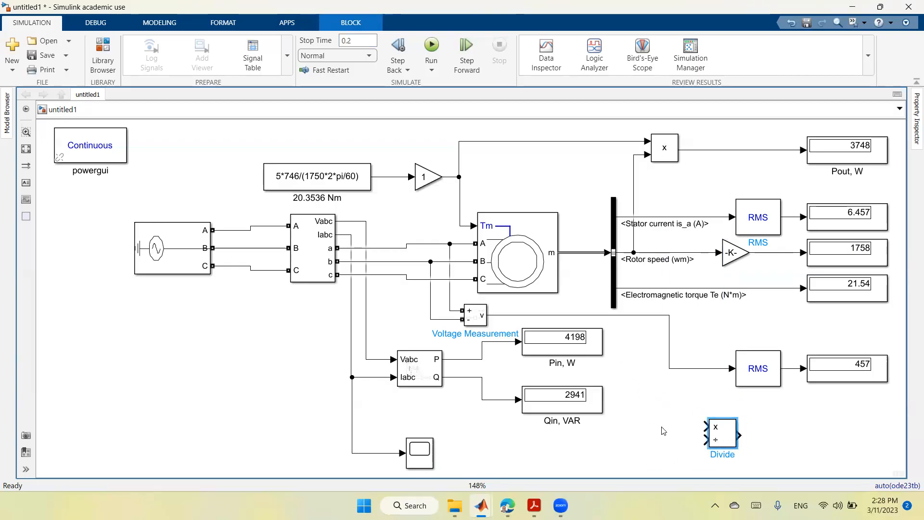
Connect the input power P to the Divide block's ÷ input and the output power to its × input, and align the block beneath the voltage RMS block.
drag(708, 441, 497, 342)
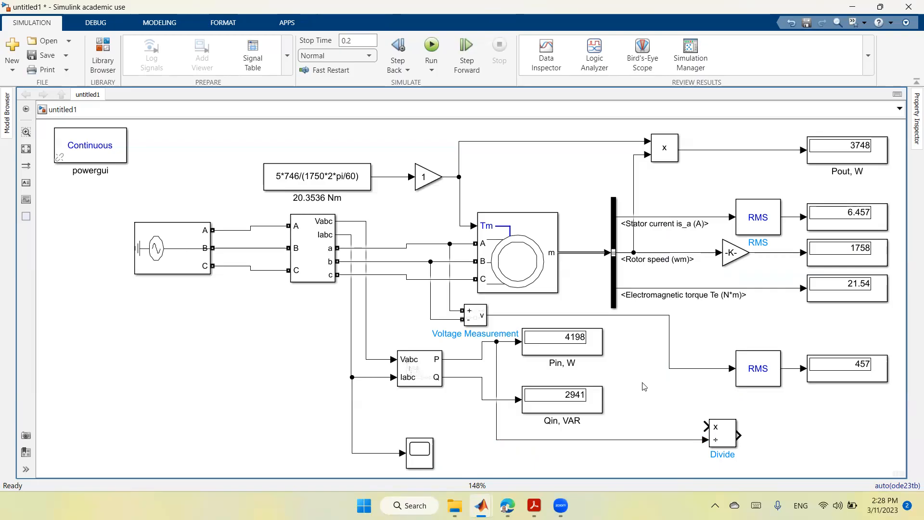
drag(707, 427, 694, 150)
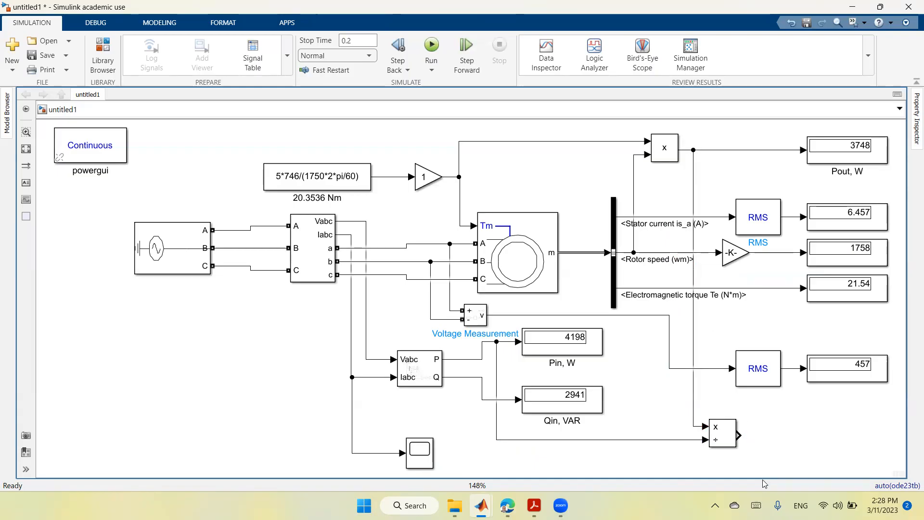
drag(734, 442, 767, 437)
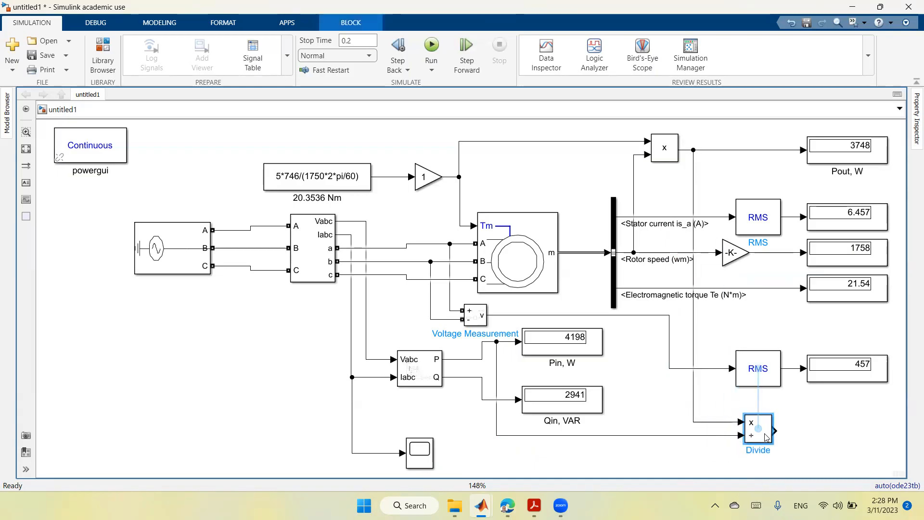
click(729, 464)
Copy the line voltage Display, place the copy beneath it, and connect it to the Divide block's output.
right_click(865, 381)
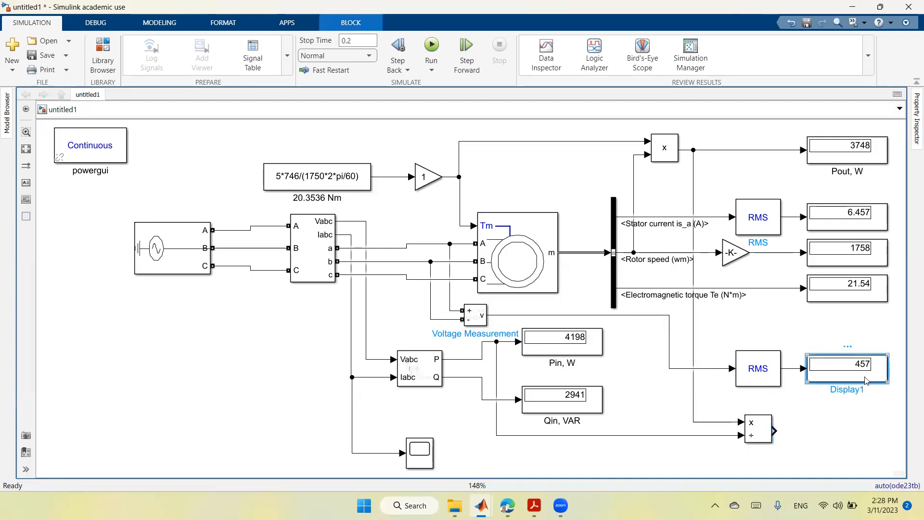
click(796, 182)
right_click(816, 435)
click(804, 193)
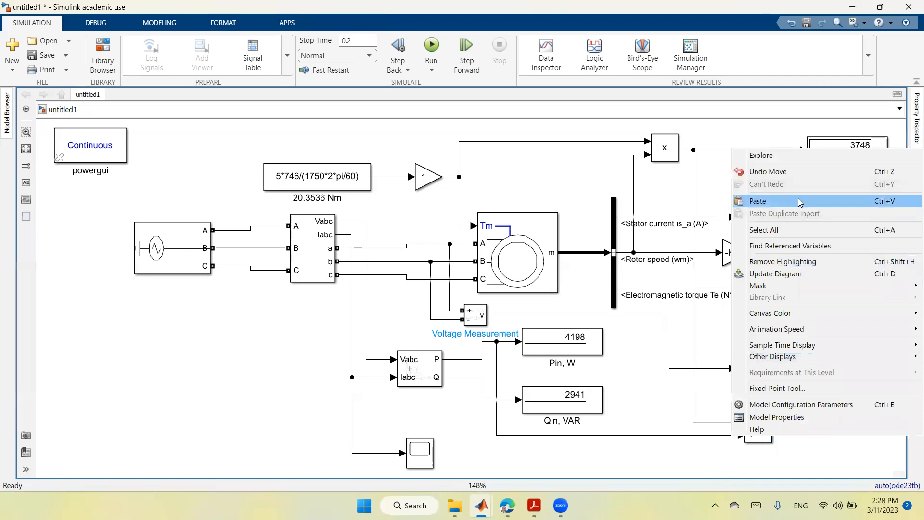
drag(834, 452, 822, 422)
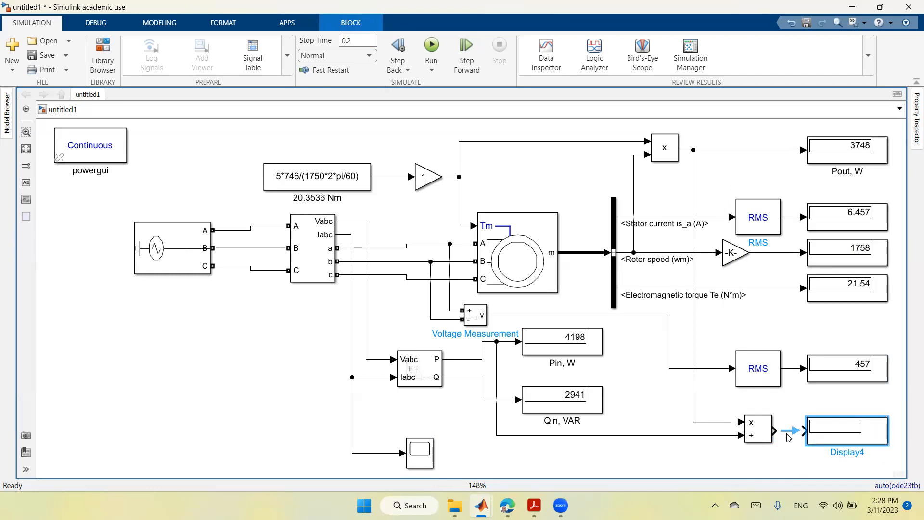
click(787, 432)
drag(761, 435, 736, 429)
click(683, 462)
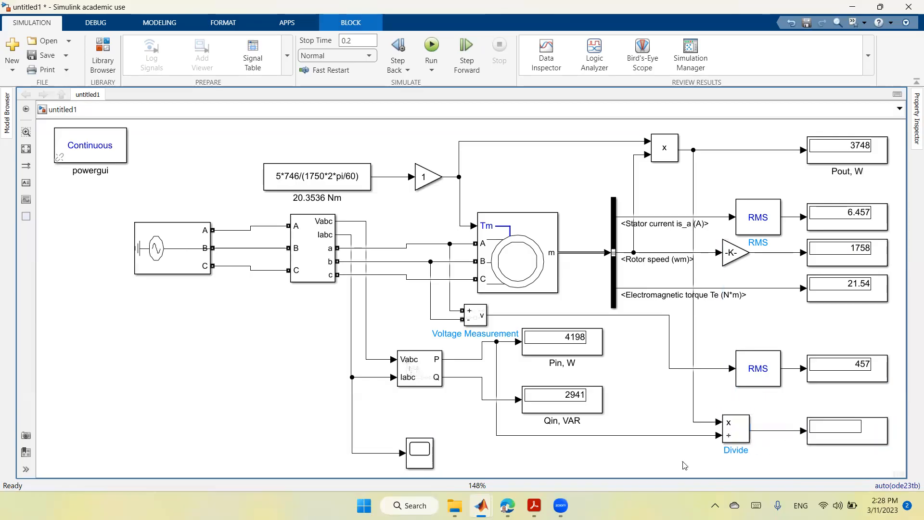
Copy the rotor speed Gain block, insert the copy between the Divide block and its Display, and even out the spacing.
click(731, 259)
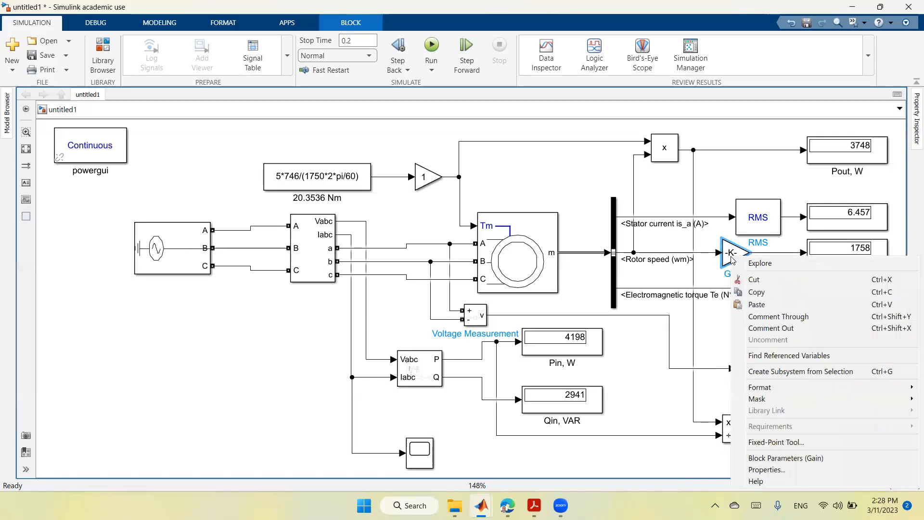
click(756, 293)
right_click(796, 464)
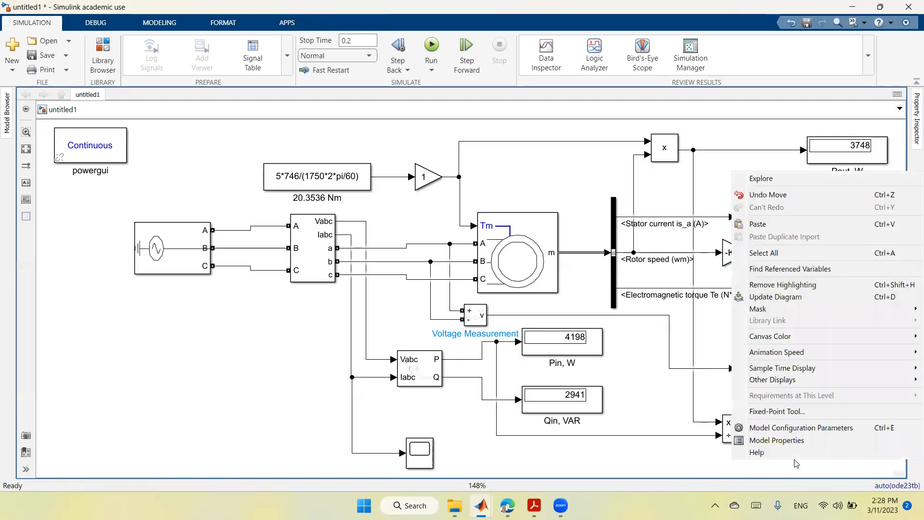
click(774, 225)
drag(804, 467, 775, 426)
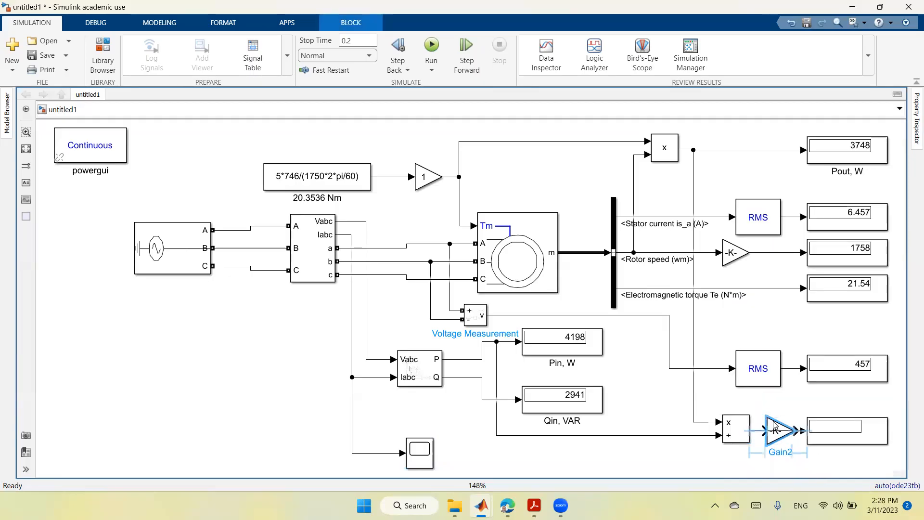
drag(763, 423, 697, 434)
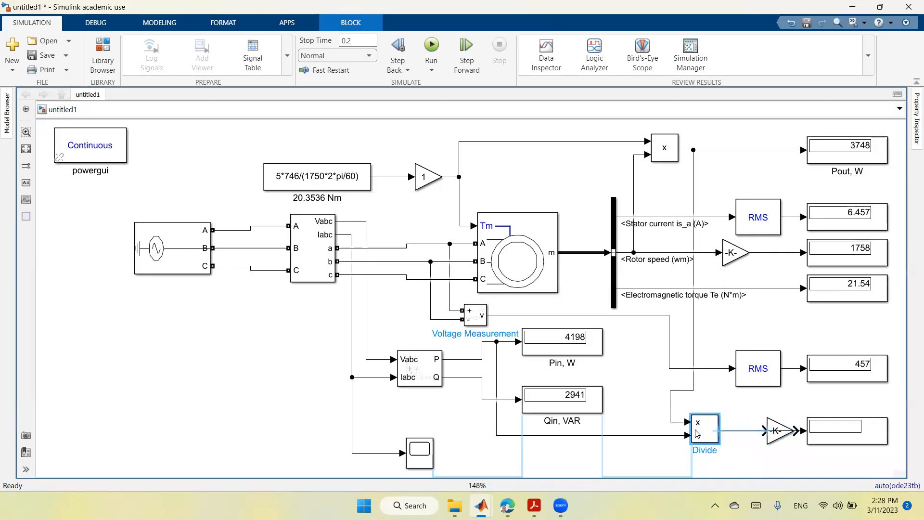
mouse_move(770, 439)
mouse_down()
mouse_move(767, 462)
mouse_move(761, 439)
mouse_move(771, 440)
mouse_up()
click(728, 458)
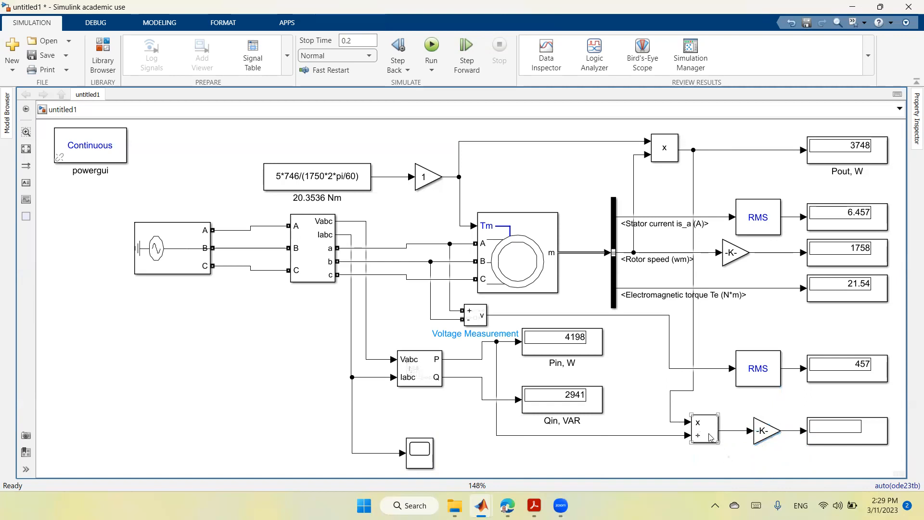
drag(709, 437, 726, 438)
click(691, 461)
Set the gain between the Divide block and its Display to 100 and run the simulation.
double_click(767, 430)
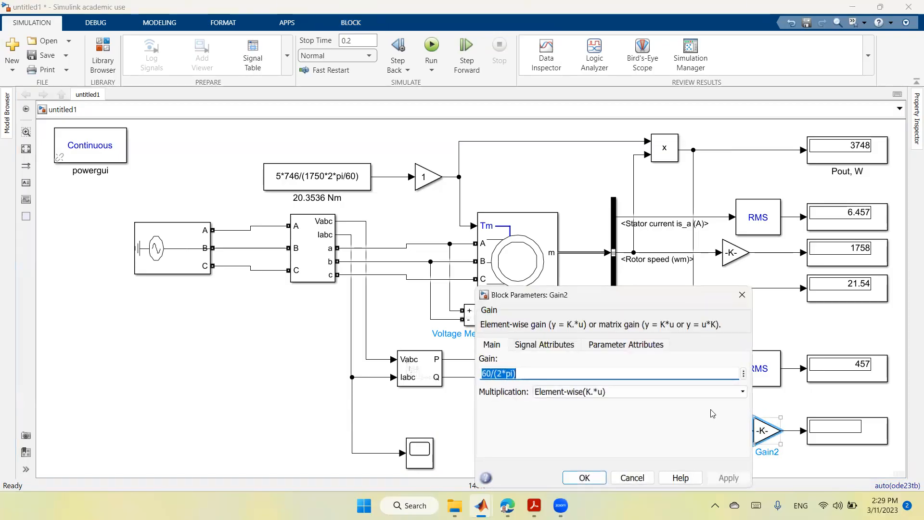
text(100)
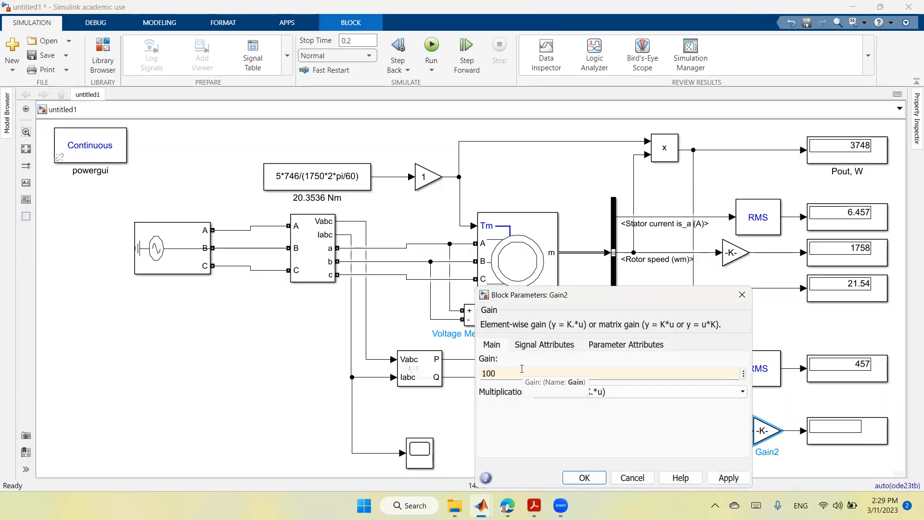
click(736, 480)
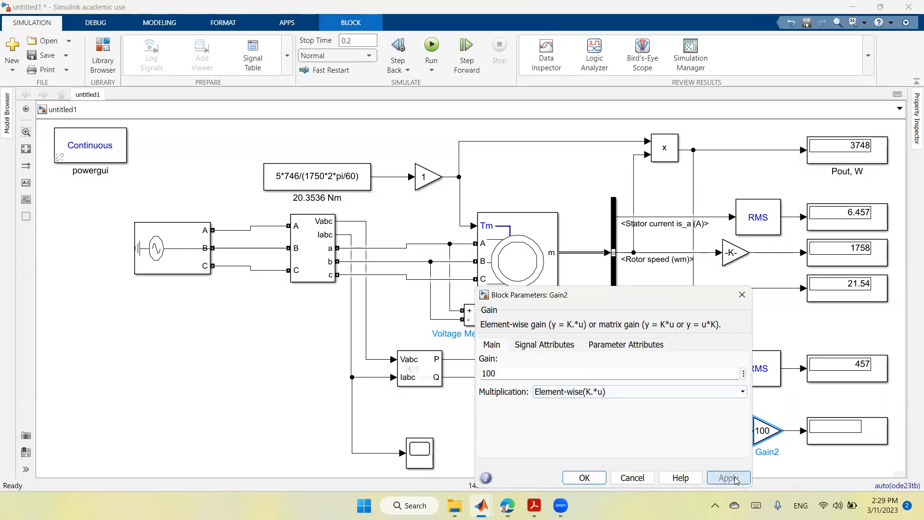
click(586, 478)
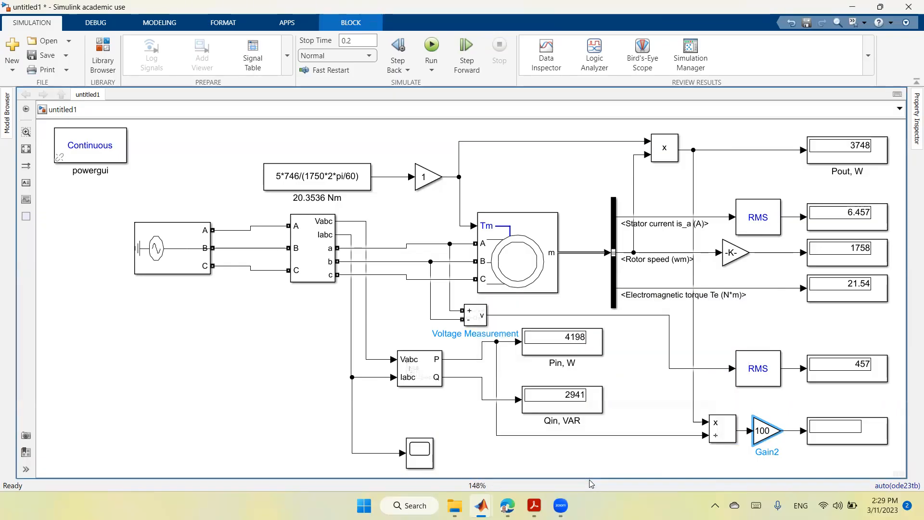
click(431, 50)
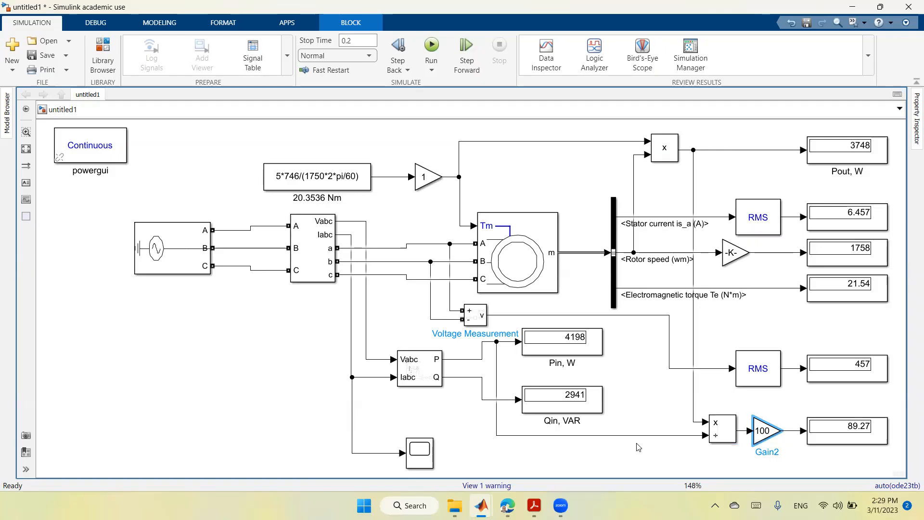
Examine the current waveforms in the Scope and check the Three-Phase Source's parameters, closing both windows.
click(425, 461)
double_click(425, 461)
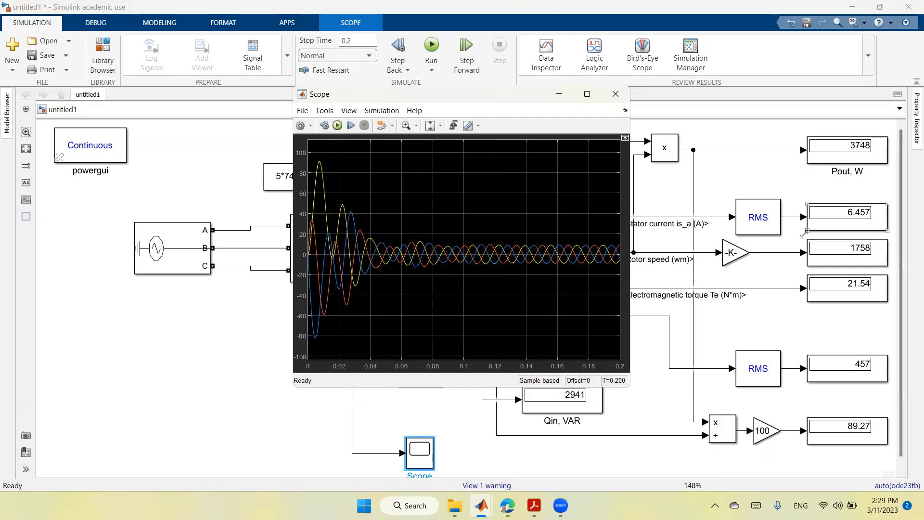
click(616, 93)
click(872, 359)
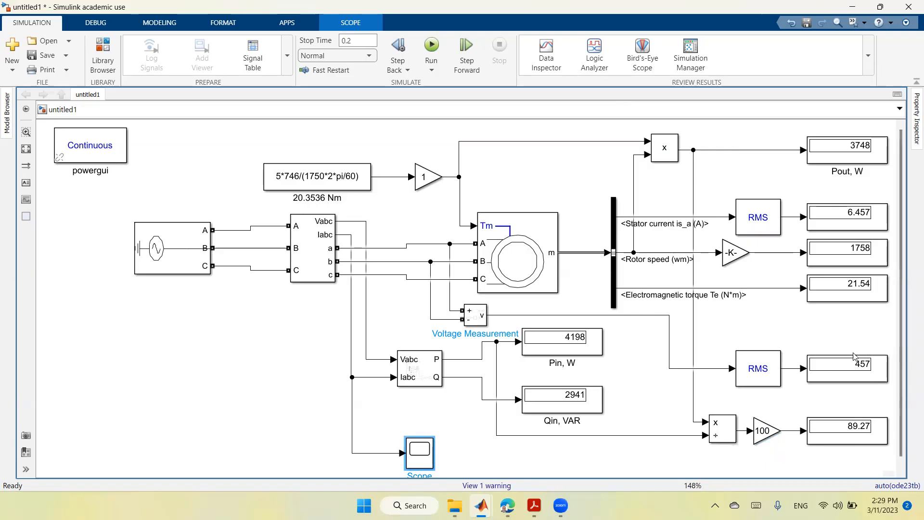
click(524, 257)
double_click(194, 262)
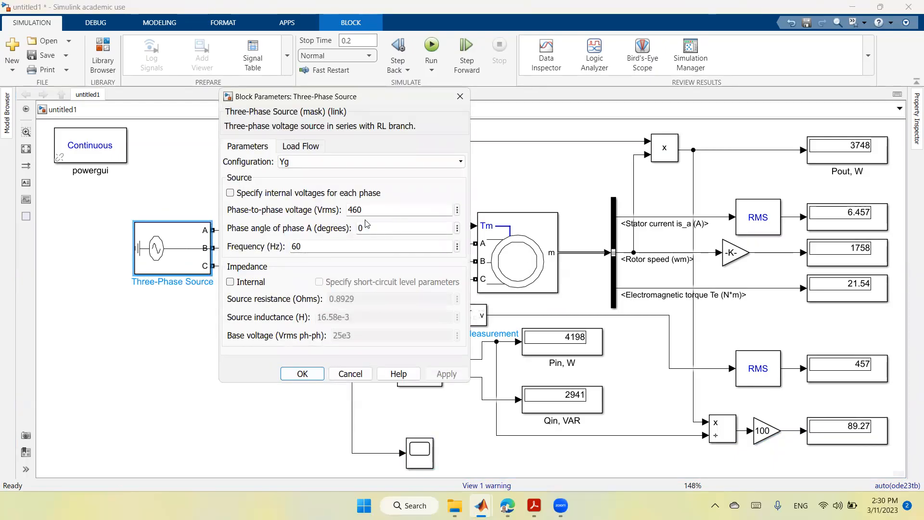
click(303, 374)
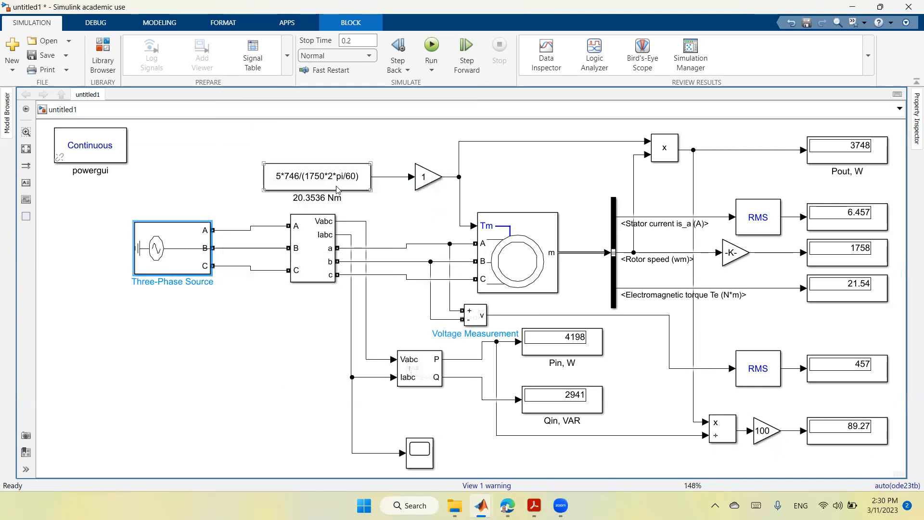
Set the load torque Gain to 0.8 and rerun the simulation.
double_click(421, 180)
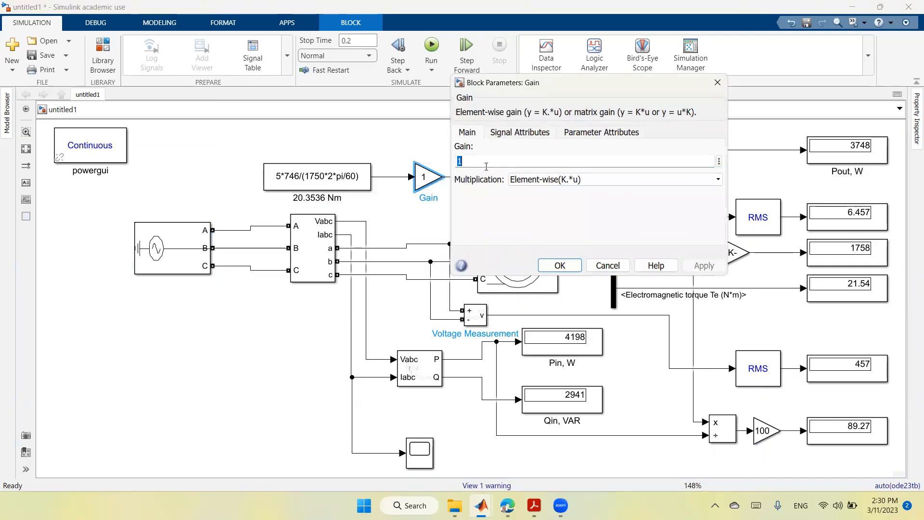
text(0.8)
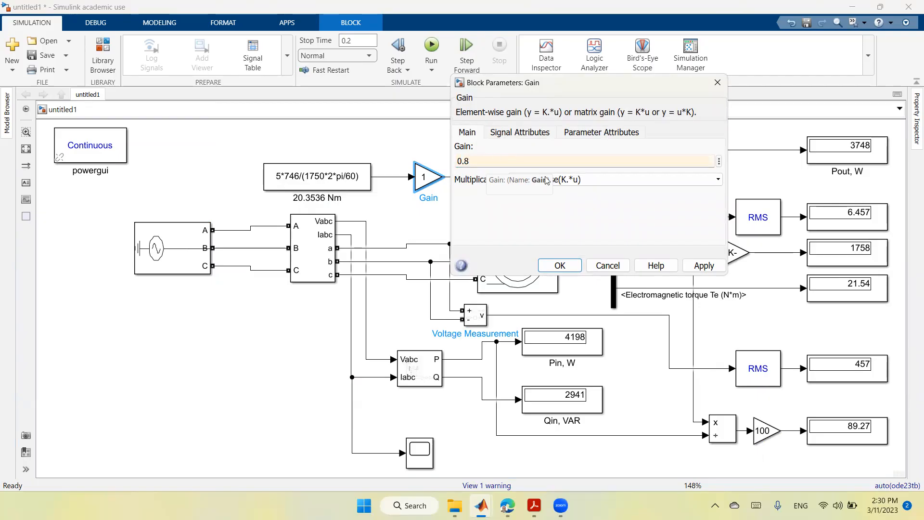
click(711, 267)
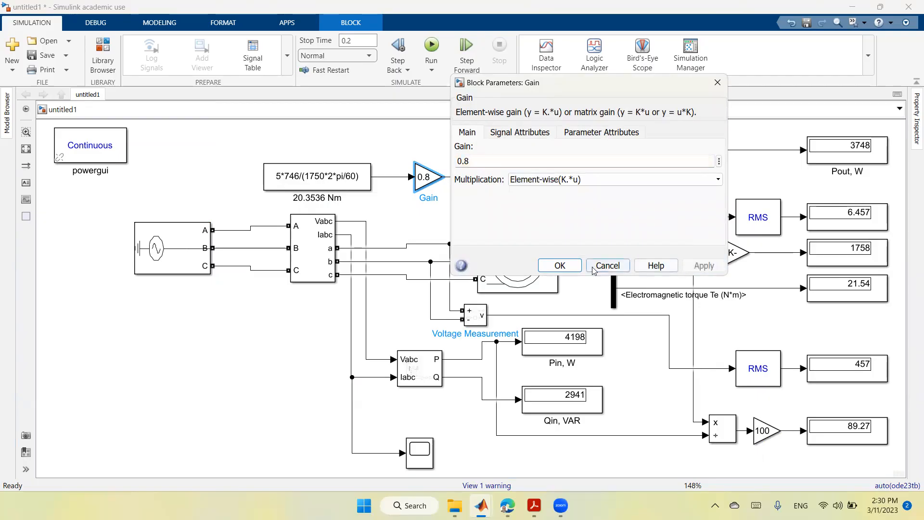
click(566, 266)
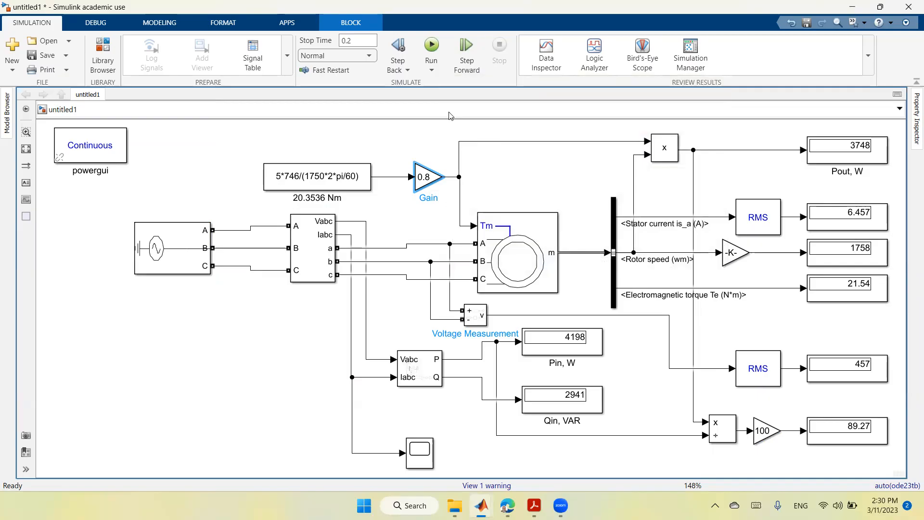
click(431, 46)
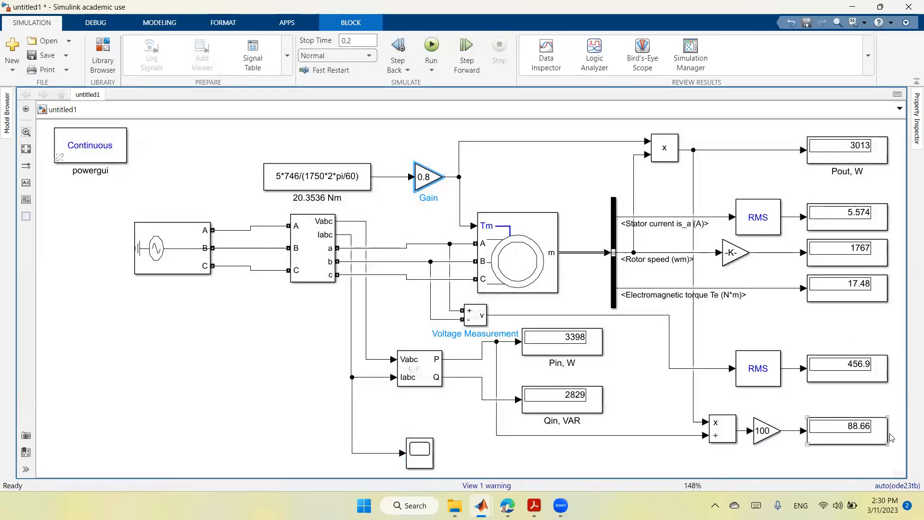
Review the efficiency, output power and input power Displays, and examine the current waveforms in the Scope before closing it.
click(856, 418)
click(835, 162)
click(592, 355)
click(340, 181)
click(420, 457)
double_click(420, 458)
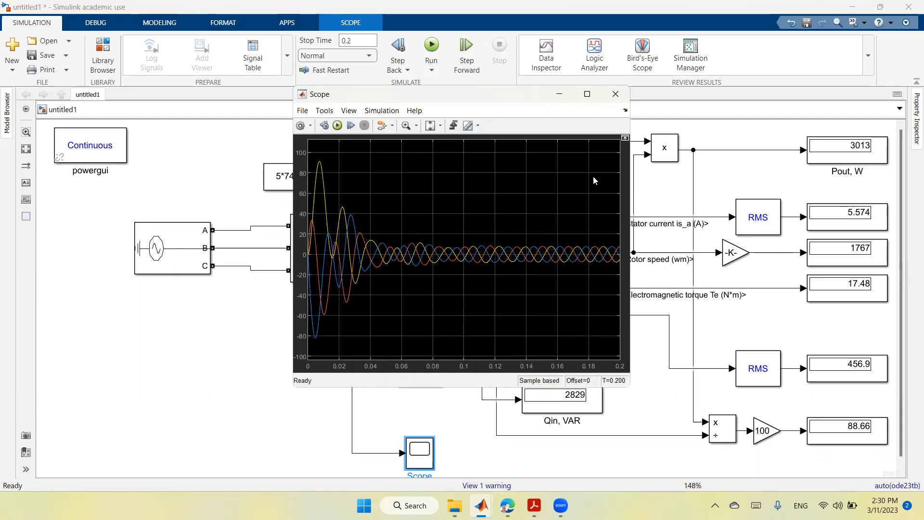
click(616, 94)
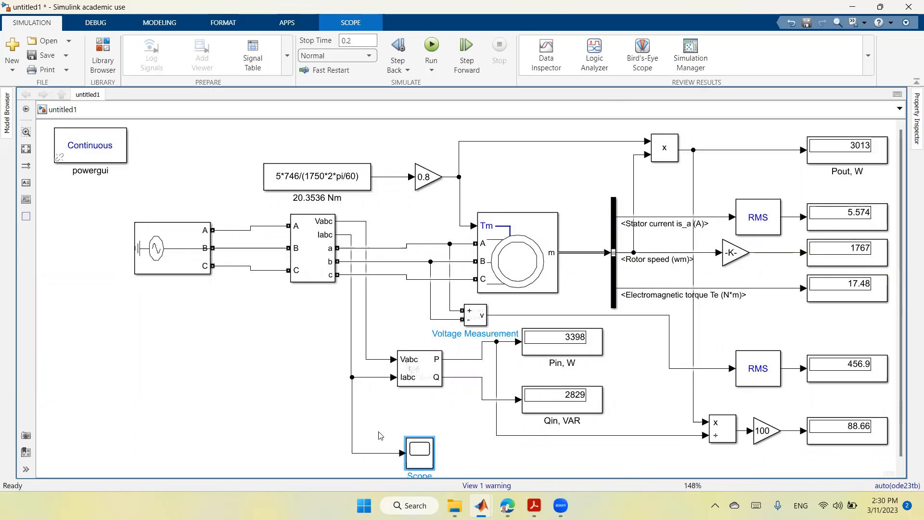
Compare the active and reactive input power Displays, Pin and Qin.
click(288, 436)
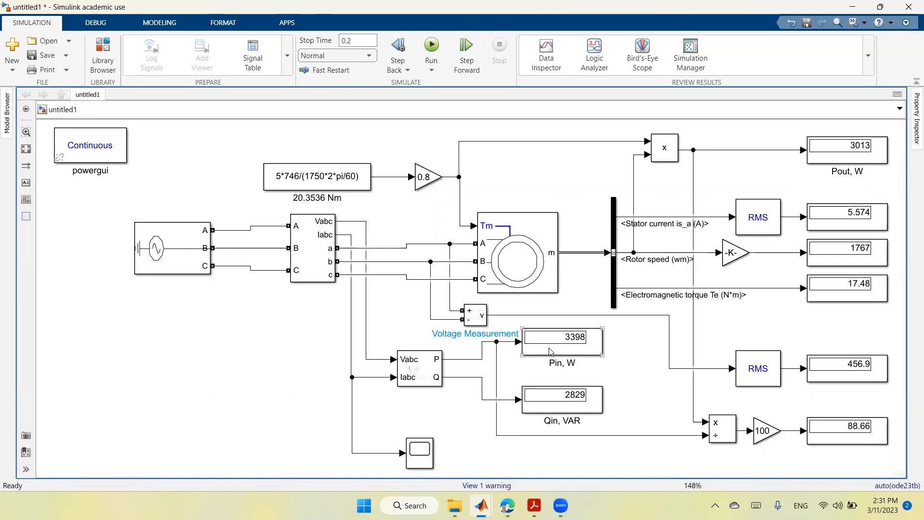
click(568, 401)
click(536, 423)
click(563, 370)
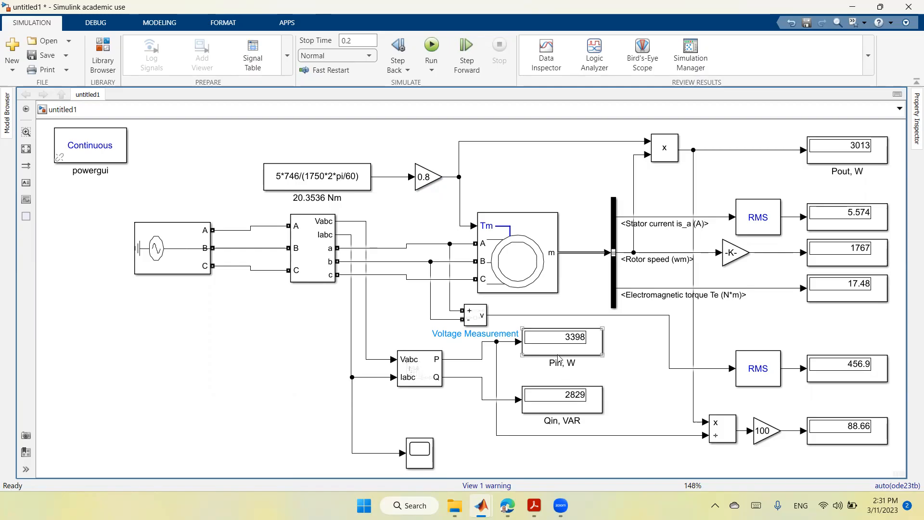